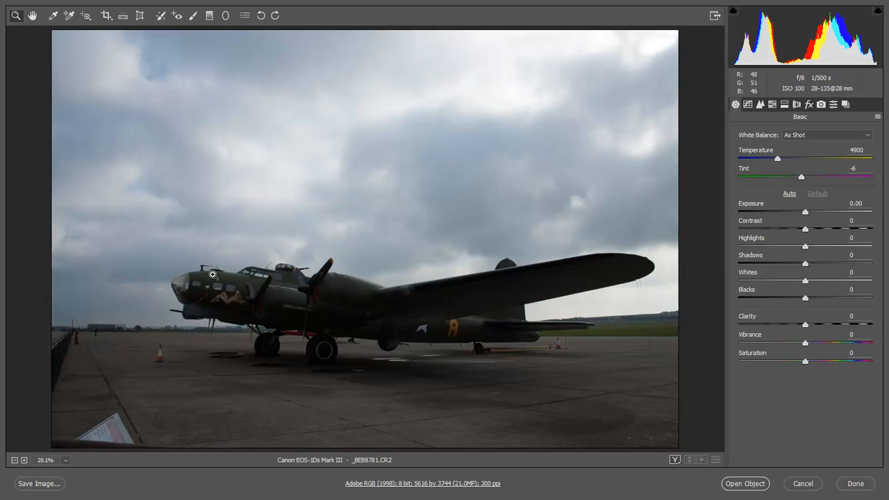
# Step: Inspect the colour fringing on the antenna above the aircraft's nose and enable chromatic aberration removal in the lens corrections
pyautogui.moveTo(212, 269); pyautogui.dragTo(333, 329)
pyautogui.moveTo(71, 244); pyautogui.dragTo(122, 265)
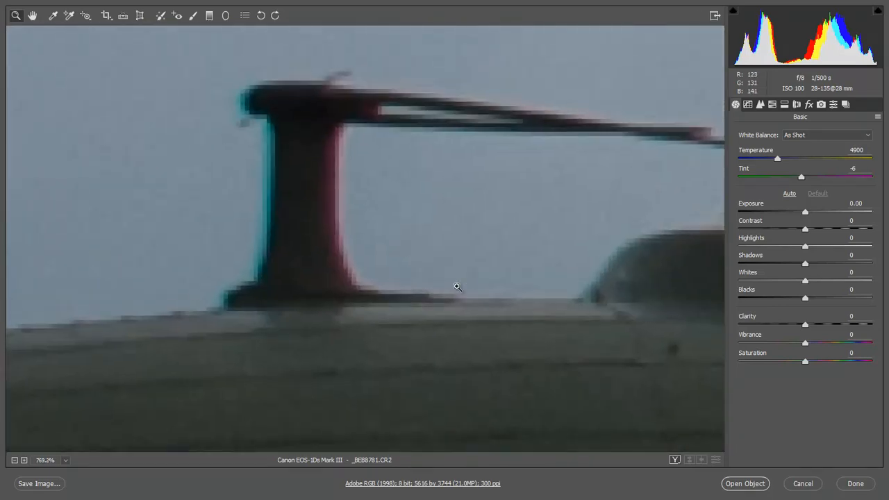
pyautogui.moveTo(469, 277); pyautogui.dragTo(389, 287)
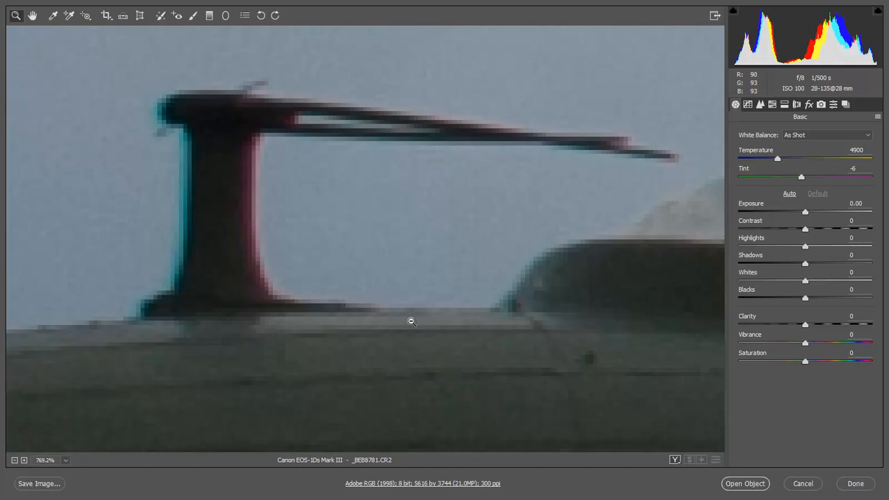
pyautogui.keyDown('alt'); pyautogui.click(406, 318); pyautogui.keyUp('alt')
pyautogui.keyDown('alt'); pyautogui.click(411, 313); pyautogui.keyUp('alt')
pyautogui.keyDown('alt'); pyautogui.click(420, 309); pyautogui.keyUp('alt')
pyautogui.moveTo(375, 199); pyautogui.dragTo(455, 321)
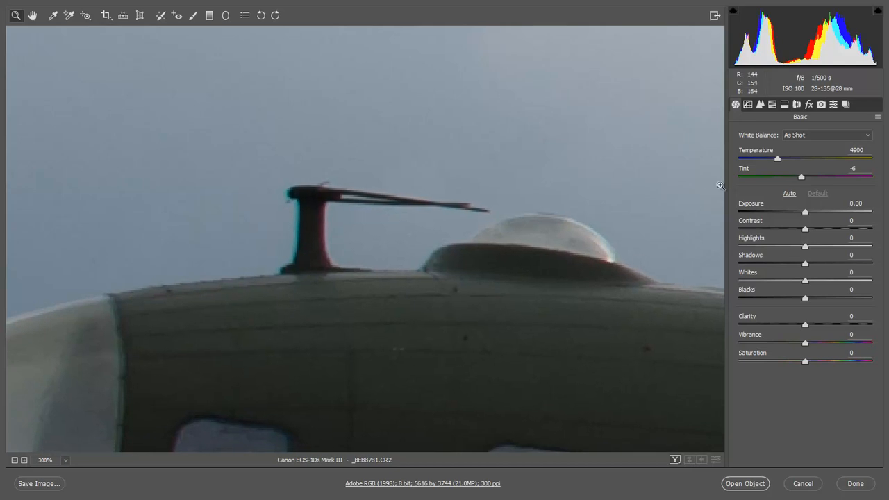
pyautogui.click(796, 105)
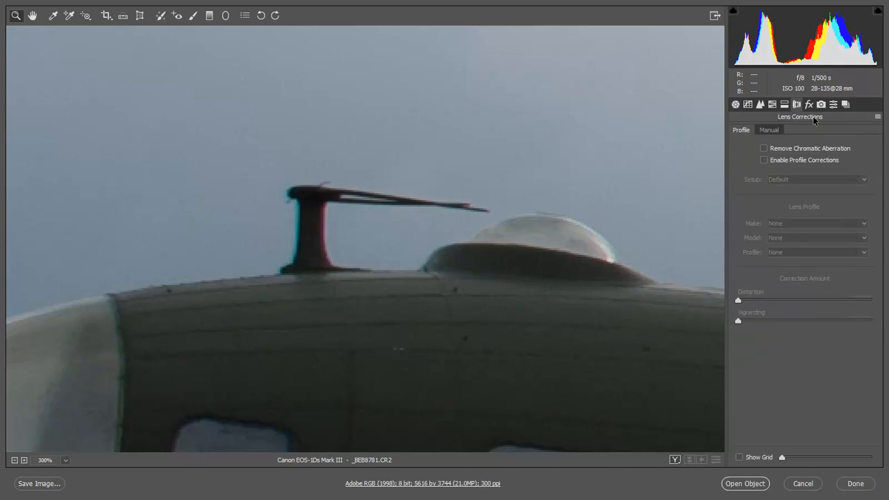
pyautogui.click(764, 149)
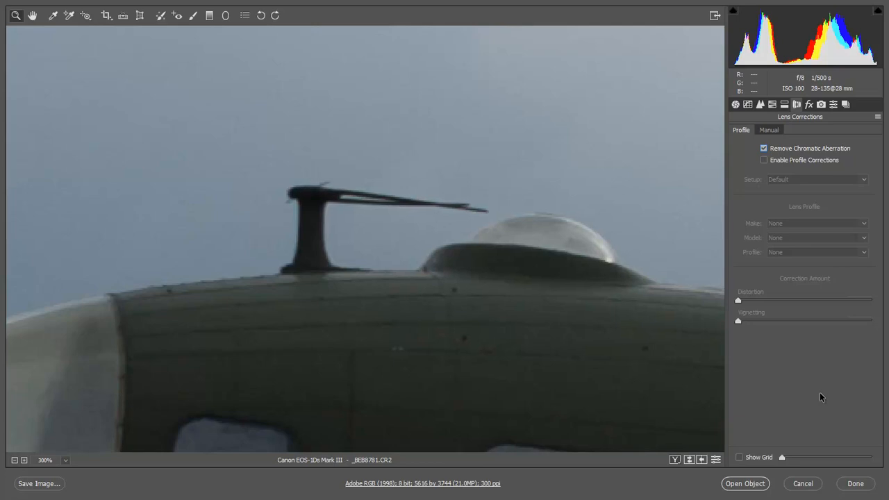
# Step: Turn the whole photo black and white by setting the basic Saturation to -100
pyautogui.hotkey('ctrl', '0')
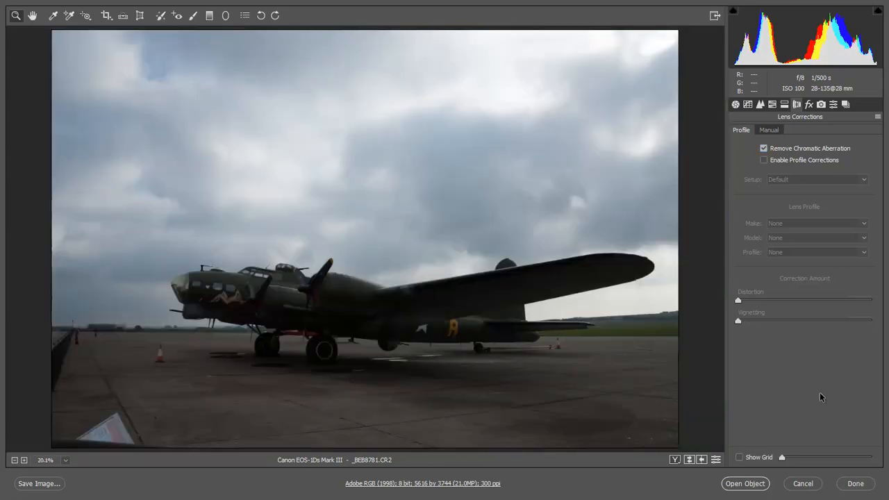
pyautogui.click(735, 104)
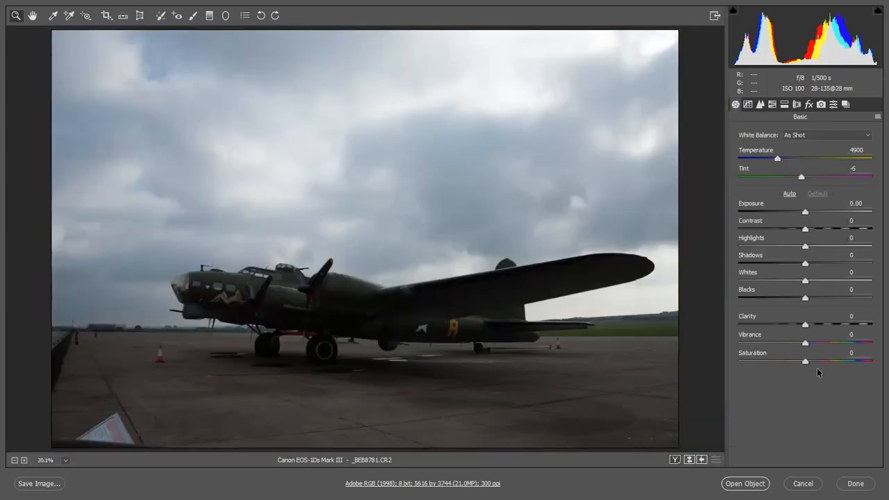
pyautogui.moveTo(805, 366); pyautogui.dragTo(742, 370)
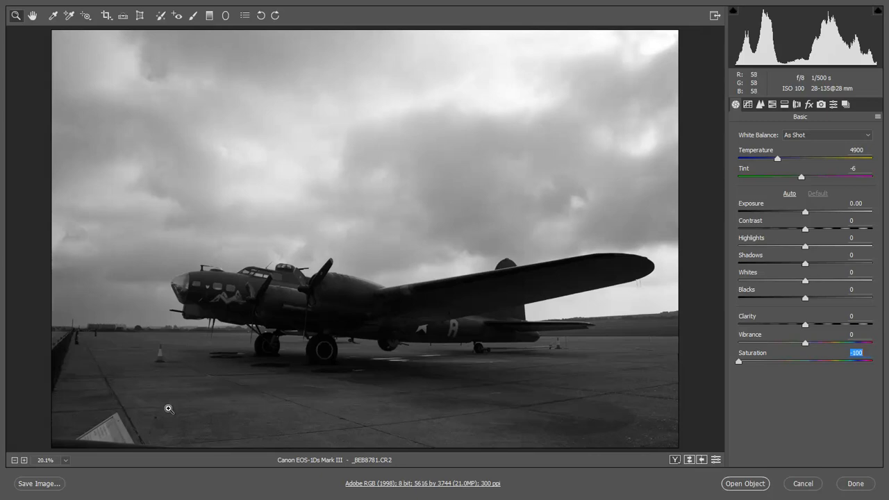
# Step: Straighten the photo with the Straighten tool along the distant horizon behind the aircraft's nose
pyautogui.press('c')
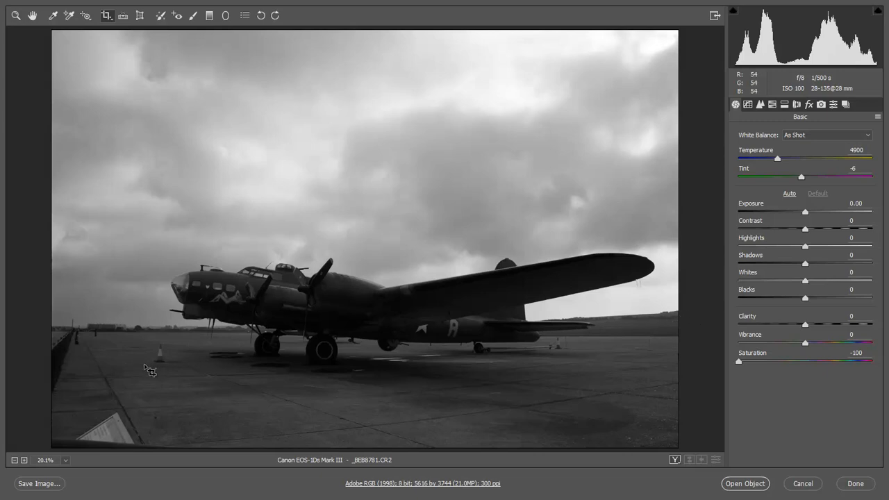
pyautogui.click(15, 16)
pyautogui.moveTo(148, 333); pyautogui.dragTo(204, 368)
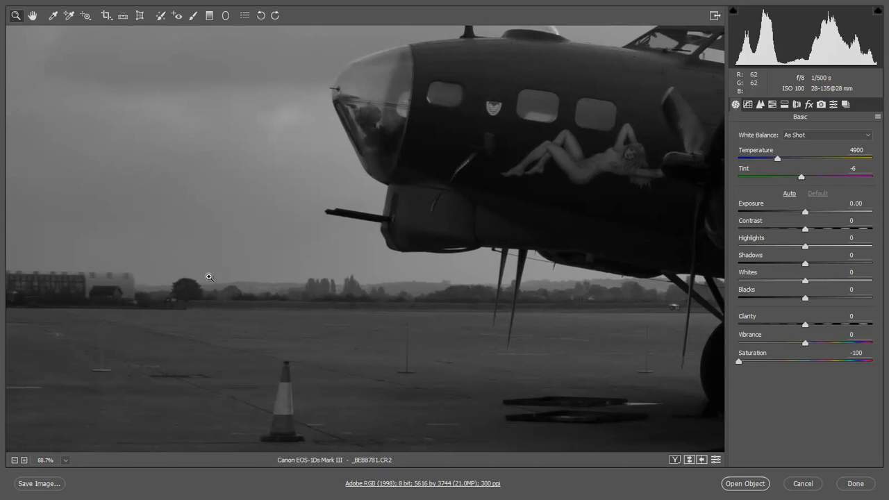
pyautogui.click(122, 16)
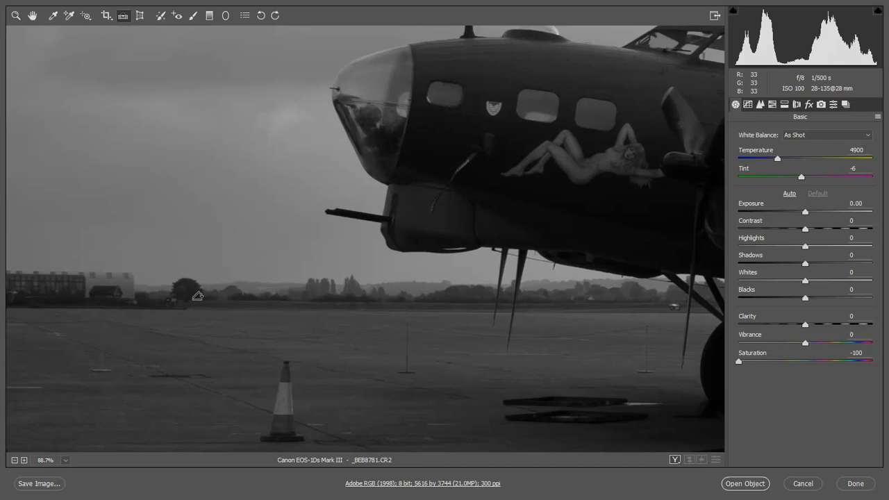
pyautogui.moveTo(194, 301); pyautogui.dragTo(553, 301)
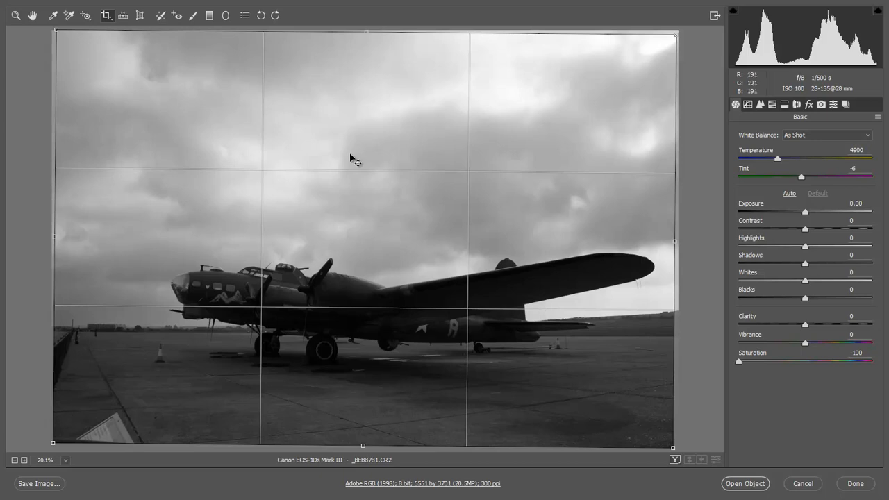
# Step: Crop a thin strip off the bottom and a larger strip of sky off the top, to about 5551 by 3312 pixels
pyautogui.moveTo(362, 447); pyautogui.dragTo(362, 438)
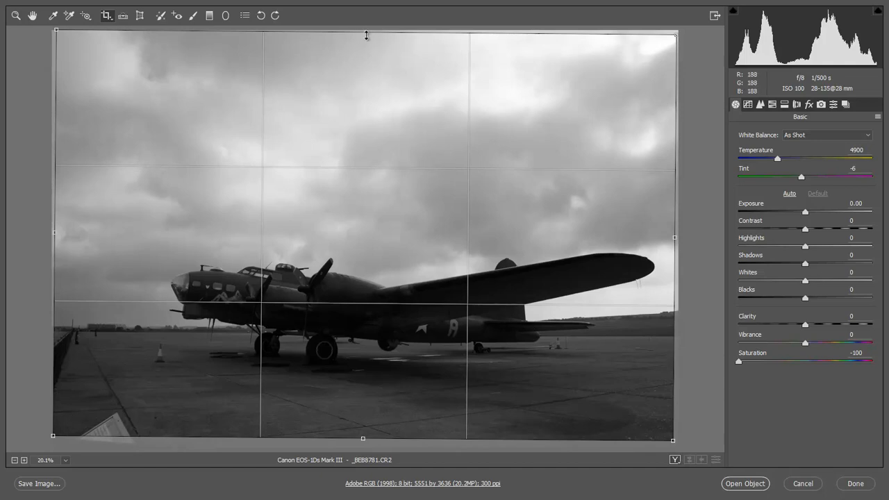
pyautogui.moveTo(366, 34); pyautogui.dragTo(362, 70)
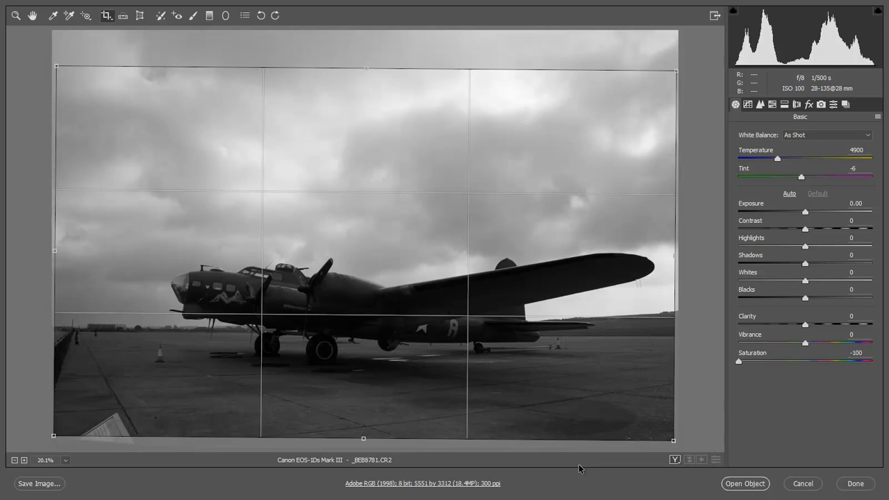
pyautogui.press('z')
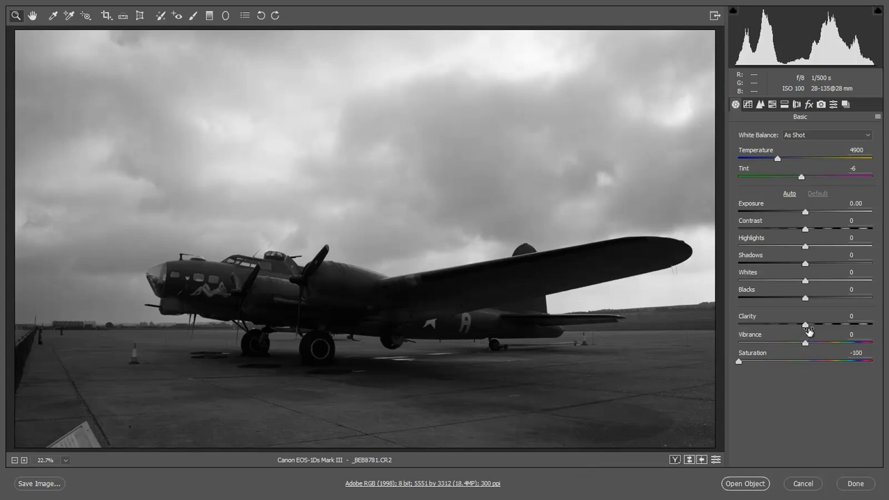
# Step: Set the photo's overall Clarity to +71 and Whites to +2
pyautogui.moveTo(805, 325); pyautogui.dragTo(852, 331)
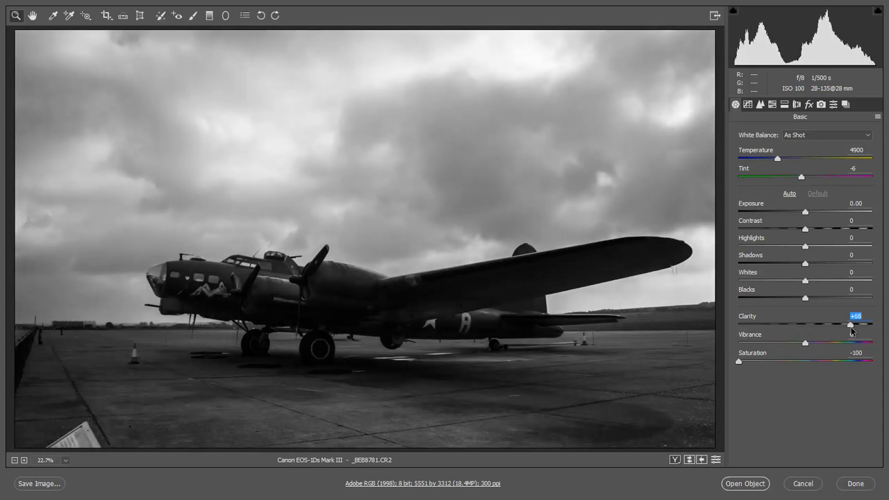
pyautogui.moveTo(851, 332); pyautogui.dragTo(852, 327)
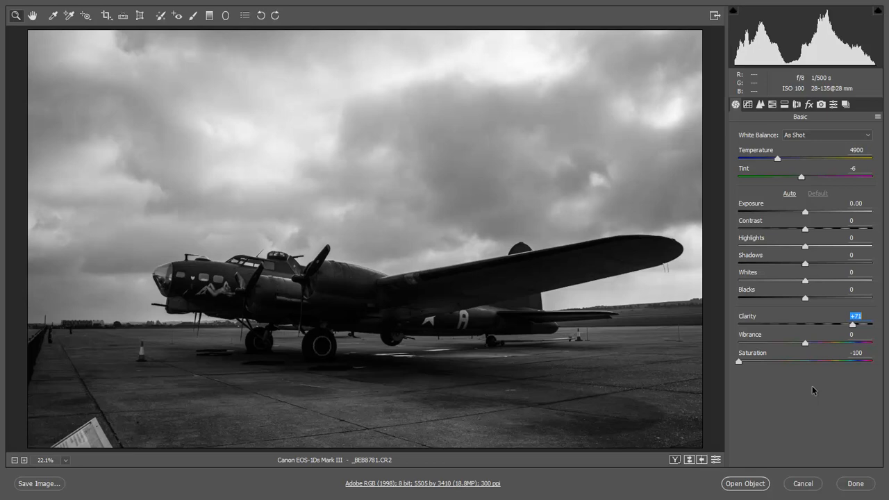
pyautogui.click(837, 281)
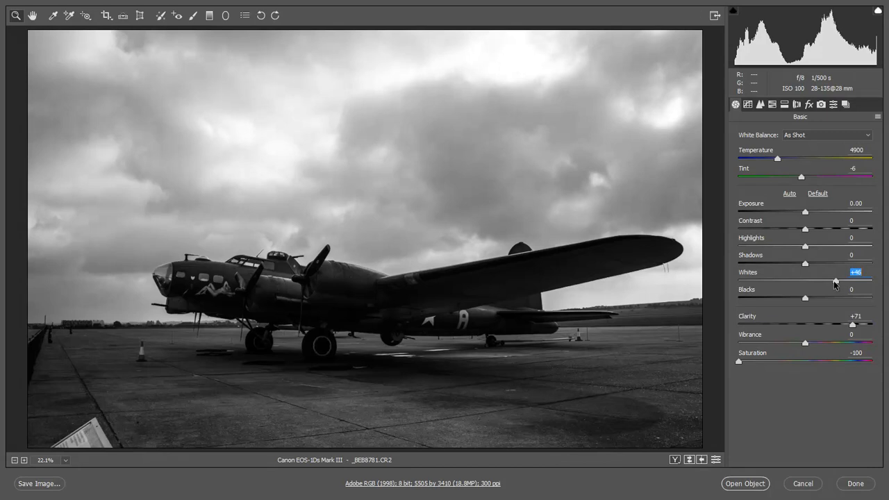
pyautogui.click(804, 284)
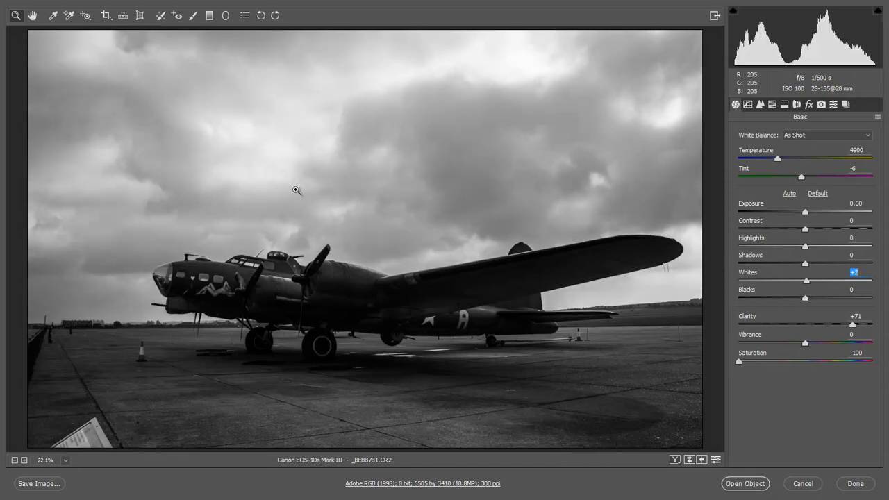
# Step: Draw a graduated filter from the upper sky down to just below the aircraft's wheels and reset its local correction settings
pyautogui.click(209, 15)
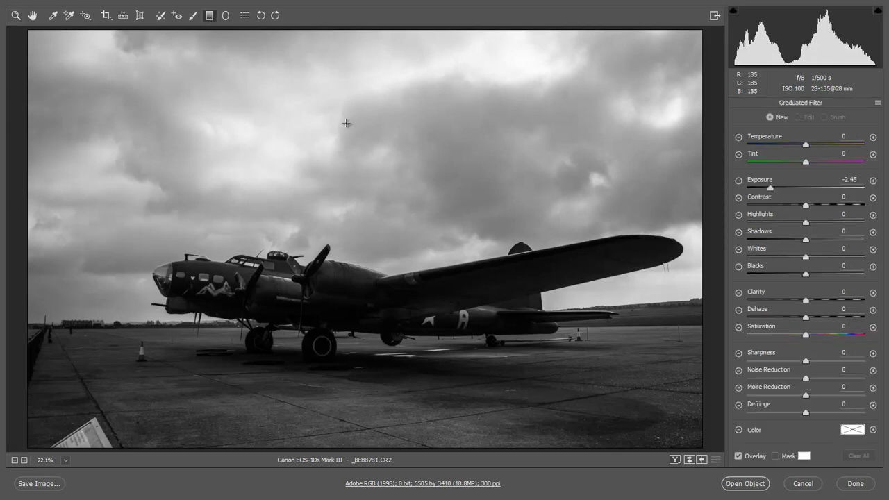
pyautogui.moveTo(347, 123); pyautogui.dragTo(349, 364)
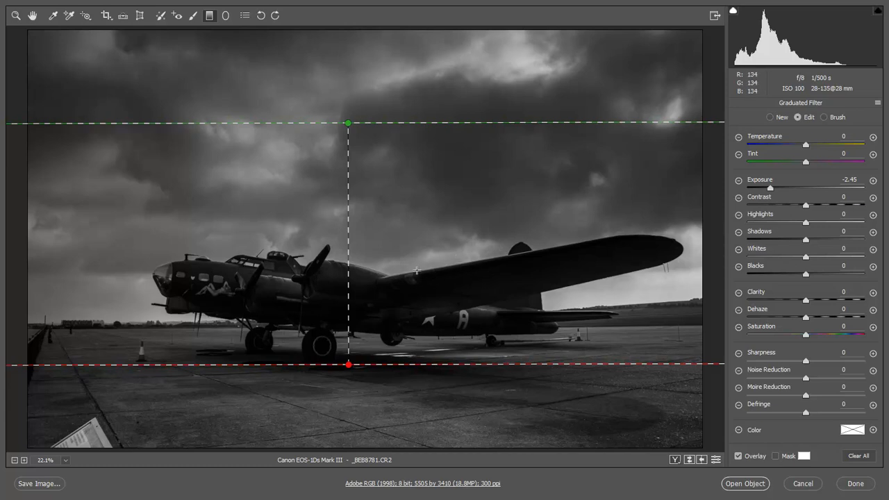
pyautogui.rightClick(452, 263)
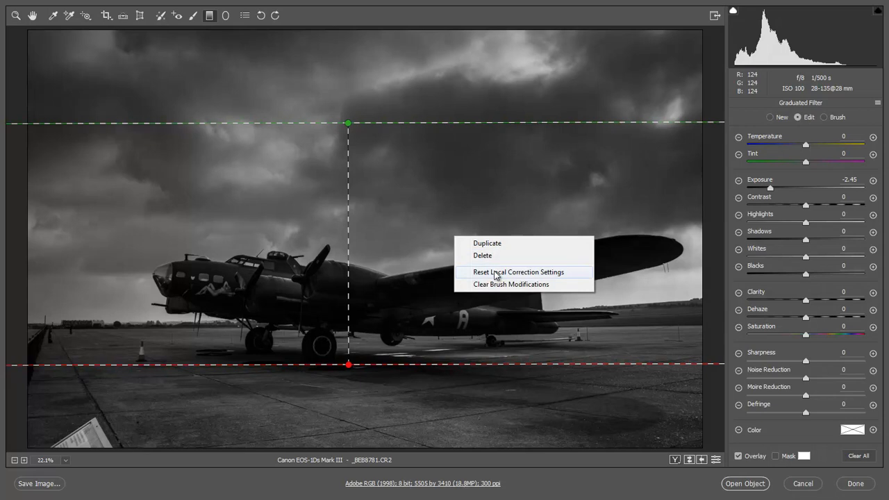
pyautogui.click(492, 272)
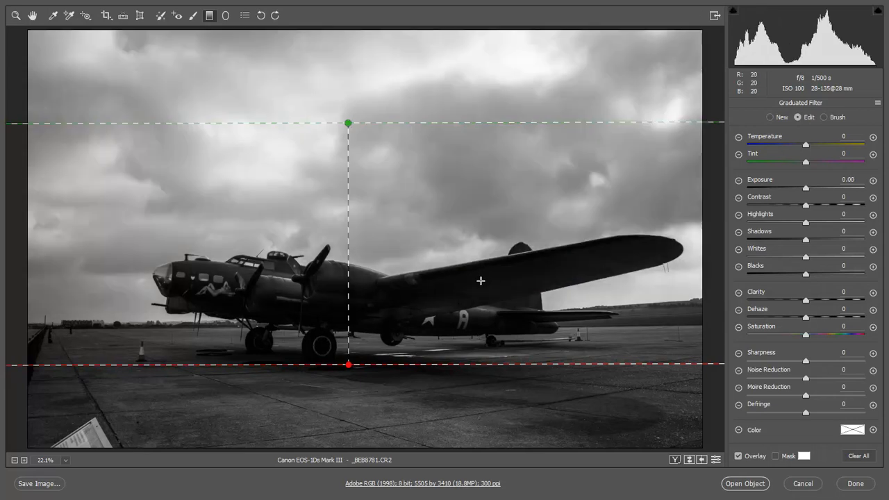
# Step: Hide the filter overlay and set the sky gradient's Exposure to -1.35 and Clarity to +50
pyautogui.press('v')
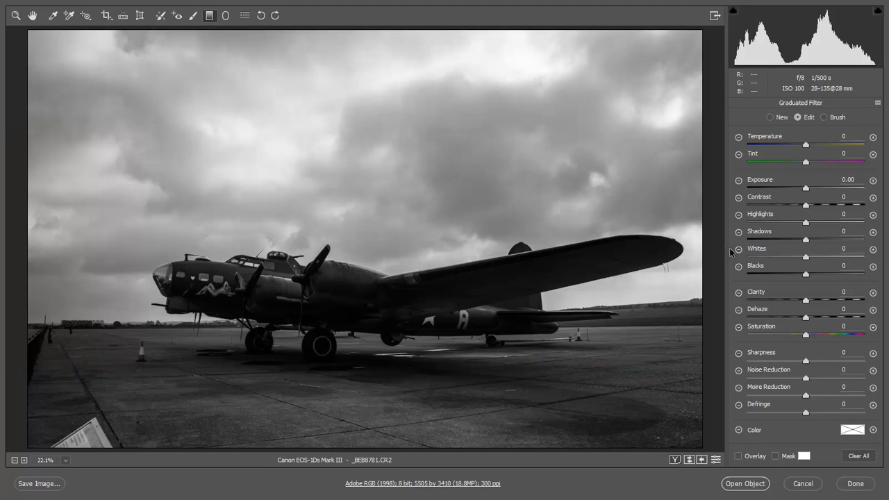
pyautogui.moveTo(806, 189); pyautogui.dragTo(784, 192)
pyautogui.moveTo(782, 193); pyautogui.dragTo(772, 194)
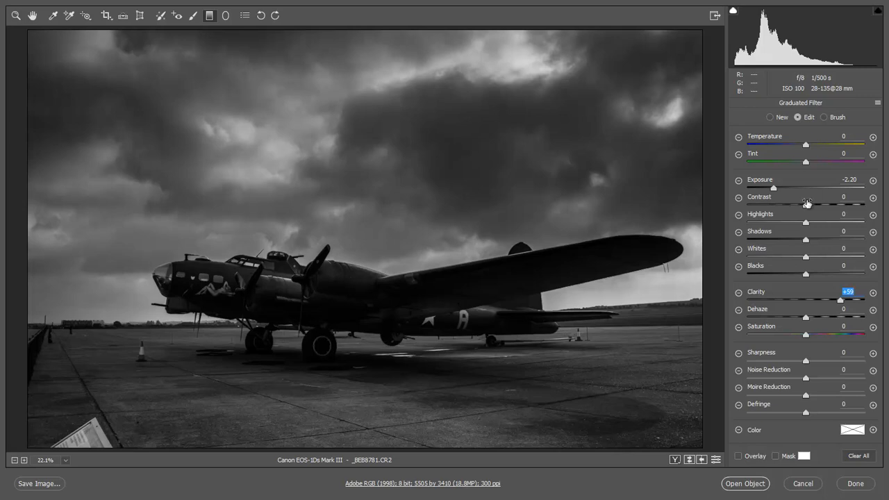
pyautogui.moveTo(774, 192); pyautogui.dragTo(786, 192)
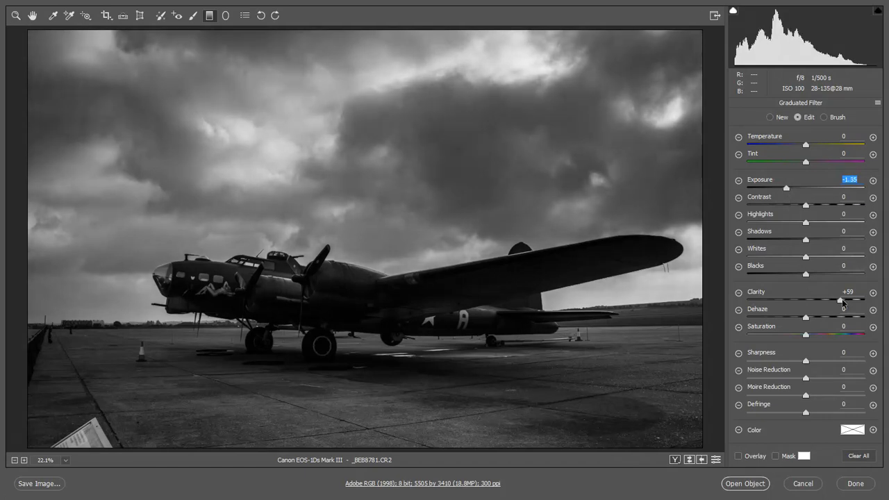
pyautogui.moveTo(839, 300); pyautogui.dragTo(834, 304)
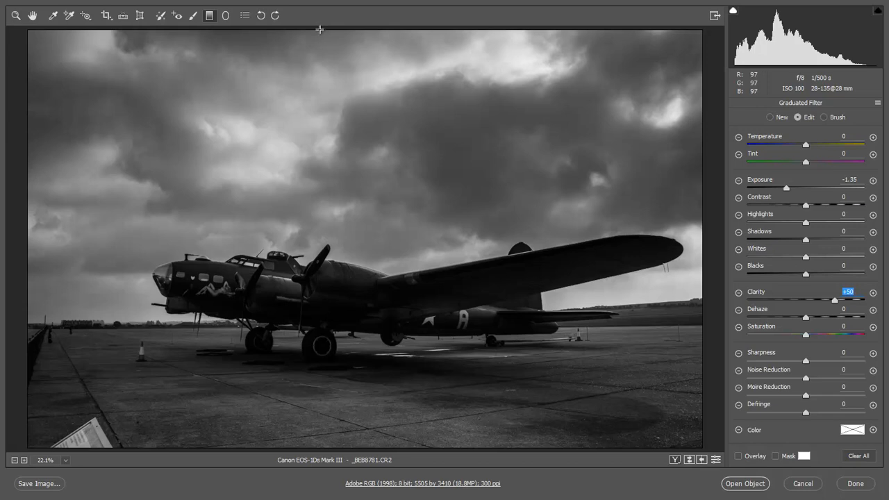
# Step: Add graduated filters from the photo's top edge into the sky and from its bottom edge up the tarmac, with Exposure at -2.05
pyautogui.moveTo(318, 27); pyautogui.dragTo(319, 171)
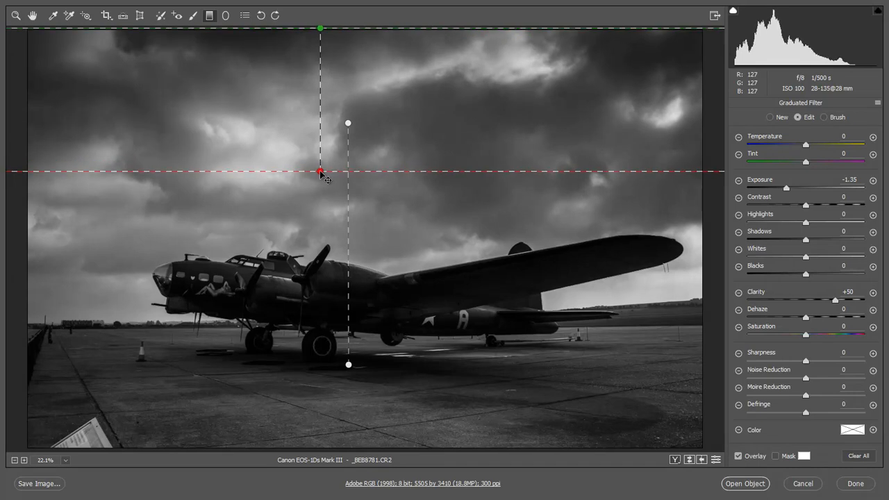
pyautogui.moveTo(787, 188); pyautogui.dragTo(776, 196)
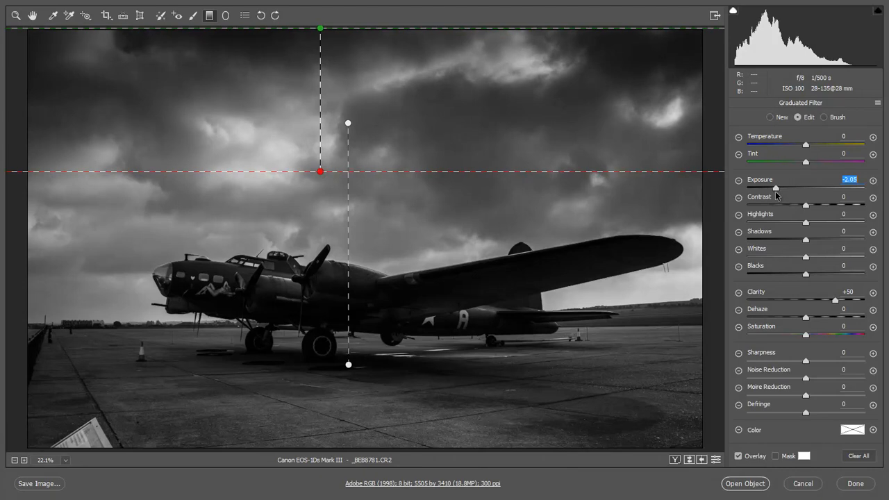
pyautogui.moveTo(341, 452); pyautogui.dragTo(344, 376)
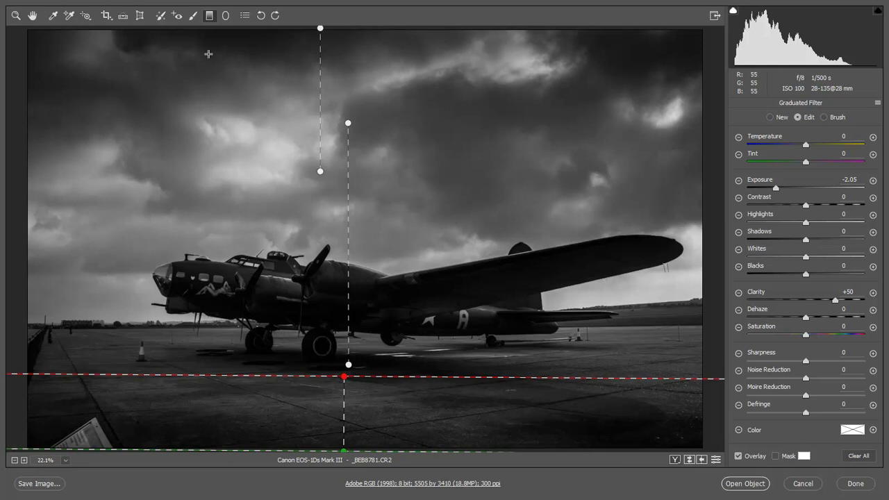
# Step: Activate the Adjustment Brush and set its size to 6 for working on the aircraft's nose at 100% magnification
pyautogui.click(194, 17)
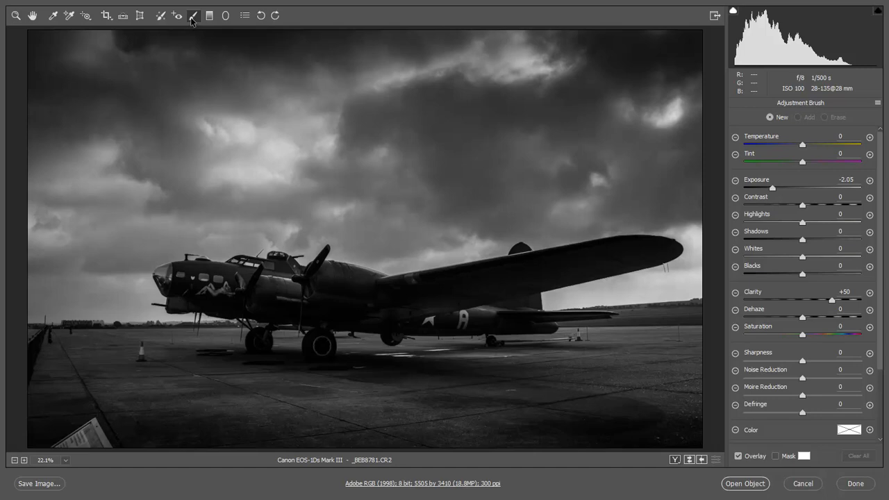
pyautogui.keyDown('ctrl'); pyautogui.click(156, 204); pyautogui.keyUp('ctrl')
pyautogui.moveTo(157, 205); pyautogui.dragTo(184, 183)
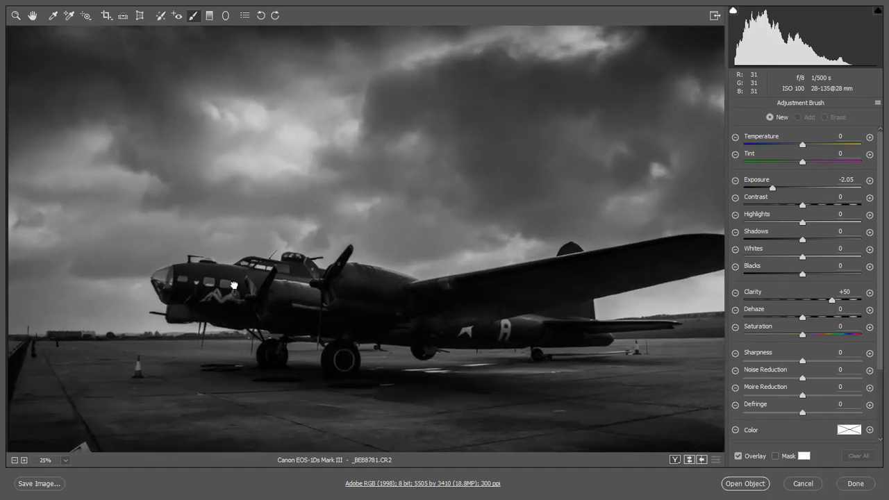
pyautogui.keyDown('ctrl'); pyautogui.click(235, 279); pyautogui.keyUp('ctrl')
pyautogui.keyDown('ctrl'); pyautogui.click(367, 238); pyautogui.keyUp('ctrl')
pyautogui.keyDown('ctrl'); pyautogui.click(441, 218); pyautogui.keyUp('ctrl')
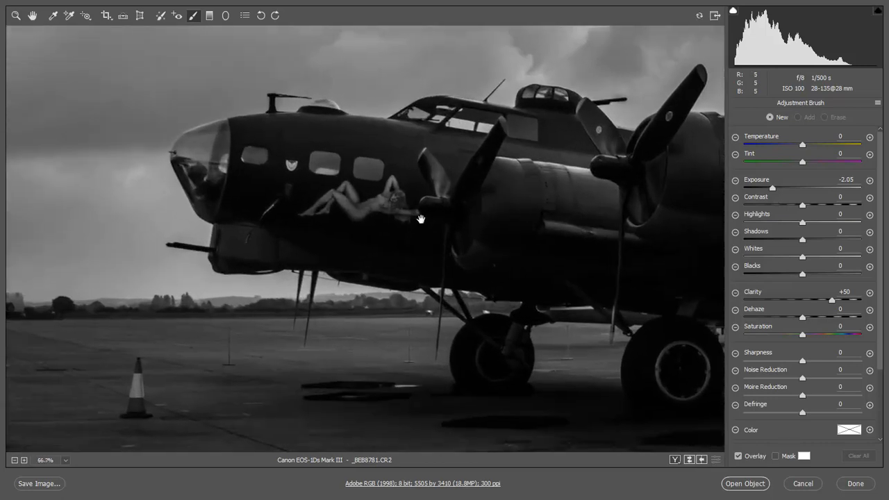
pyautogui.keyDown('ctrl'); pyautogui.click(387, 218); pyautogui.keyUp('ctrl')
pyautogui.moveTo(301, 238); pyautogui.dragTo(333, 242)
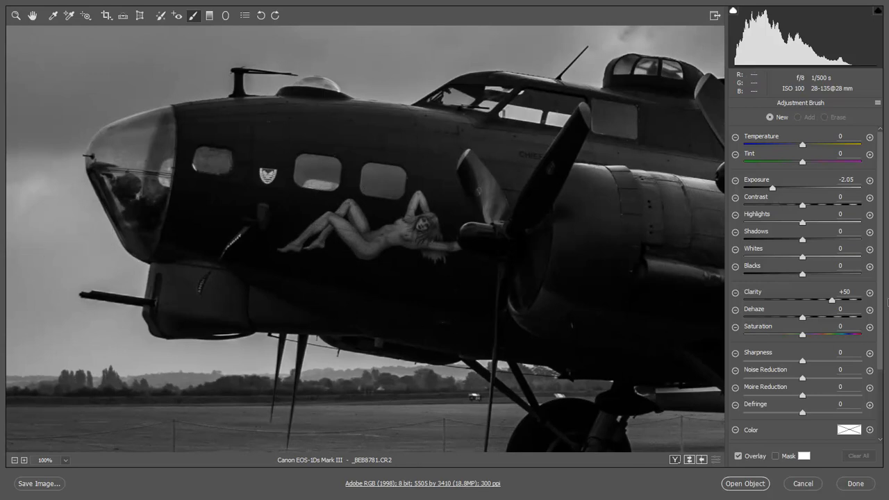
pyautogui.scroll(-5, 876, 312)
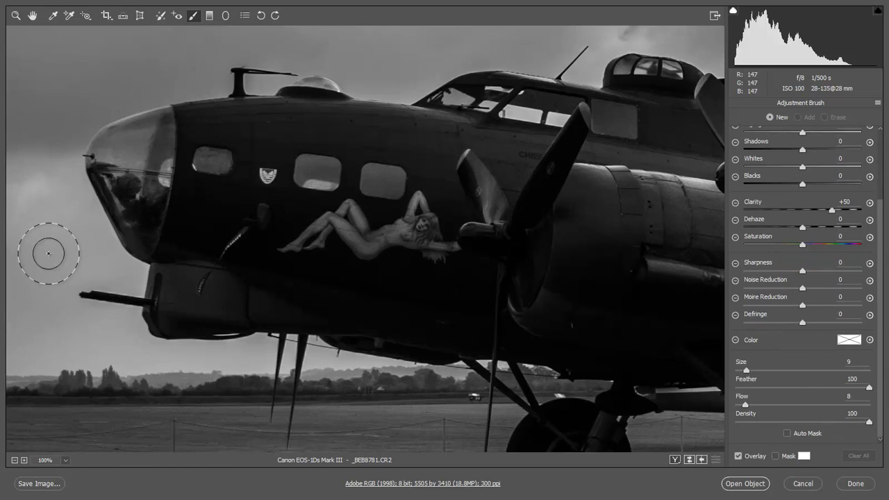
pyautogui.press('[')
pyautogui.press('[')
pyautogui.press('[')
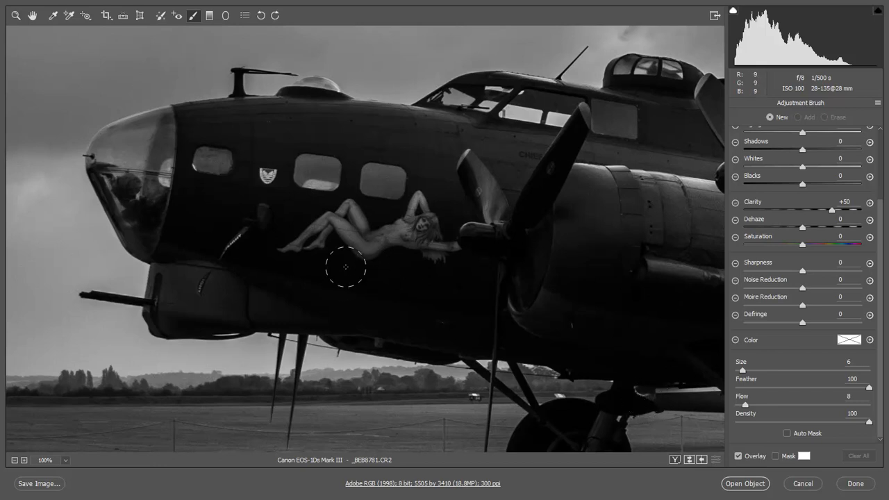
# Step: Set the brush size to 10 for the dark fuselage beneath the nose art
pyautogui.moveTo(496, 288)
pyautogui.mouseDown()
pyautogui.moveTo(326, 194)
pyautogui.moveTo(320, 202)
pyautogui.mouseUp()
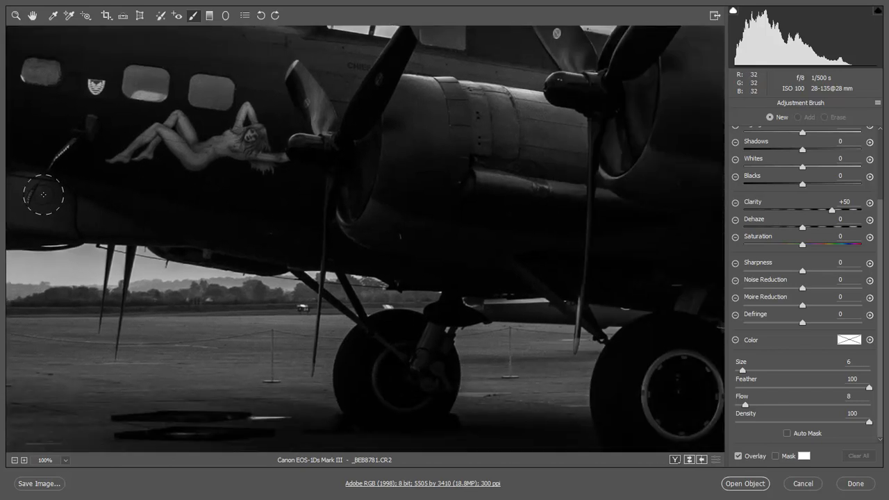
pyautogui.press(']')
pyautogui.press(']')
pyautogui.press(']')
pyautogui.press(']')
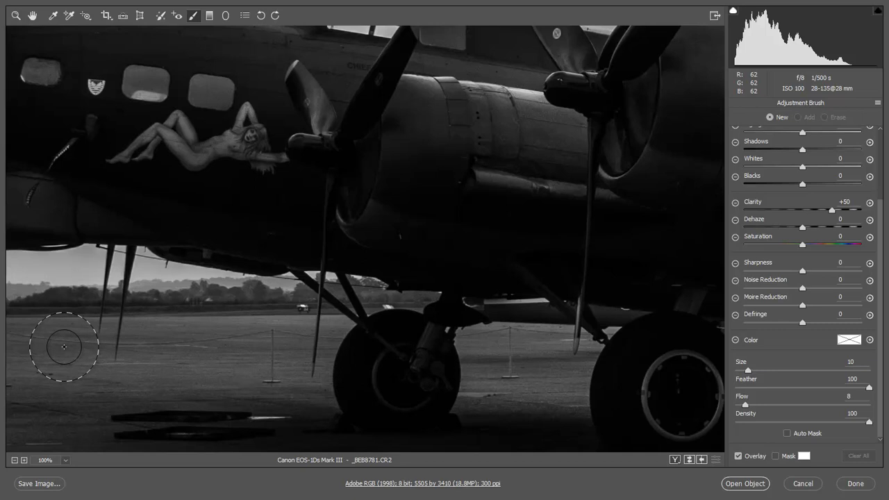
# Step: Try a brush Feather of 14 and return it to 100
pyautogui.click(755, 387)
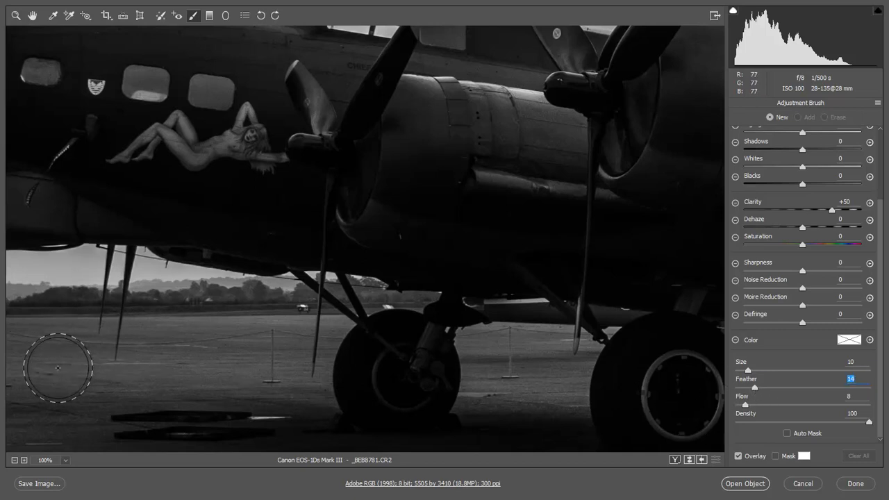
pyautogui.press('Tab')
pyautogui.click(868, 387)
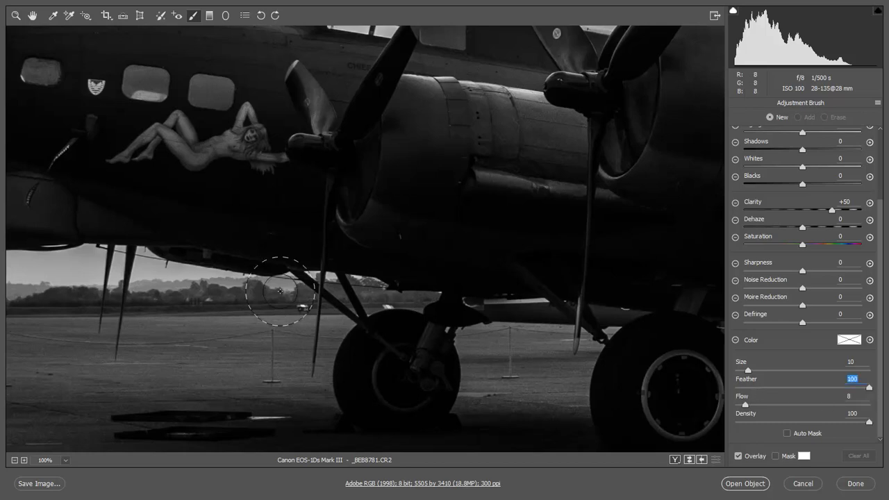
# Step: Start a brush adjustment on the fuselage below the nose art, with Clarity reset to 0, Exposure +0.45 and Shadows +37
pyautogui.moveTo(90, 188); pyautogui.dragTo(273, 202)
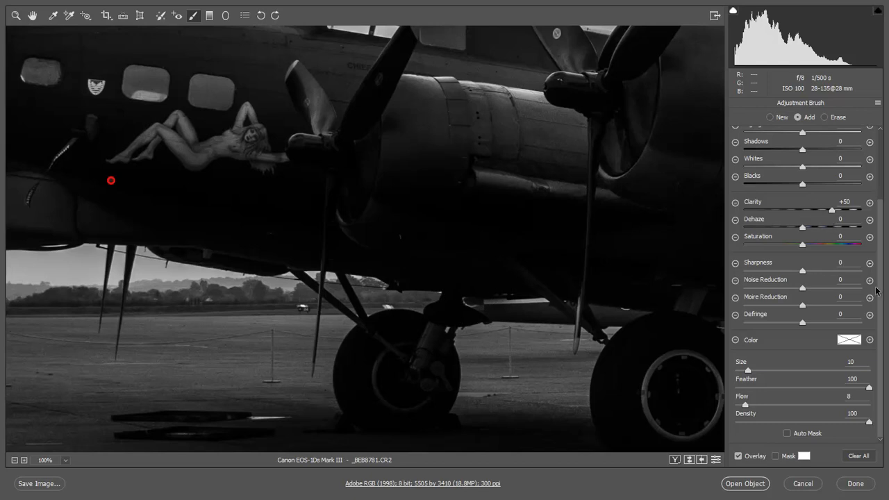
pyautogui.moveTo(881, 300); pyautogui.dragTo(885, 229)
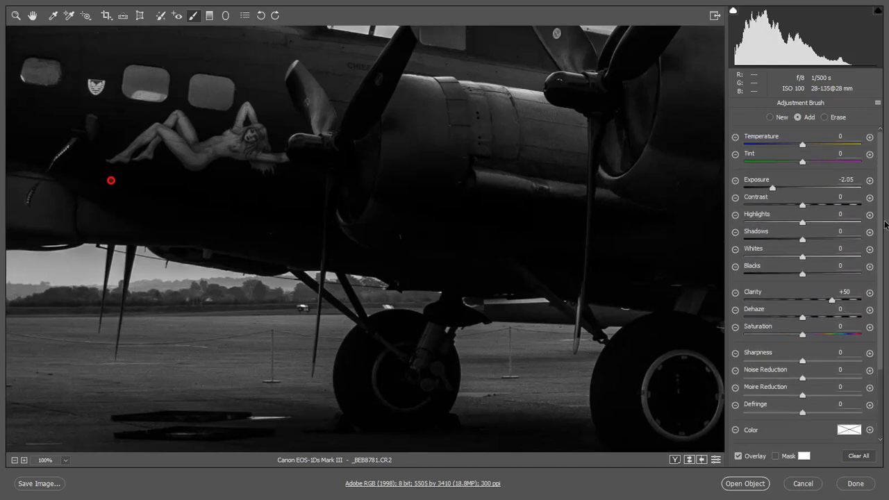
pyautogui.doubleClick(826, 305)
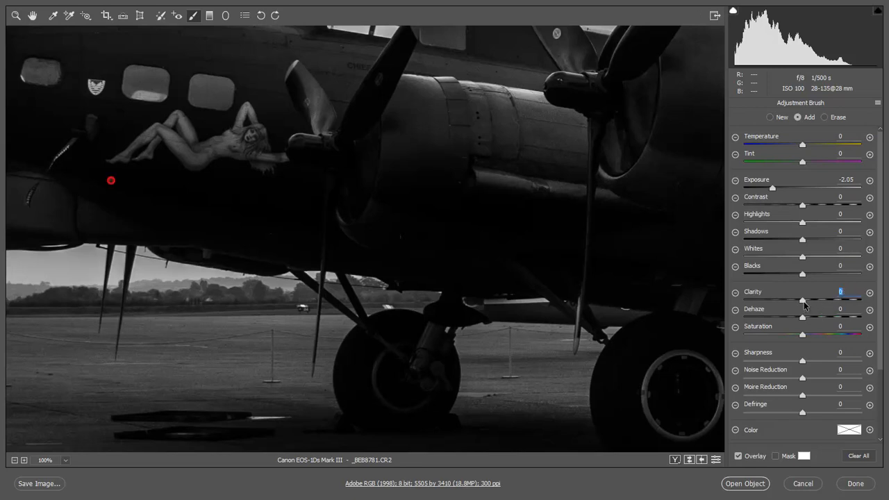
pyautogui.doubleClick(776, 193)
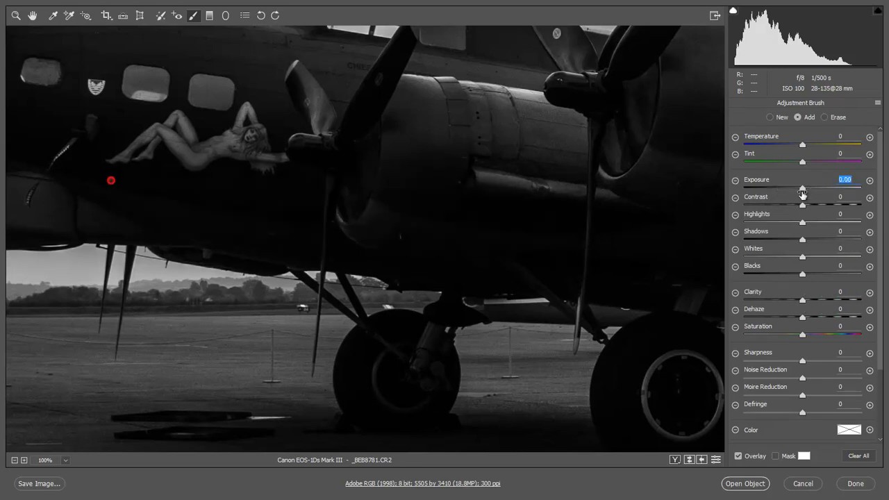
pyautogui.moveTo(803, 192)
pyautogui.mouseDown()
pyautogui.moveTo(827, 193)
pyautogui.moveTo(796, 201)
pyautogui.moveTo(811, 203)
pyautogui.mouseUp()
pyautogui.click(822, 240)
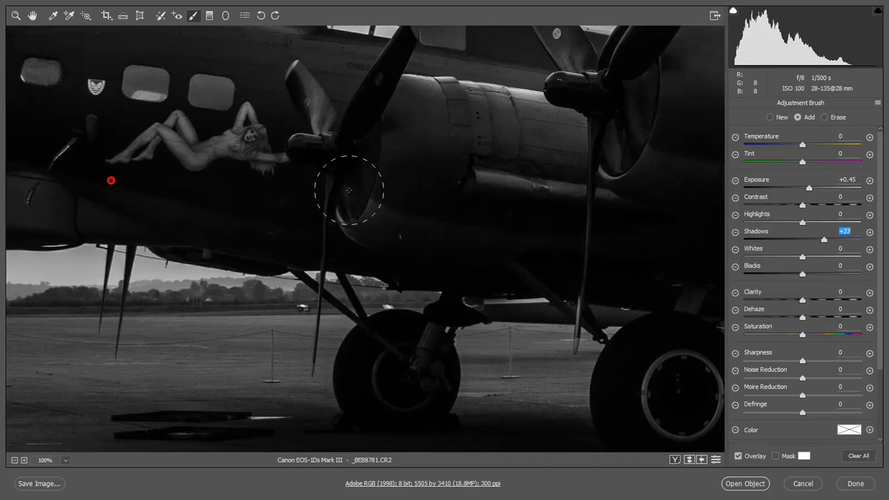
# Step: Paint the lightening adjustment over the lower nose, the outer engine's underside and the landing gear area
pyautogui.moveTo(55, 185); pyautogui.dragTo(248, 199)
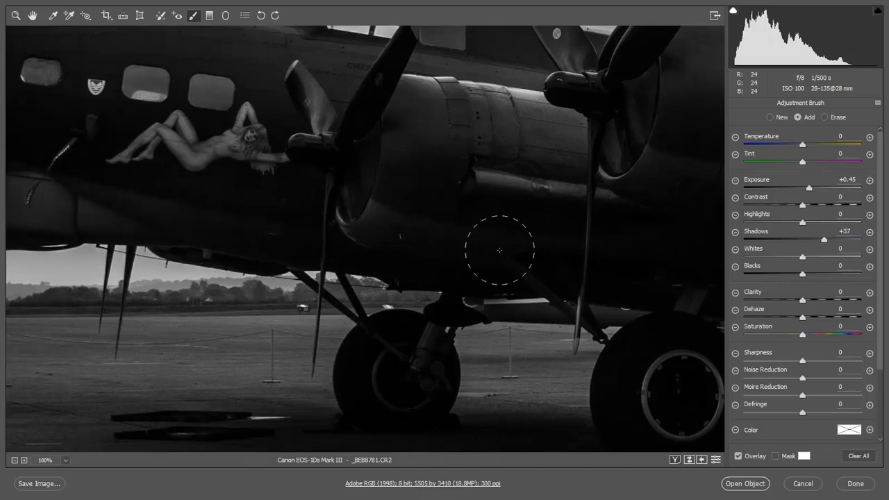
pyautogui.moveTo(590, 194); pyautogui.dragTo(479, 221)
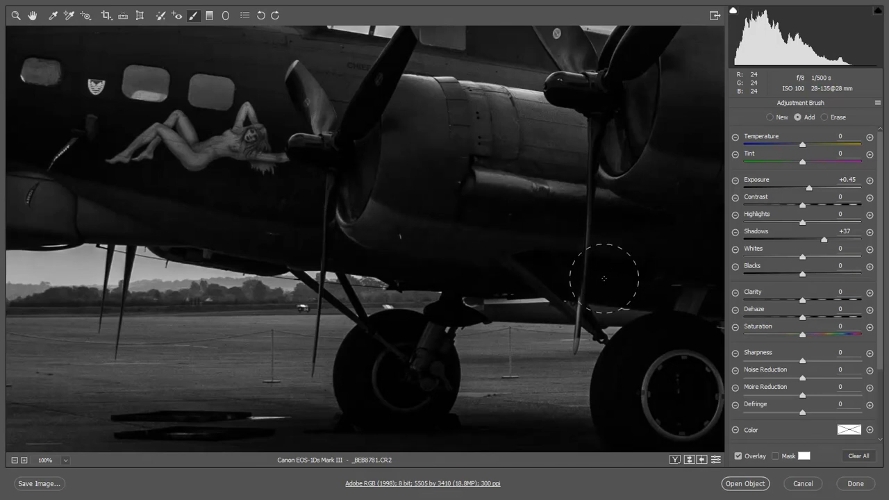
pyautogui.moveTo(658, 264)
pyautogui.mouseDown()
pyautogui.moveTo(481, 176)
pyautogui.moveTo(442, 134)
pyautogui.mouseUp()
pyautogui.moveTo(490, 293)
pyautogui.mouseDown()
pyautogui.moveTo(488, 278)
pyautogui.moveTo(512, 333)
pyautogui.moveTo(475, 331)
pyautogui.mouseUp()
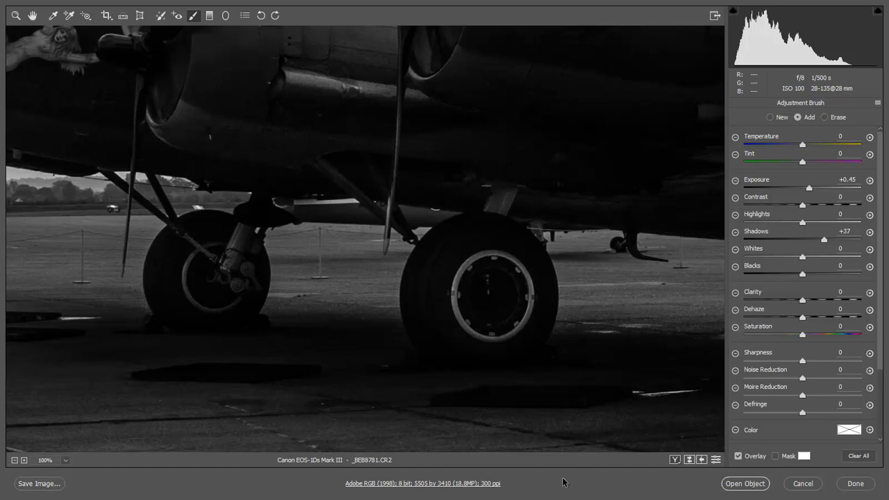
pyautogui.moveTo(643, 179)
pyautogui.mouseDown()
pyautogui.moveTo(565, 252)
pyautogui.moveTo(655, 284)
pyautogui.mouseUp()
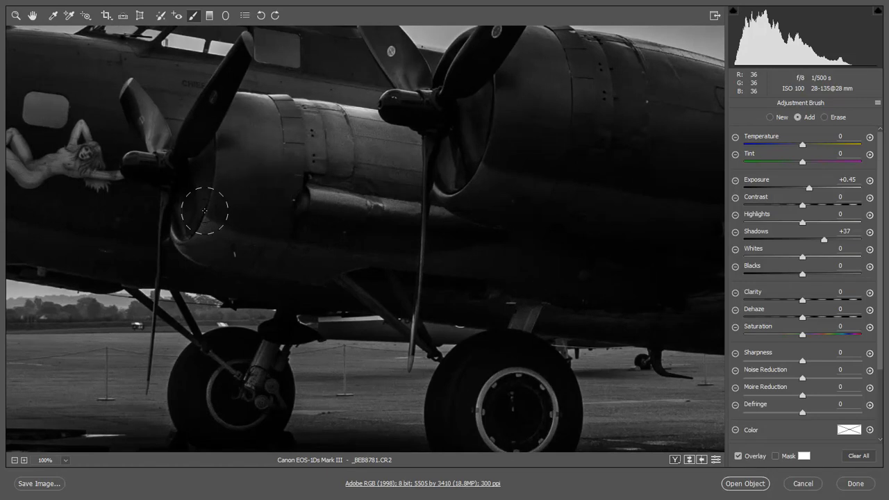
# Step: Continue brushing the lightening over the inner engine nacelle, the wing root and the dark underside behind it
pyautogui.moveTo(506, 234); pyautogui.dragTo(324, 284)
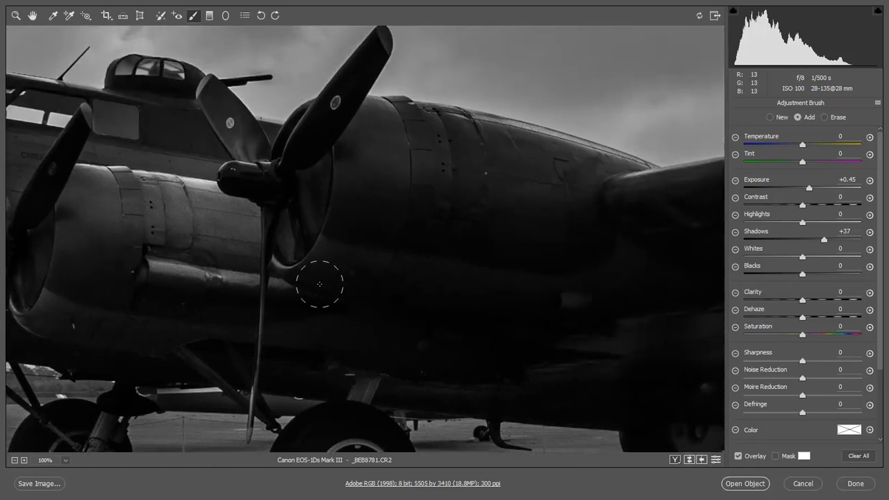
pyautogui.moveTo(532, 179); pyautogui.dragTo(612, 180)
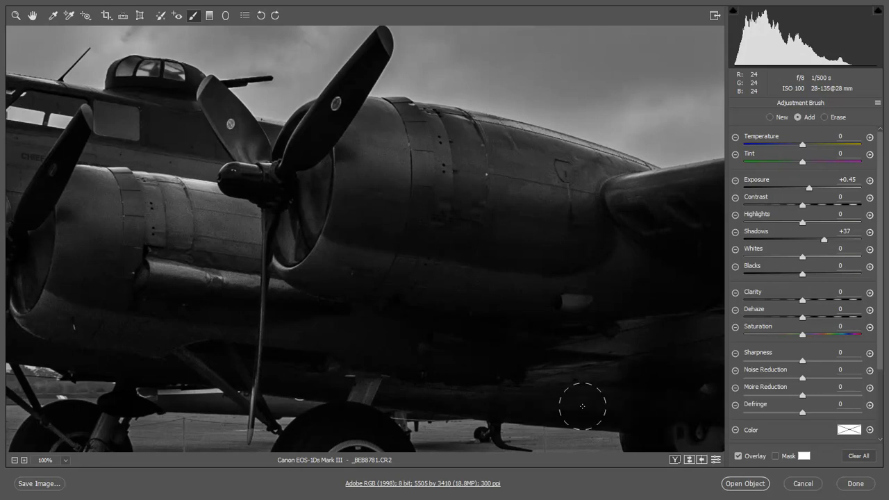
pyautogui.moveTo(554, 300); pyautogui.dragTo(114, 260)
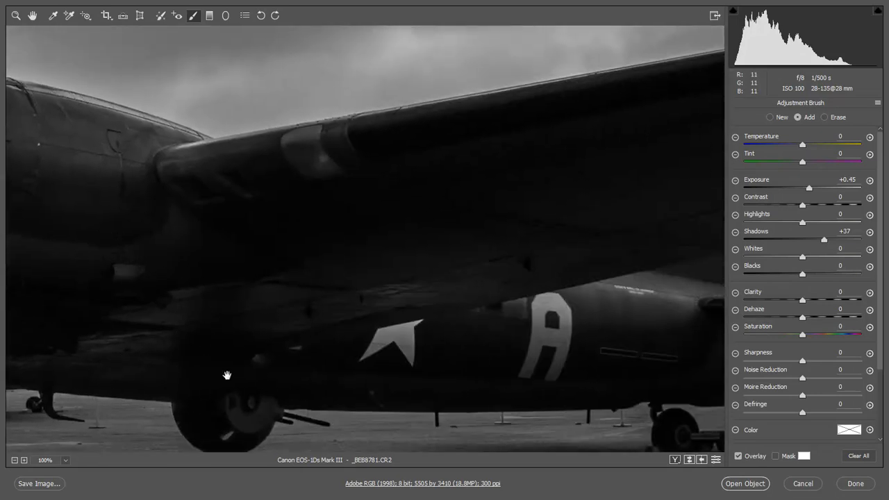
pyautogui.moveTo(216, 393); pyautogui.dragTo(247, 304)
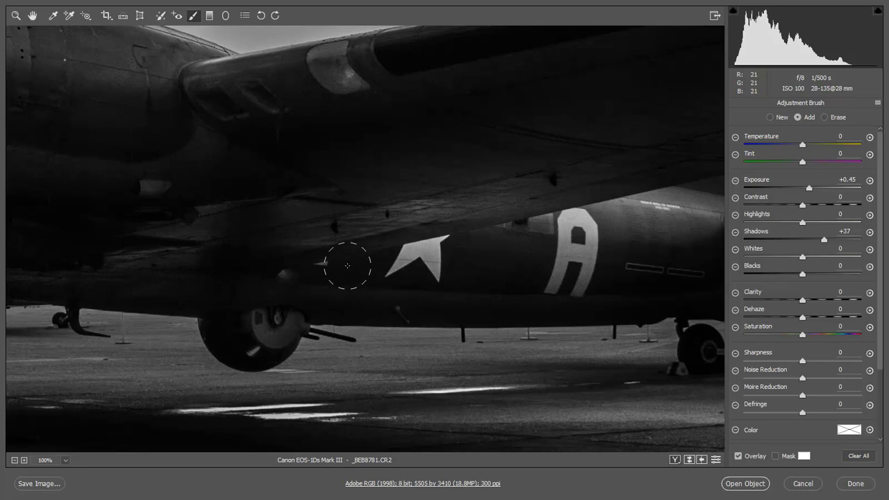
# Step: Return to the whole-photo view and set the brush size to 8
pyautogui.hotkey('ctrl', '0')
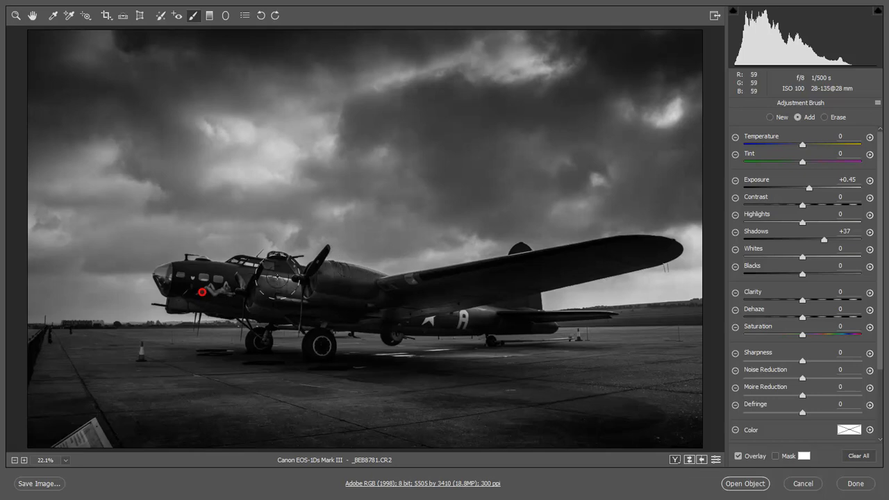
pyautogui.press(']')
pyautogui.press(']')
pyautogui.press(']')
pyautogui.press(']')
pyautogui.press(']')
pyautogui.press(']')
pyautogui.press(']')
pyautogui.press(']')
pyautogui.scroll(-3, 799, 313)
# Step: Brush the lightening along the underside of the wing out to its tip
pyautogui.moveTo(590, 255); pyautogui.dragTo(615, 280)
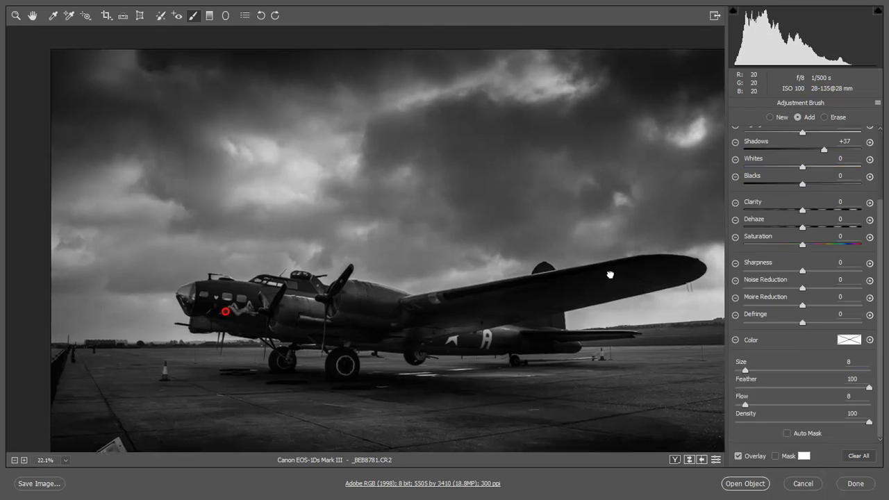
pyautogui.scroll(5, 615, 279)
pyautogui.scroll(5, 488, 179)
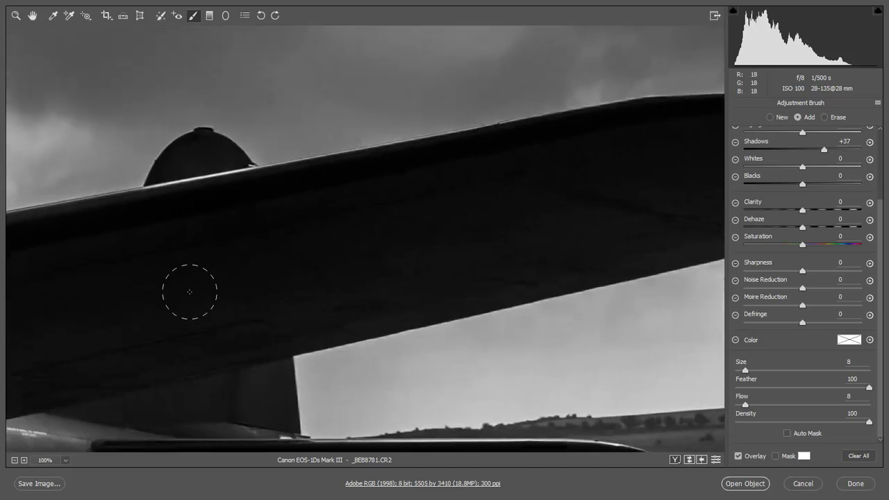
pyautogui.moveTo(163, 296); pyautogui.dragTo(341, 252)
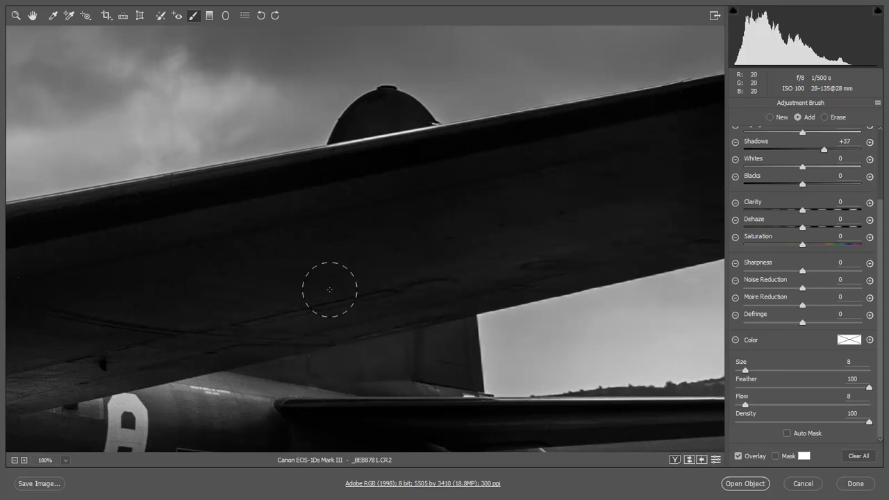
pyautogui.moveTo(615, 206); pyautogui.dragTo(277, 257)
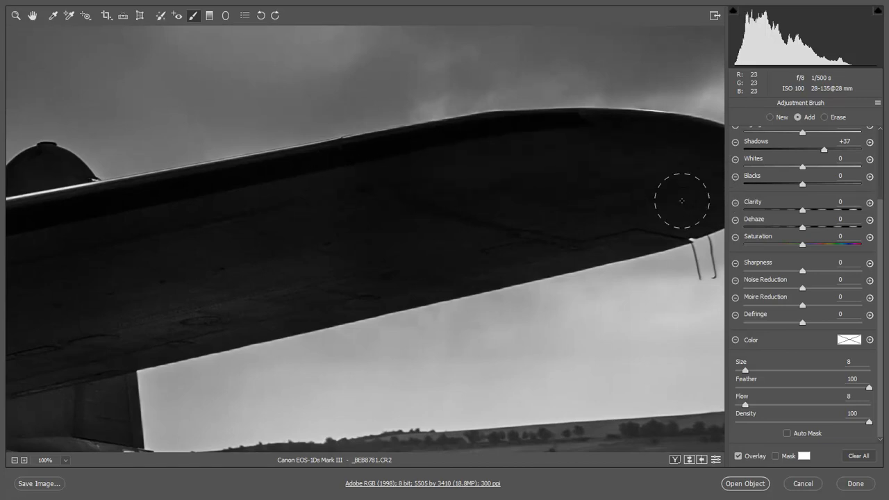
pyautogui.scroll(-2, 573, 202)
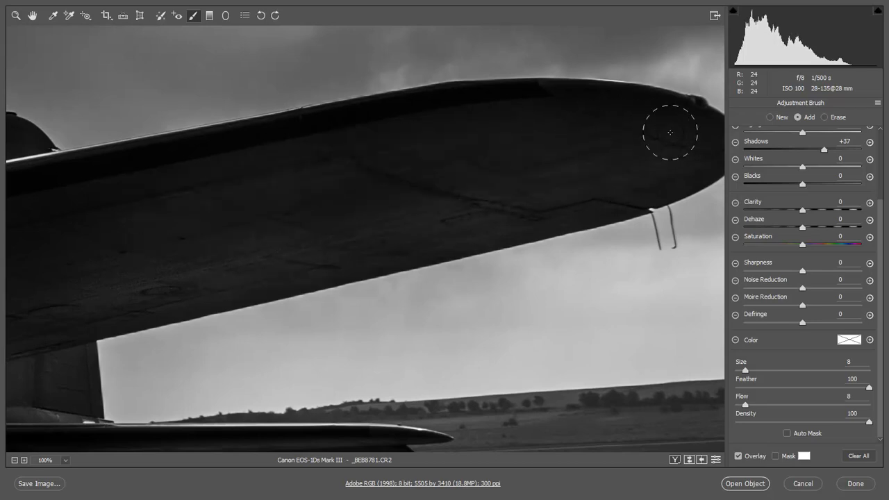
pyautogui.moveTo(198, 259)
pyautogui.mouseDown()
pyautogui.moveTo(252, 243)
pyautogui.moveTo(548, 241)
pyautogui.mouseUp()
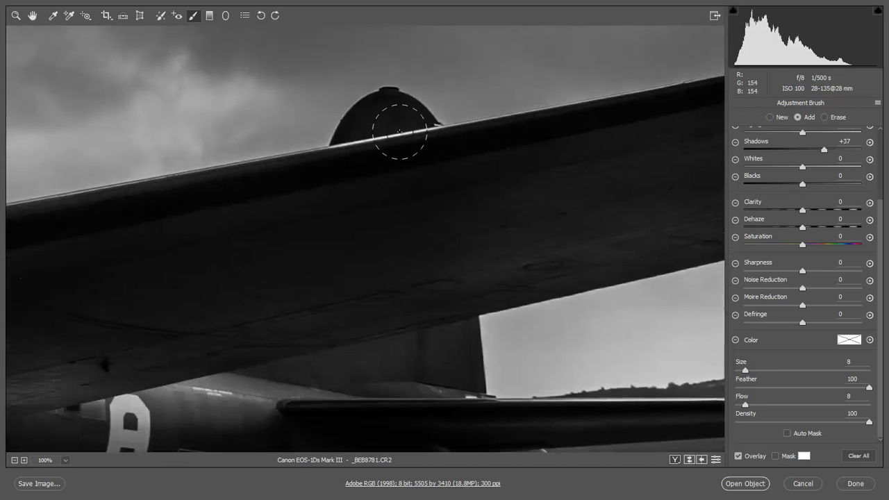
# Step: Brush the lightening over the forward fuselage around the nose windows and down towards the chin turret
pyautogui.scroll(-5, 373, 389)
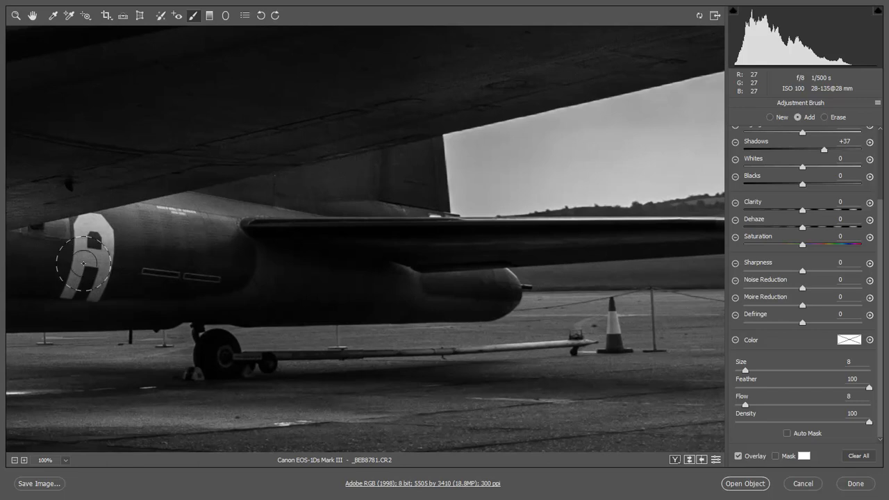
pyautogui.moveTo(118, 268); pyautogui.dragTo(522, 275)
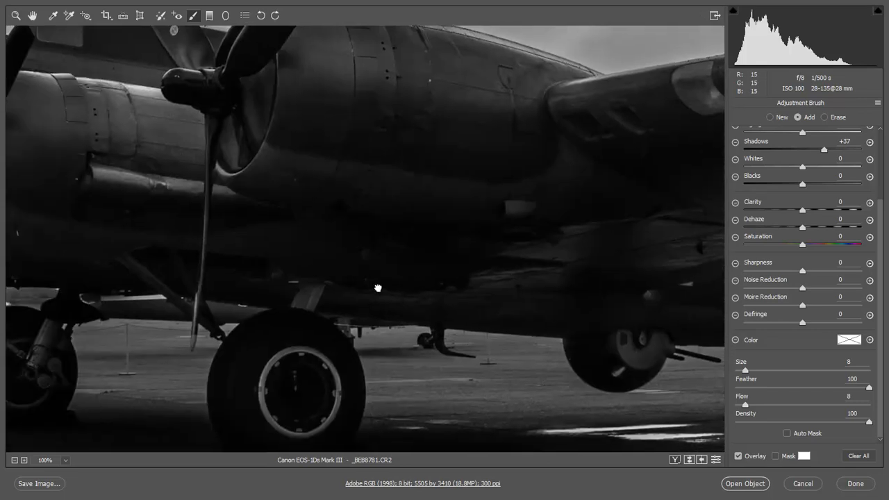
pyautogui.moveTo(336, 270)
pyautogui.mouseDown()
pyautogui.moveTo(554, 311)
pyautogui.moveTo(722, 310)
pyautogui.mouseUp()
pyautogui.moveTo(206, 207)
pyautogui.mouseDown()
pyautogui.moveTo(268, 247)
pyautogui.moveTo(159, 244)
pyautogui.moveTo(138, 257)
pyautogui.mouseUp()
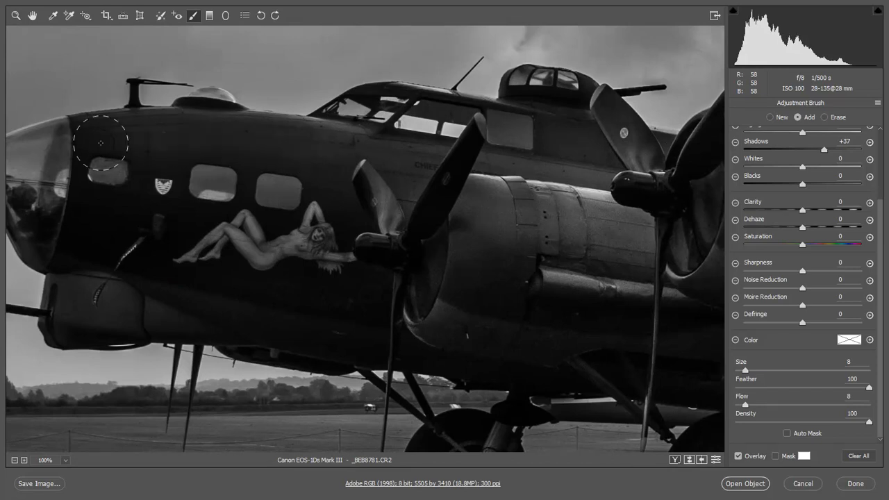
pyautogui.moveTo(102, 198); pyautogui.dragTo(109, 253)
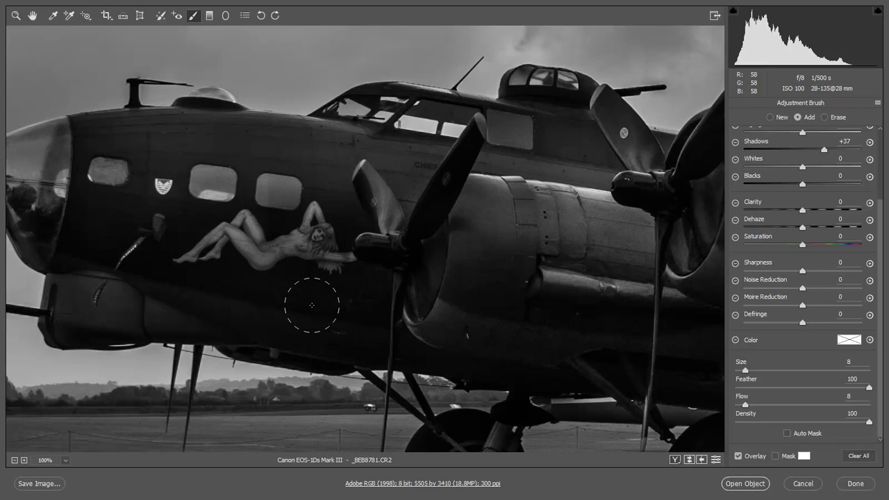
# Step: Continue brushing the lightening around the glazed nose and over the fuselage below the painted nose art
pyautogui.moveTo(245, 298); pyautogui.dragTo(482, 219)
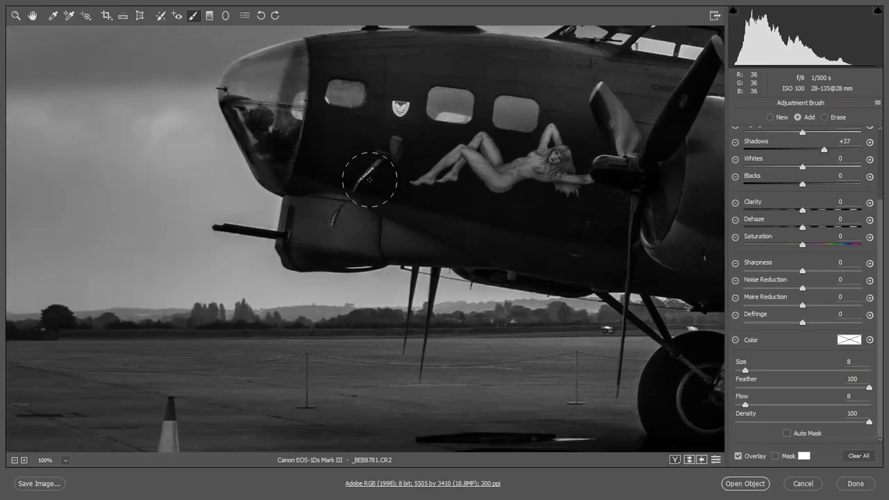
pyautogui.moveTo(284, 79)
pyautogui.mouseDown()
pyautogui.moveTo(310, 131)
pyautogui.moveTo(287, 104)
pyautogui.moveTo(274, 150)
pyautogui.mouseUp()
pyautogui.moveTo(277, 104)
pyautogui.mouseDown()
pyautogui.moveTo(267, 84)
pyautogui.moveTo(298, 66)
pyautogui.moveTo(318, 114)
pyautogui.moveTo(274, 87)
pyautogui.moveTo(266, 97)
pyautogui.moveTo(295, 67)
pyautogui.moveTo(271, 97)
pyautogui.moveTo(285, 135)
pyautogui.moveTo(300, 109)
pyautogui.mouseUp()
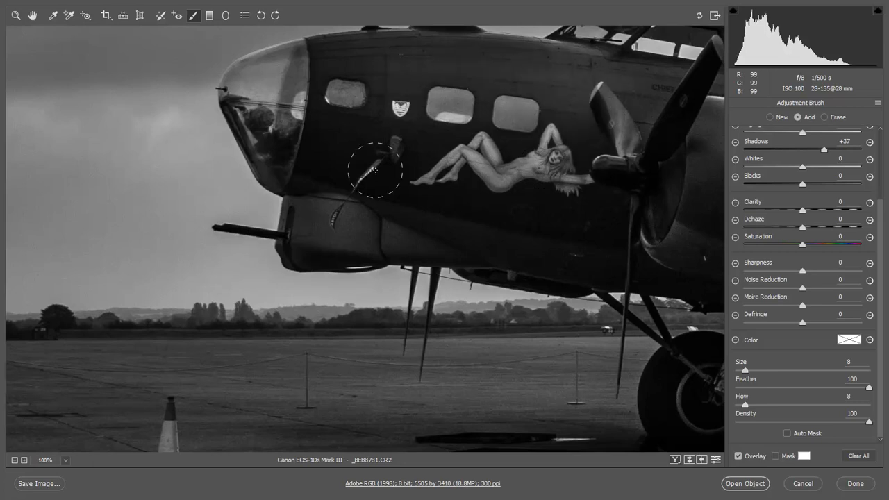
pyautogui.click(415, 202)
pyautogui.moveTo(401, 264)
pyautogui.mouseDown()
pyautogui.moveTo(382, 258)
pyautogui.moveTo(467, 147)
pyautogui.mouseUp()
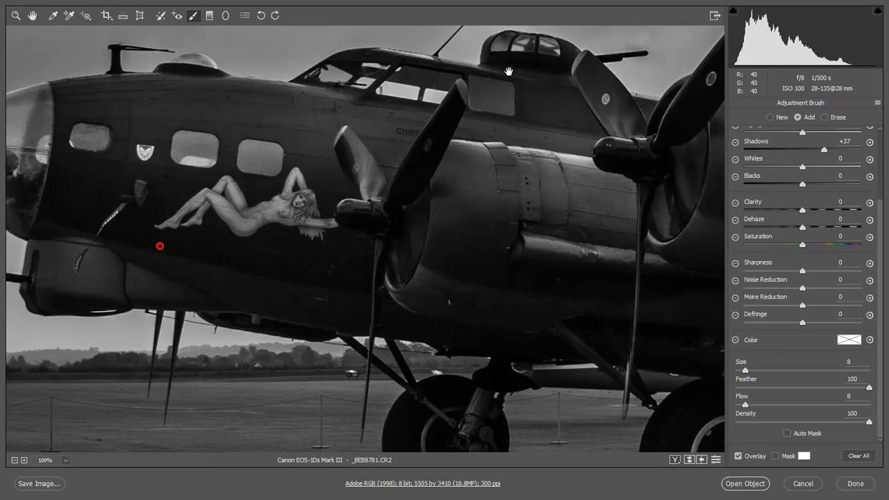
# Step: Reduce the brush size to 4 and paint the lightening over the dorsal gun turret behind the cockpit
pyautogui.moveTo(535, 93); pyautogui.dragTo(508, 178)
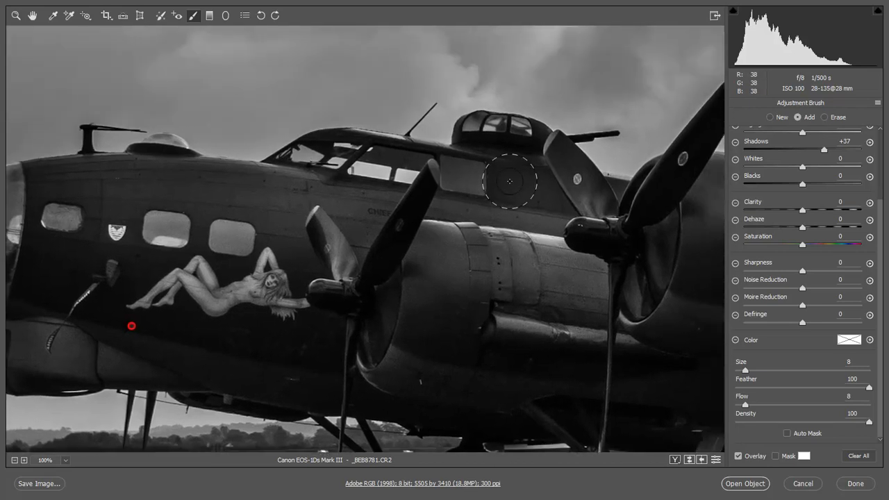
pyautogui.keyDown('ctrl'); pyautogui.click(503, 140); pyautogui.keyUp('ctrl')
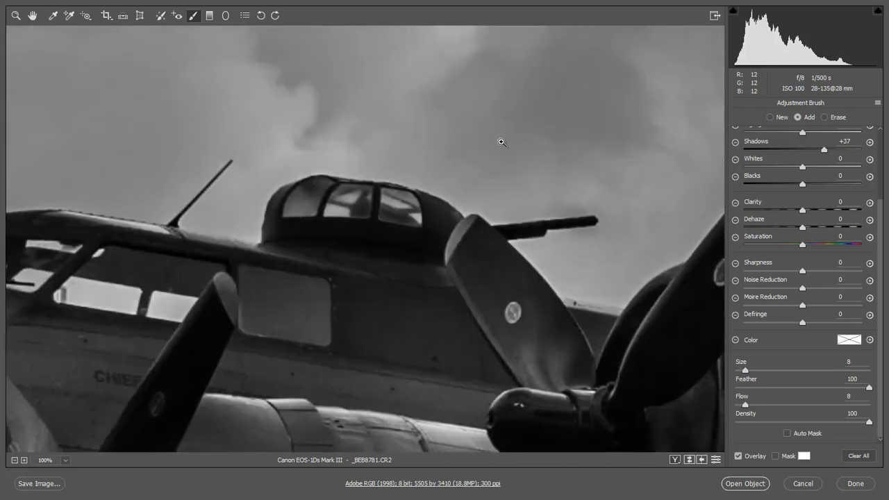
pyautogui.keyDown('ctrl'); pyautogui.click(387, 222); pyautogui.keyUp('ctrl')
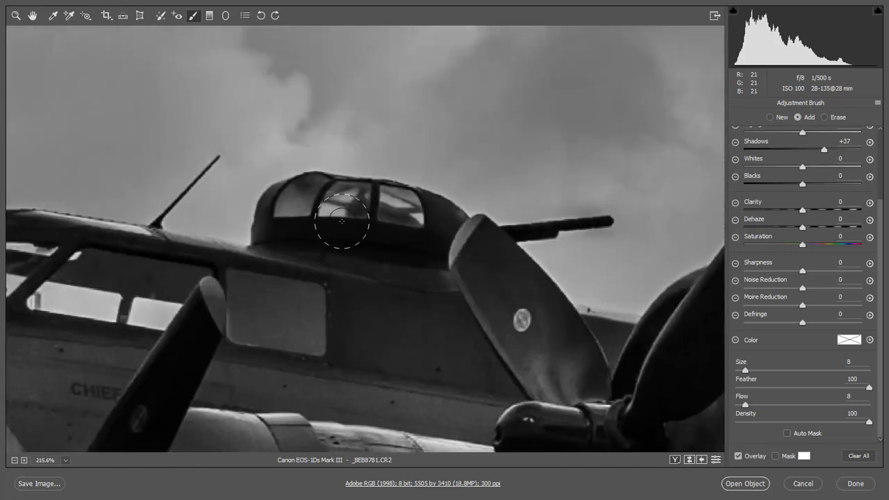
pyautogui.press('[')
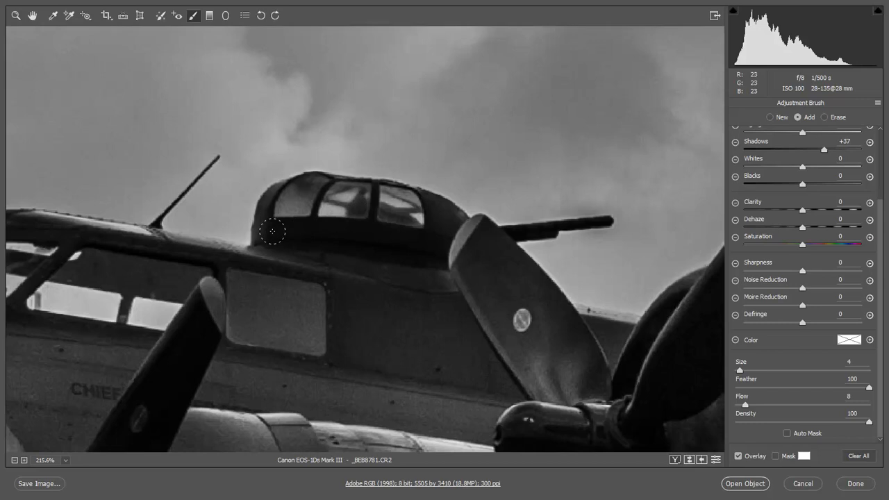
pyautogui.moveTo(293, 236)
pyautogui.mouseDown()
pyautogui.moveTo(448, 237)
pyautogui.moveTo(447, 223)
pyautogui.moveTo(403, 207)
pyautogui.moveTo(301, 202)
pyautogui.moveTo(413, 206)
pyautogui.moveTo(323, 193)
pyautogui.mouseUp()
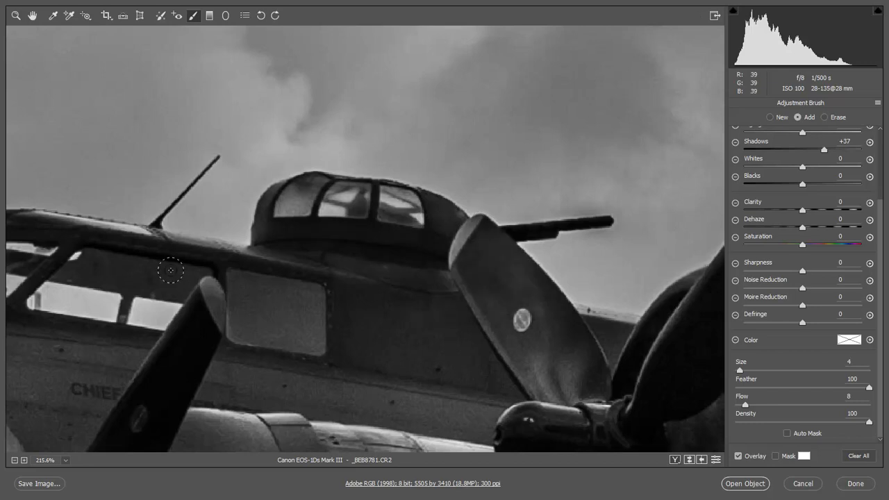
# Step: Brush the lightening over the cockpit frame, the fuselage beneath its windows and the area around the rear side window
pyautogui.hscroll(-10, 175, 276)
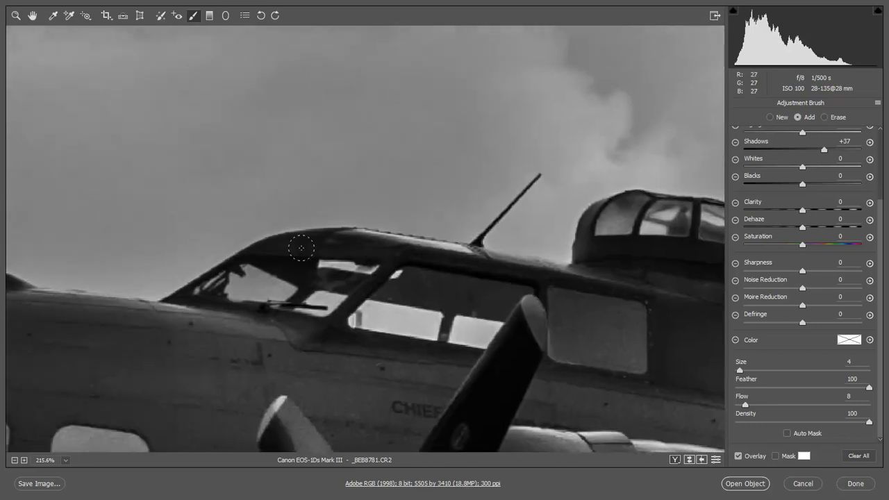
pyautogui.click(345, 319)
pyautogui.moveTo(455, 362); pyautogui.dragTo(592, 380)
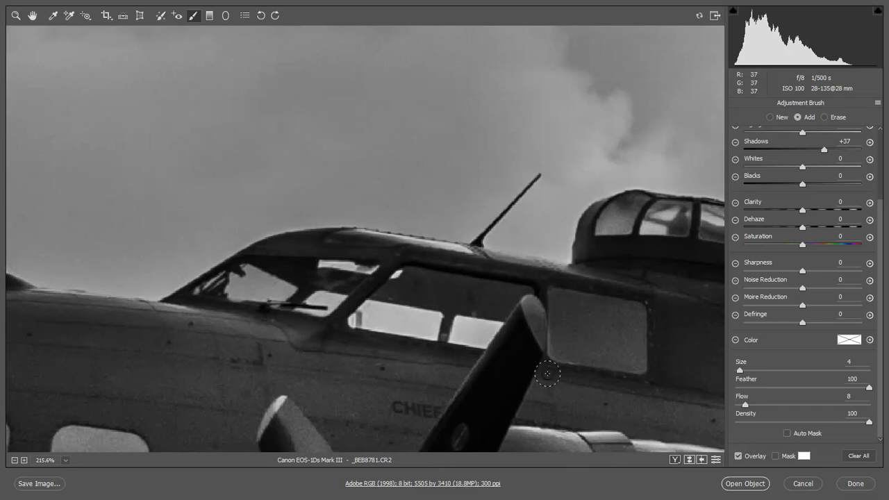
pyautogui.moveTo(705, 393)
pyautogui.mouseDown()
pyautogui.moveTo(635, 360)
pyautogui.moveTo(651, 360)
pyautogui.moveTo(660, 345)
pyautogui.moveTo(711, 342)
pyautogui.moveTo(618, 324)
pyautogui.moveTo(627, 315)
pyautogui.moveTo(606, 295)
pyautogui.mouseUp()
pyautogui.moveTo(521, 289)
pyautogui.mouseDown()
pyautogui.moveTo(389, 289)
pyautogui.moveTo(281, 250)
pyautogui.mouseUp()
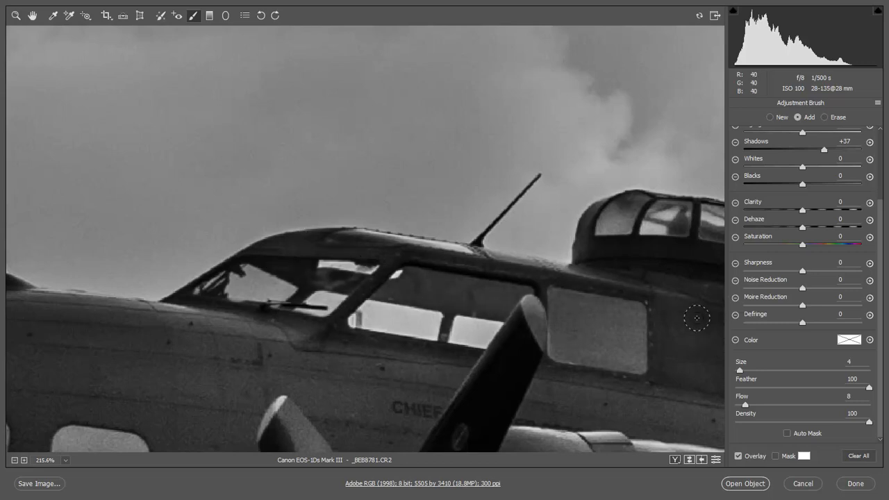
# Step: Start a new brush adjustment and paint over the bright sky between the outer wing and the tailplane
pyautogui.hotkey('ctrl', '0')
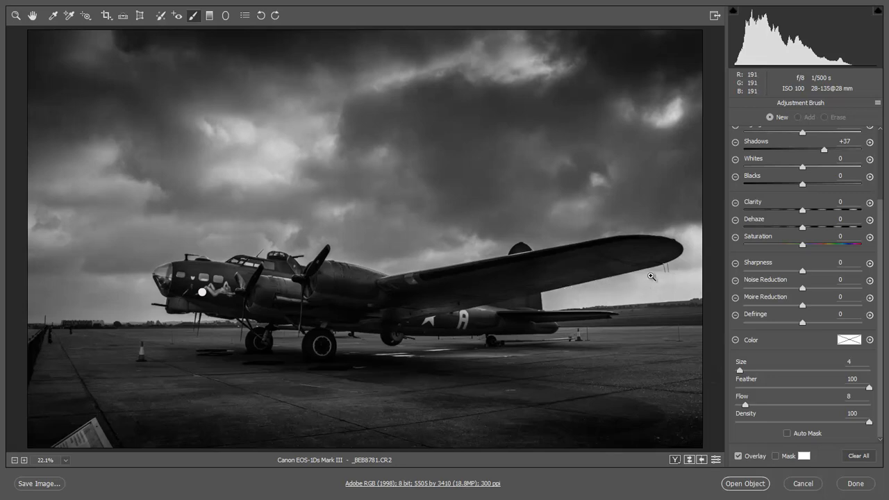
pyautogui.scroll(4, 646, 281)
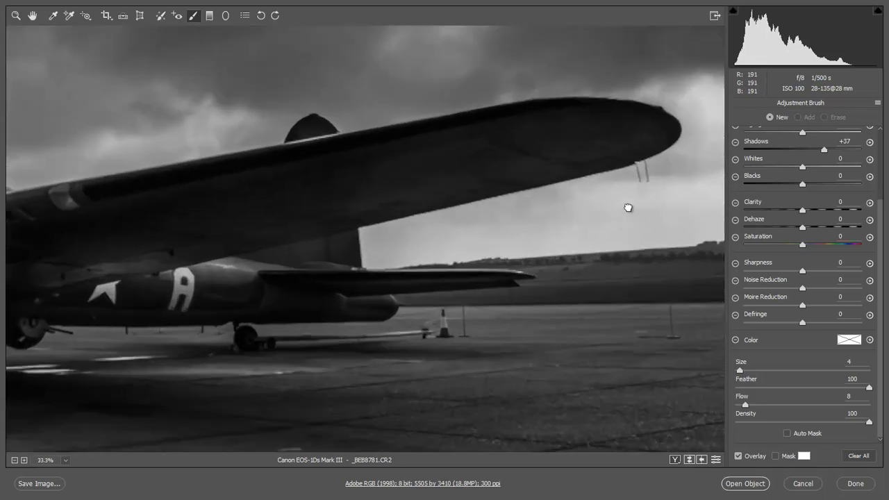
pyautogui.scroll(1, 552, 255)
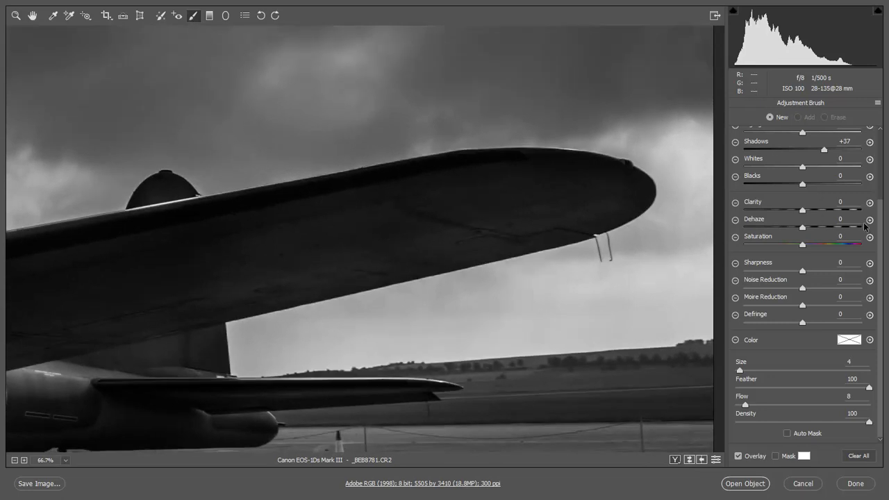
pyautogui.moveTo(881, 227); pyautogui.dragTo(885, 153)
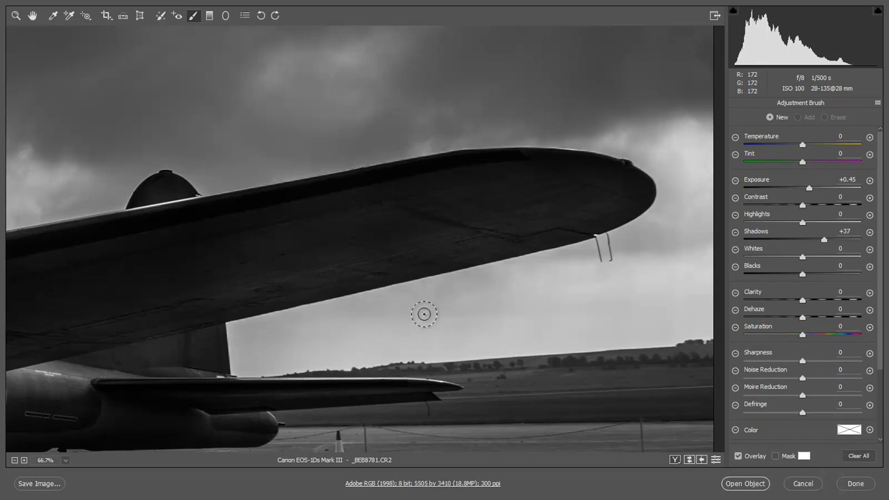
pyautogui.moveTo(264, 333)
pyautogui.mouseDown()
pyautogui.moveTo(252, 340)
pyautogui.moveTo(452, 310)
pyautogui.moveTo(474, 337)
pyautogui.mouseUp()
# Step: Reset the new sky adjustment's Shadows to 0 and set Exposure to -1.35 and Highlights to -32
pyautogui.doubleClick(825, 240)
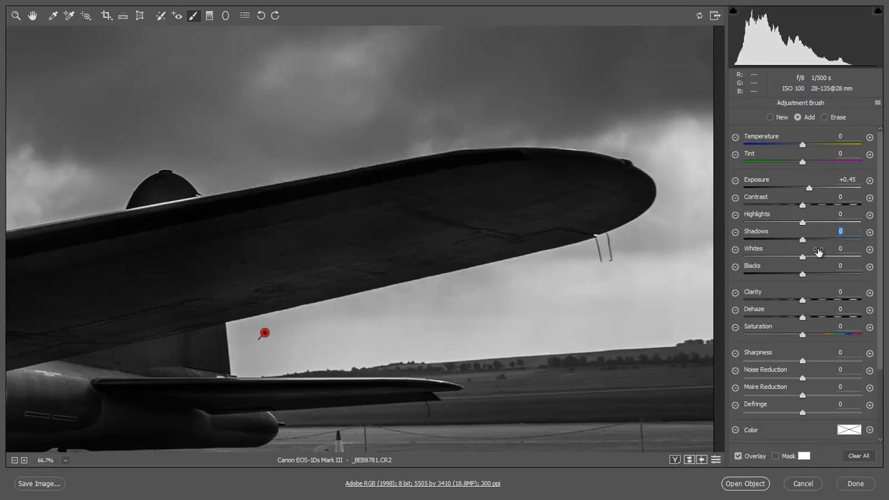
pyautogui.moveTo(809, 188); pyautogui.dragTo(792, 189)
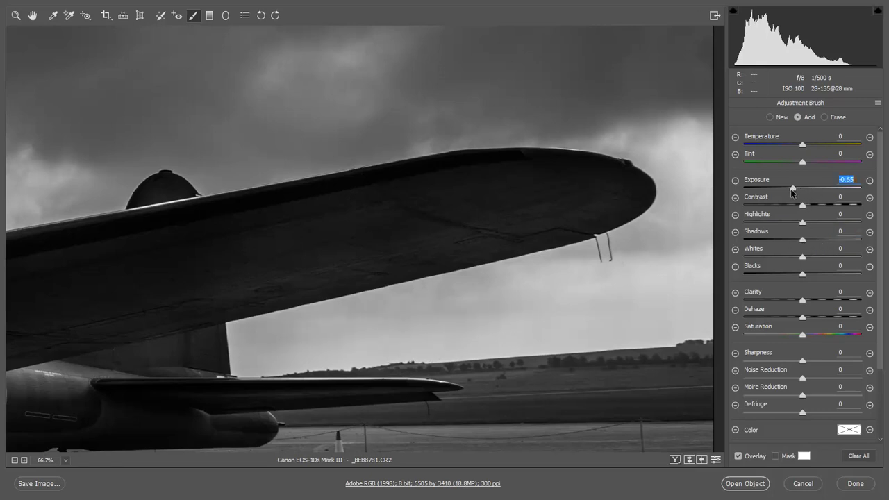
pyautogui.click(781, 223)
pyautogui.click(783, 187)
pyautogui.moveTo(780, 188); pyautogui.dragTo(783, 188)
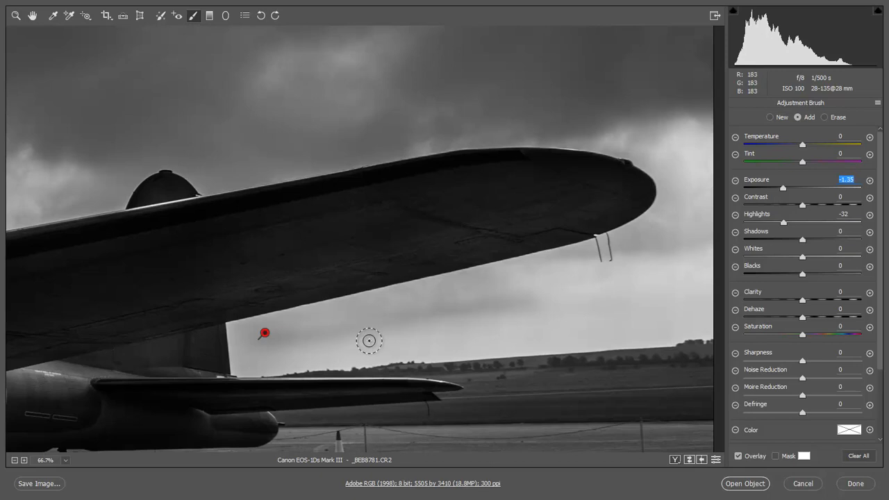
# Step: Enlarge the brush and paint the darkening across the bright sky beneath the wing out to the photo's edge
pyautogui.press(']')
pyautogui.press(']')
pyautogui.press(']')
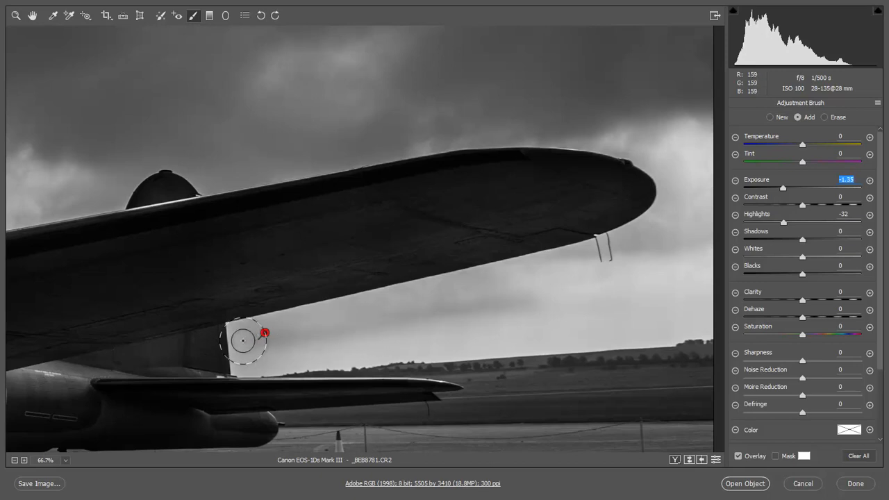
pyautogui.press('Delete')
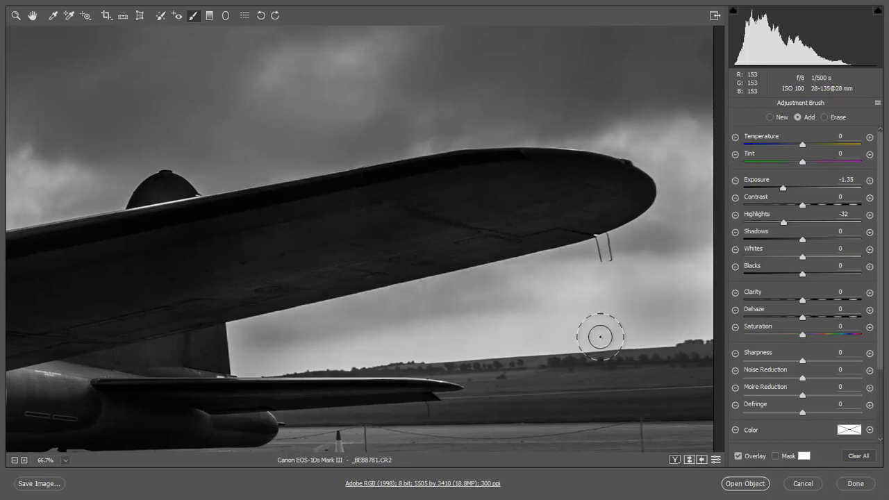
pyautogui.moveTo(693, 342); pyautogui.dragTo(667, 341)
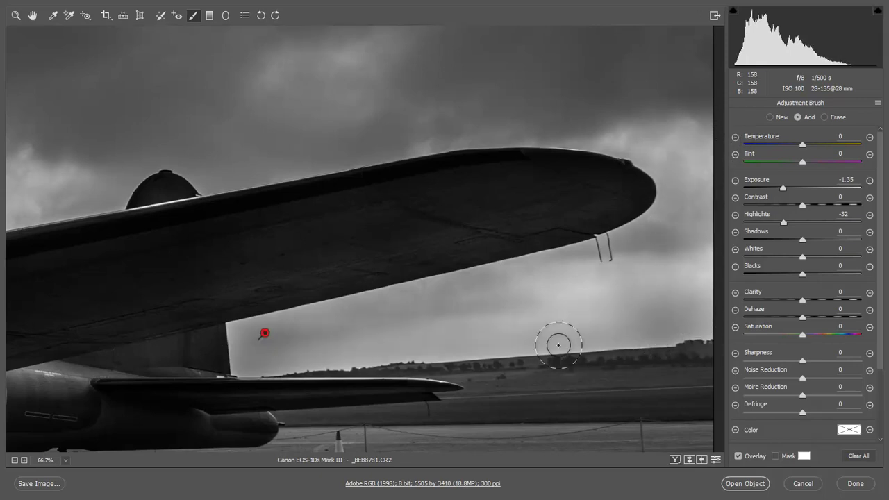
# Step: Set the sky adjustment to Exposure -0.60 and Highlights -15, and brush the sky just above the tailplane
pyautogui.moveTo(783, 188); pyautogui.dragTo(793, 189)
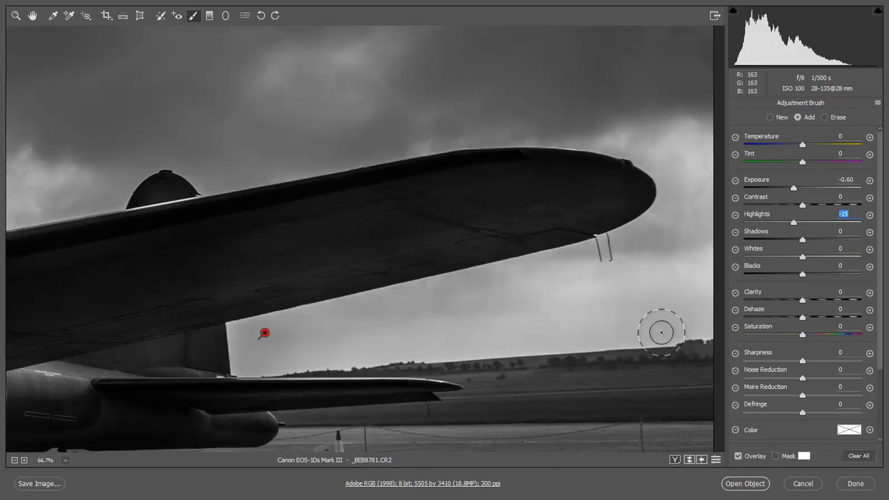
pyautogui.click(270, 366)
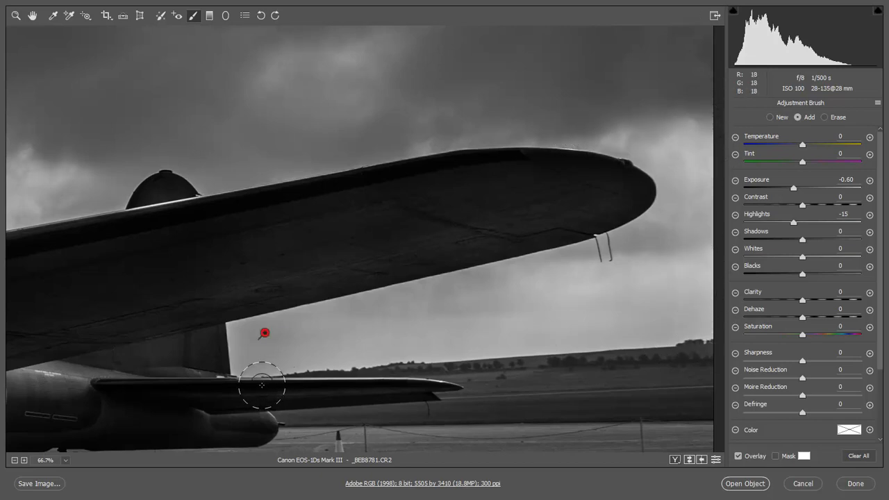
pyautogui.press('[')
pyautogui.press('[')
pyautogui.press('[')
pyautogui.press('[')
pyautogui.press(']')
pyautogui.press(']')
pyautogui.press(']')
pyautogui.press(']')
pyautogui.press(']')
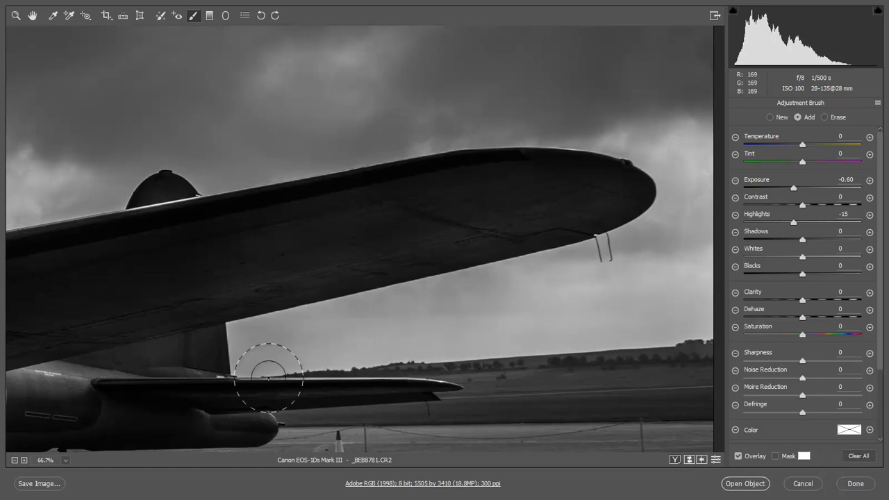
# Step: Shrink the brush and, in the whole-photo view, darken the bright cloud above the wingtip and the streak across the upper sky
pyautogui.hotkey('ctrl', '0')
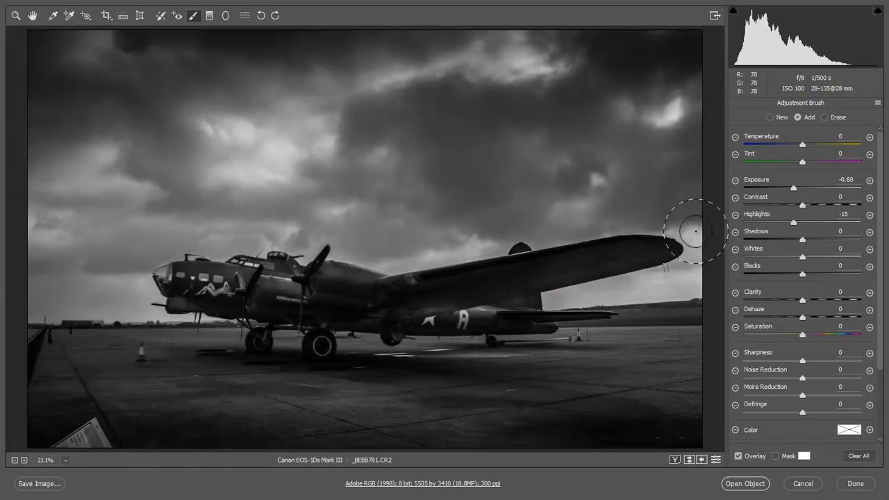
pyautogui.press('v')
pyautogui.press('v')
pyautogui.press('[')
pyautogui.press('[')
pyautogui.press('[')
pyautogui.moveTo(677, 107); pyautogui.dragTo(637, 151)
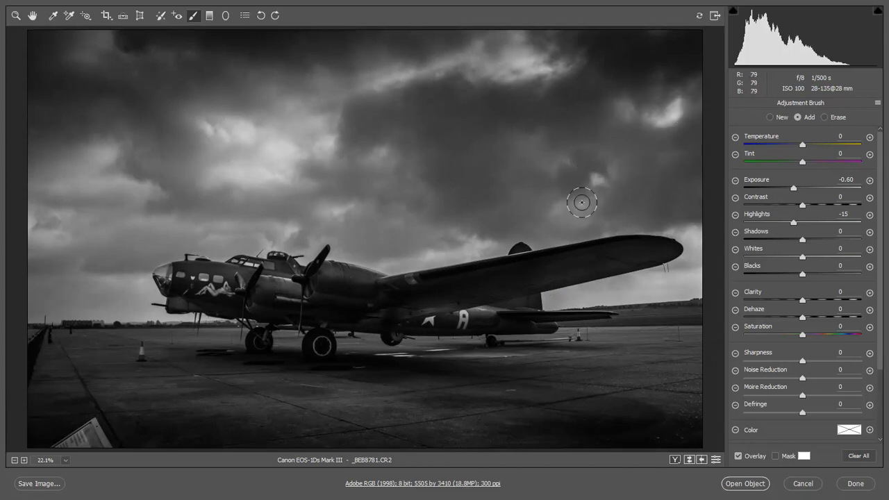
pyautogui.moveTo(513, 70)
pyautogui.mouseDown()
pyautogui.moveTo(483, 62)
pyautogui.moveTo(498, 73)
pyautogui.moveTo(348, 71)
pyautogui.moveTo(424, 64)
pyautogui.moveTo(287, 94)
pyautogui.mouseUp()
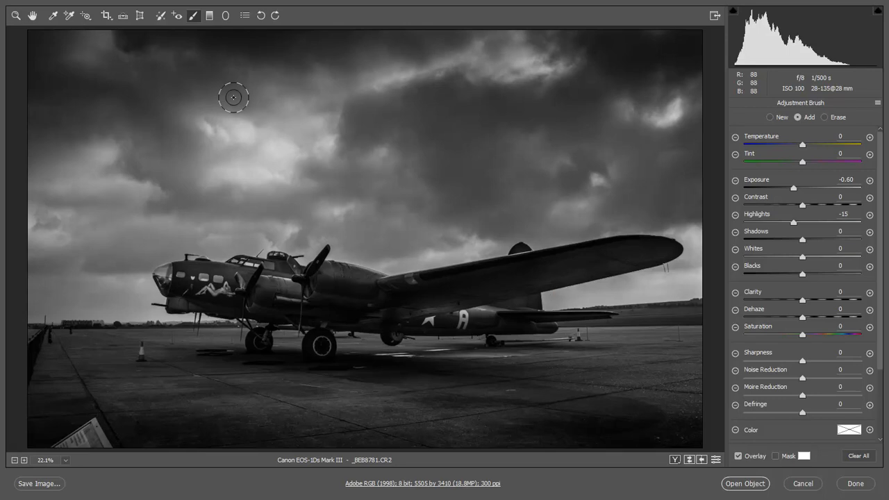
# Step: Brush the darkening over the sky's upper-left corner and down the photo's left edge
pyautogui.moveTo(110, 41); pyautogui.dragTo(125, 42)
pyautogui.moveTo(64, 91); pyautogui.dragTo(55, 311)
pyautogui.moveTo(54, 240)
pyautogui.mouseDown()
pyautogui.moveTo(31, 219)
pyautogui.moveTo(48, 215)
pyautogui.moveTo(35, 220)
pyautogui.moveTo(52, 249)
pyautogui.moveTo(8, 277)
pyautogui.moveTo(49, 301)
pyautogui.moveTo(43, 319)
pyautogui.moveTo(16, 214)
pyautogui.mouseUp()
pyautogui.moveTo(75, 174); pyautogui.dragTo(89, 164)
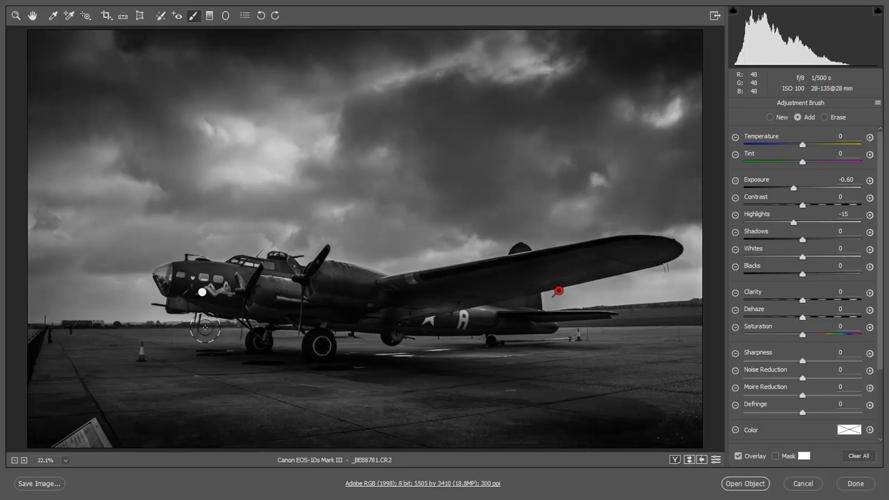
# Step: Start a new brush adjustment on the pin-up nose art and set it to Exposure +0.65 and Highlights +22
pyautogui.click(769, 118)
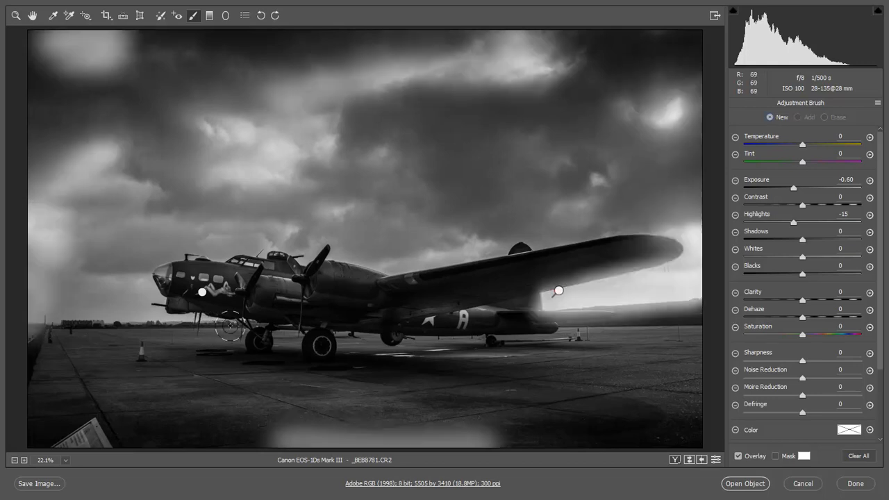
pyautogui.scroll(3, 226, 304)
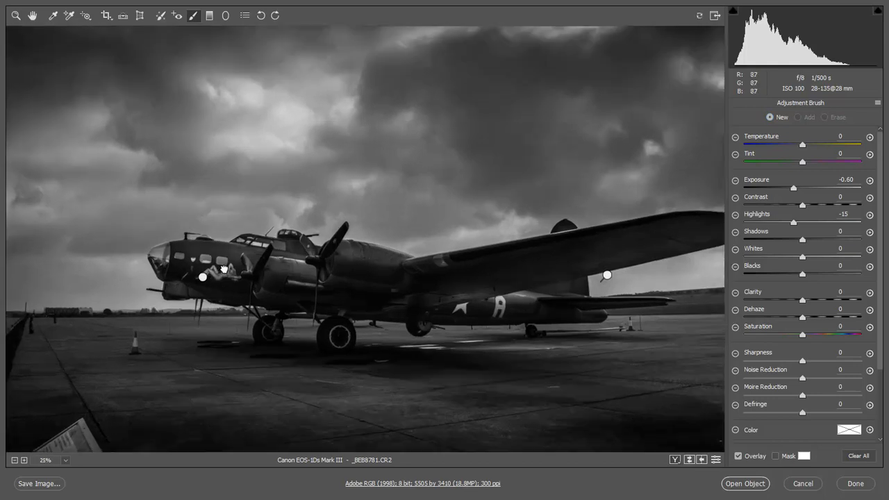
pyautogui.scroll(4, 317, 253)
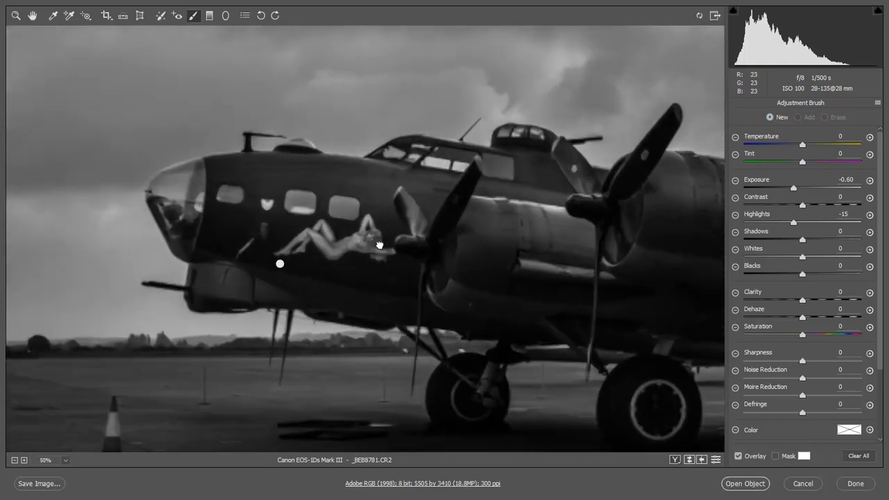
pyautogui.scroll(2, 358, 233)
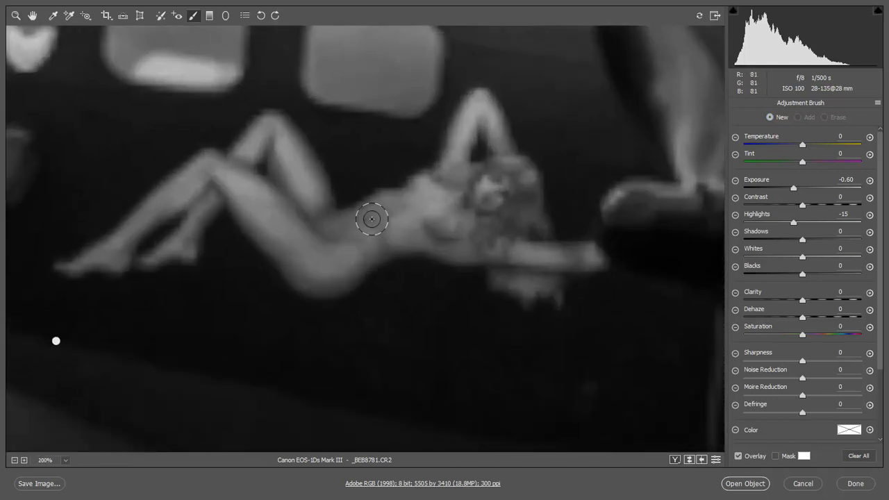
pyautogui.moveTo(353, 238)
pyautogui.mouseDown()
pyautogui.moveTo(298, 258)
pyautogui.moveTo(361, 251)
pyautogui.mouseUp()
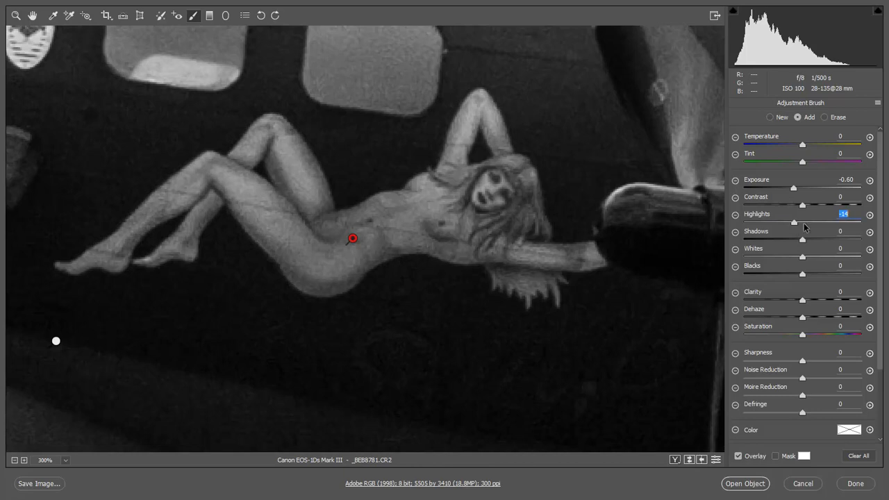
pyautogui.moveTo(796, 190); pyautogui.dragTo(813, 196)
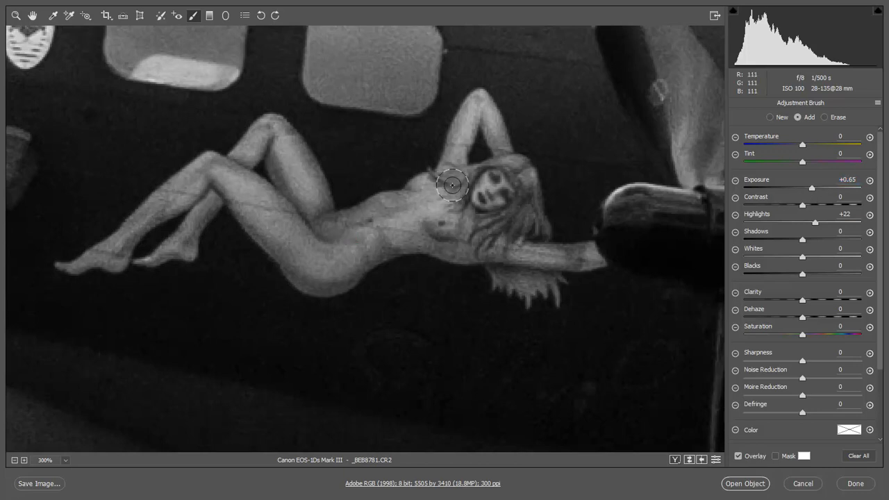
# Step: Paint the brightening over the rest of the nose-art figure, covering torso, arms, hair and legs
pyautogui.moveTo(424, 223)
pyautogui.mouseDown()
pyautogui.moveTo(500, 182)
pyautogui.moveTo(495, 208)
pyautogui.moveTo(427, 229)
pyautogui.moveTo(588, 255)
pyautogui.moveTo(437, 193)
pyautogui.moveTo(484, 101)
pyautogui.moveTo(466, 121)
pyautogui.moveTo(451, 217)
pyautogui.moveTo(305, 250)
pyautogui.moveTo(338, 263)
pyautogui.moveTo(256, 220)
pyautogui.moveTo(297, 234)
pyautogui.moveTo(269, 194)
pyautogui.moveTo(200, 201)
pyautogui.moveTo(182, 190)
pyautogui.moveTo(208, 173)
pyautogui.moveTo(97, 256)
pyautogui.moveTo(202, 182)
pyautogui.moveTo(177, 240)
pyautogui.moveTo(268, 133)
pyautogui.moveTo(308, 215)
pyautogui.moveTo(373, 223)
pyautogui.moveTo(336, 237)
pyautogui.moveTo(374, 252)
pyautogui.moveTo(476, 167)
pyautogui.mouseUp()
pyautogui.moveTo(489, 132)
pyautogui.mouseDown()
pyautogui.moveTo(525, 178)
pyautogui.moveTo(523, 195)
pyautogui.moveTo(514, 178)
pyautogui.moveTo(434, 209)
pyautogui.moveTo(424, 217)
pyautogui.moveTo(453, 213)
pyautogui.moveTo(420, 229)
pyautogui.moveTo(401, 229)
pyautogui.moveTo(595, 255)
pyautogui.mouseUp()
pyautogui.moveTo(512, 277)
pyautogui.mouseDown()
pyautogui.moveTo(540, 290)
pyautogui.moveTo(549, 286)
pyautogui.moveTo(507, 252)
pyautogui.moveTo(601, 258)
pyautogui.moveTo(389, 243)
pyautogui.moveTo(321, 282)
pyautogui.moveTo(278, 263)
pyautogui.moveTo(340, 282)
pyautogui.moveTo(234, 196)
pyautogui.moveTo(279, 243)
pyautogui.moveTo(300, 242)
pyautogui.moveTo(292, 147)
pyautogui.moveTo(259, 134)
pyautogui.moveTo(183, 217)
pyautogui.moveTo(199, 226)
pyautogui.moveTo(147, 237)
pyautogui.mouseUp()
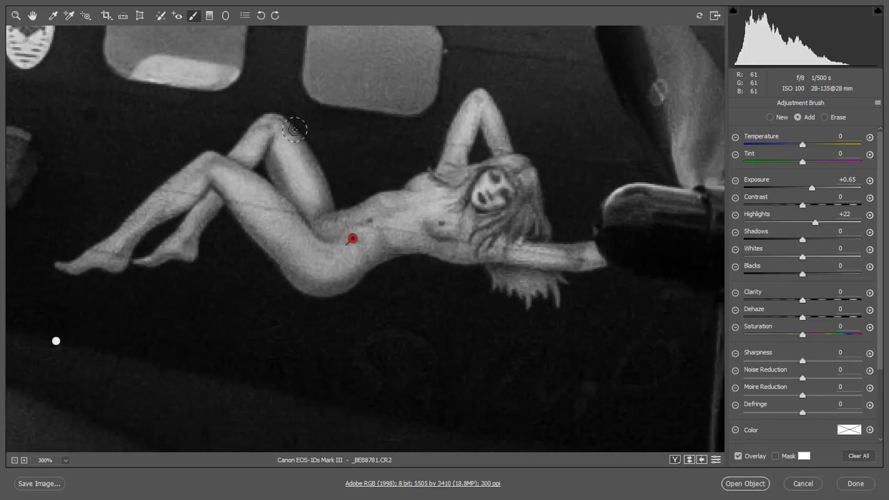
pyautogui.hotkey('ctrl', '0')
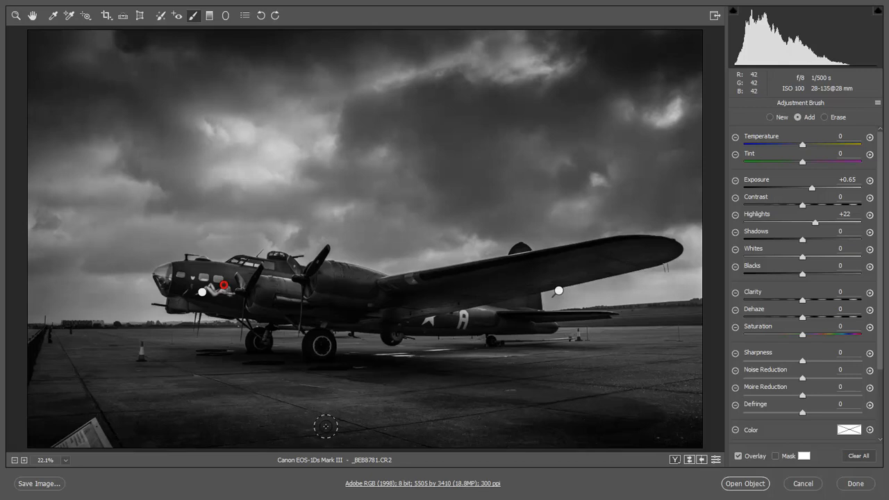
pyautogui.click(32, 15)
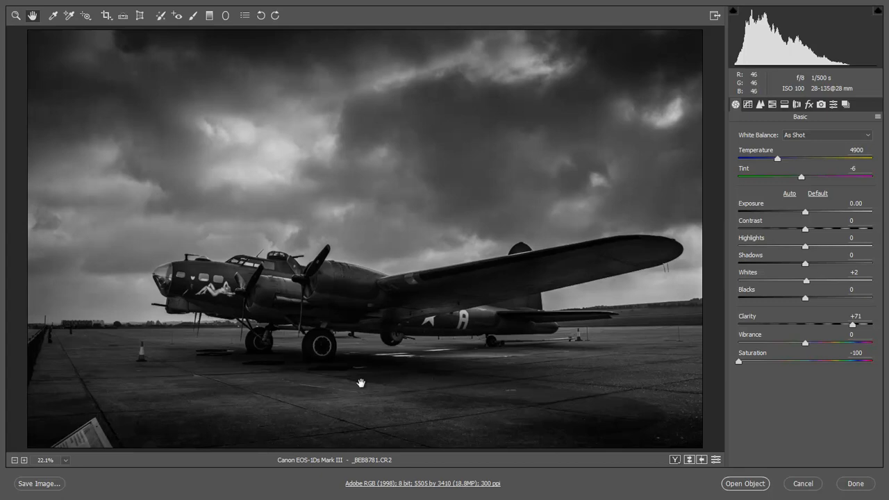
# Step: Add another brush adjustment with Exposure +0.65 and Highlights +22, and brush it across the tarmac in front of and beneath the bomber
pyautogui.click(194, 16)
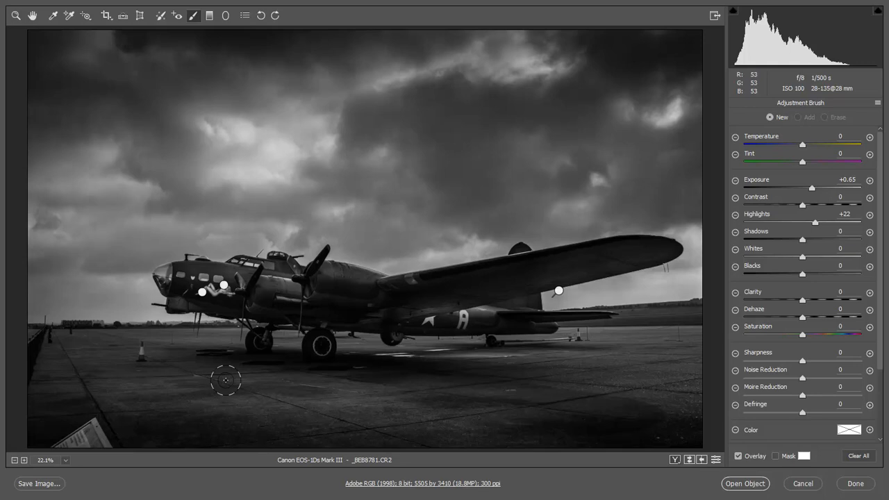
pyautogui.moveTo(223, 375); pyautogui.dragTo(194, 359)
pyautogui.moveTo(565, 384); pyautogui.dragTo(551, 369)
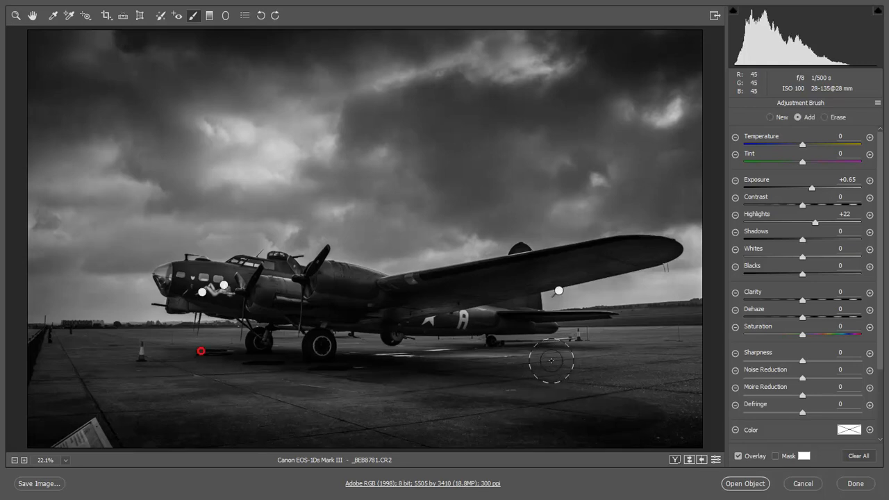
pyautogui.moveTo(416, 377)
pyautogui.mouseDown()
pyautogui.moveTo(288, 387)
pyautogui.moveTo(585, 370)
pyautogui.mouseUp()
pyautogui.moveTo(318, 367)
pyautogui.mouseDown()
pyautogui.moveTo(562, 357)
pyautogui.moveTo(496, 363)
pyautogui.moveTo(317, 350)
pyautogui.moveTo(585, 358)
pyautogui.moveTo(162, 367)
pyautogui.moveTo(264, 389)
pyautogui.moveTo(197, 355)
pyautogui.moveTo(477, 377)
pyautogui.moveTo(350, 368)
pyautogui.moveTo(546, 359)
pyautogui.moveTo(482, 356)
pyautogui.mouseUp()
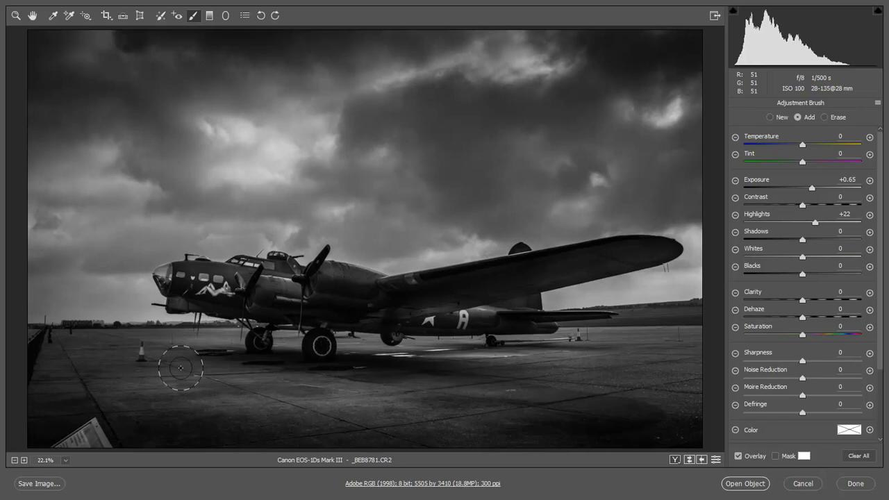
pyautogui.moveTo(302, 375)
pyautogui.mouseDown()
pyautogui.moveTo(396, 387)
pyautogui.moveTo(407, 377)
pyautogui.mouseUp()
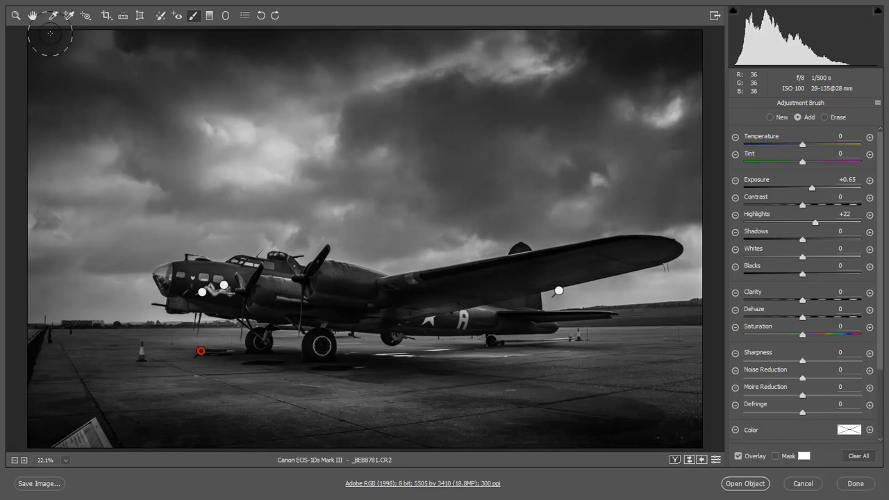
# Step: Inspect the sky and fuselage at 100% for noise and set Luminance noise reduction to 21
pyautogui.doubleClick(16, 15)
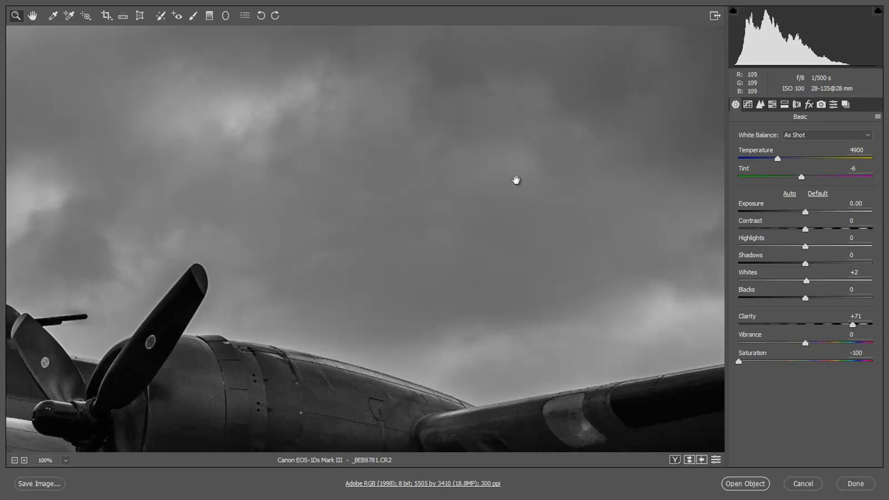
pyautogui.moveTo(514, 167); pyautogui.dragTo(361, 359)
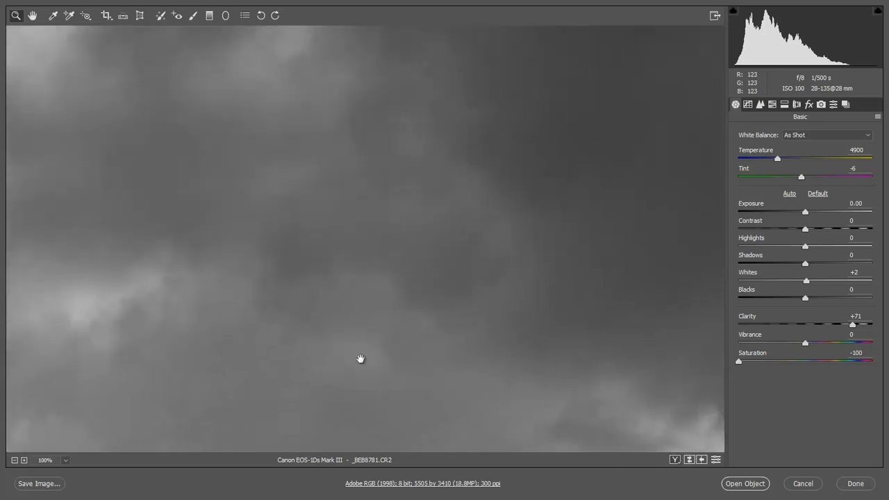
pyautogui.moveTo(387, 319); pyautogui.dragTo(391, 198)
pyautogui.moveTo(332, 363); pyautogui.dragTo(383, 35)
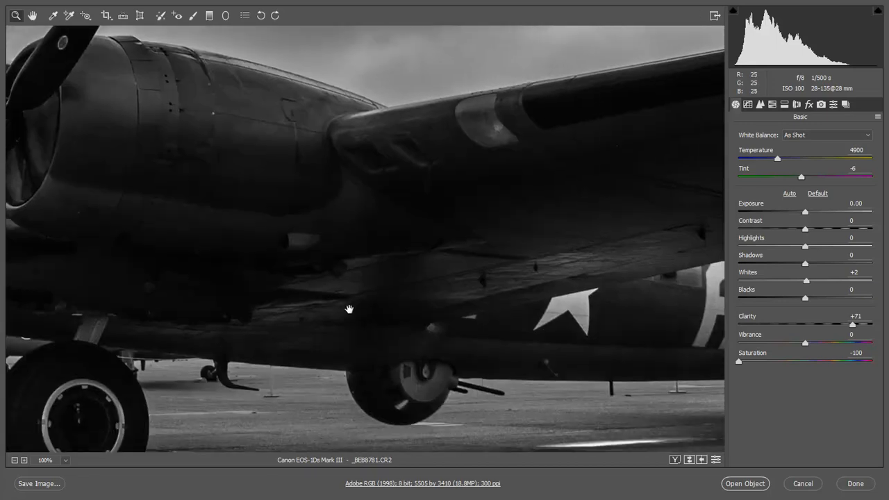
pyautogui.moveTo(349, 308); pyautogui.dragTo(424, 268)
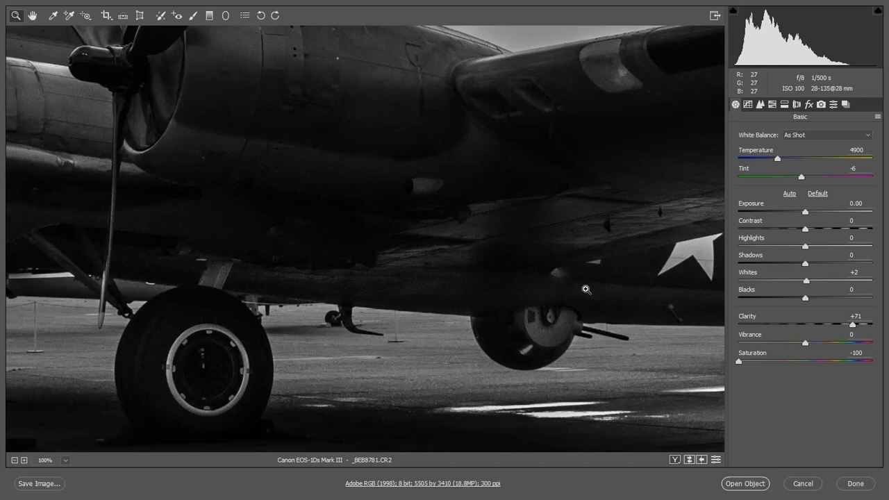
pyautogui.click(761, 105)
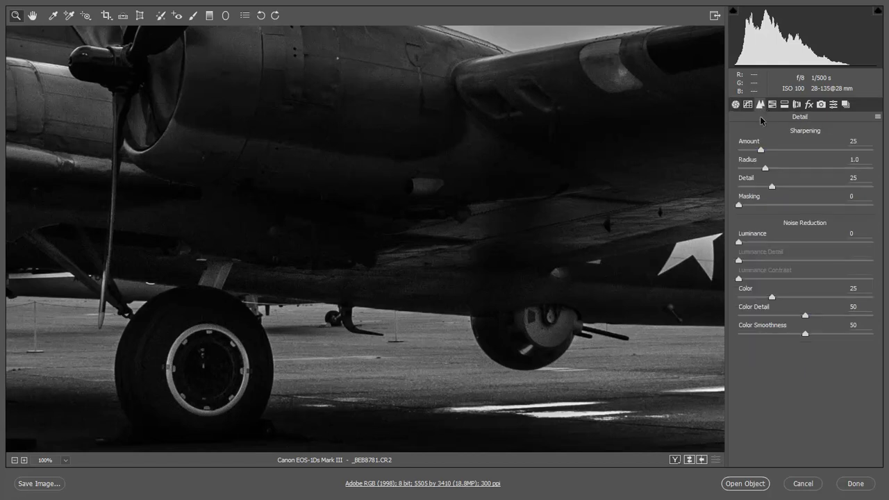
pyautogui.click(766, 241)
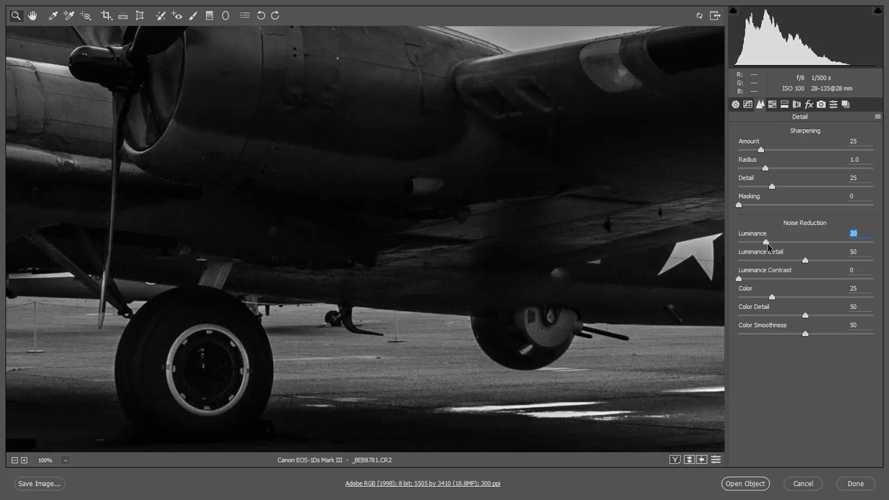
pyautogui.press('Down')
pyautogui.doubleClick(762, 244)
pyautogui.click(766, 243)
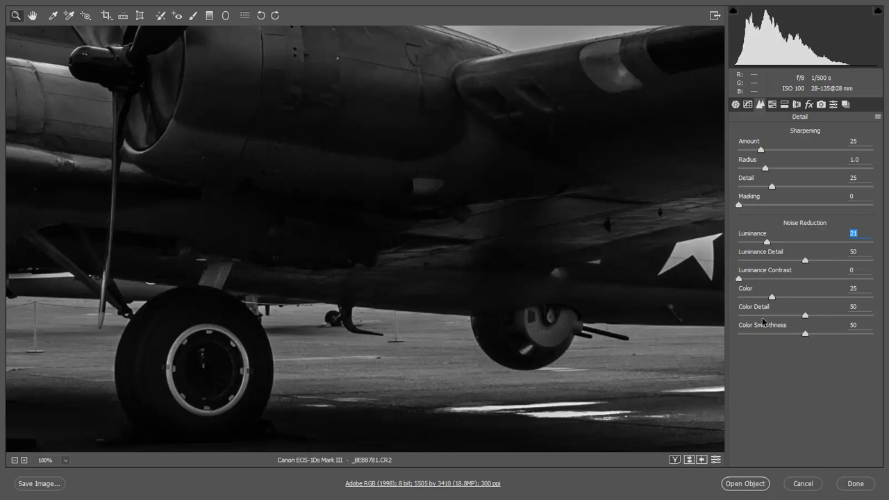
pyautogui.hotkey('ctrl', '0')
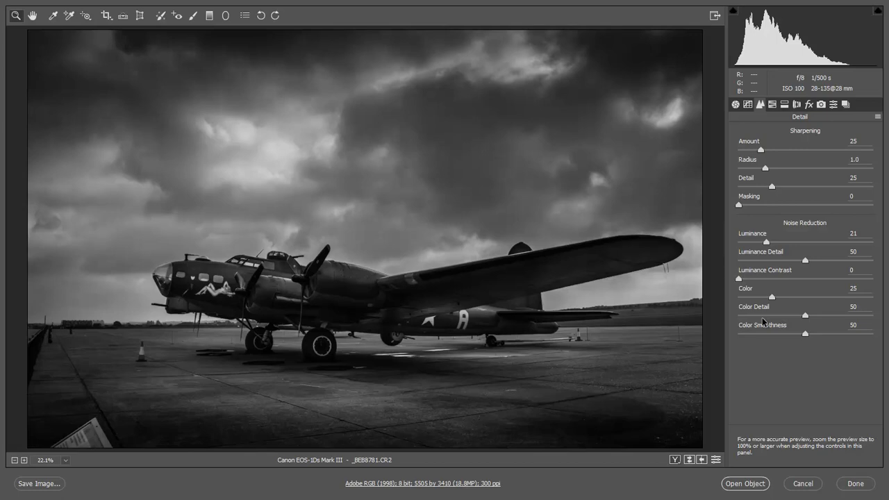
# Step: Draw a large elliptical radial filter around the bomber, centre it on the aircraft, and reset its local correction settings
pyautogui.click(225, 17)
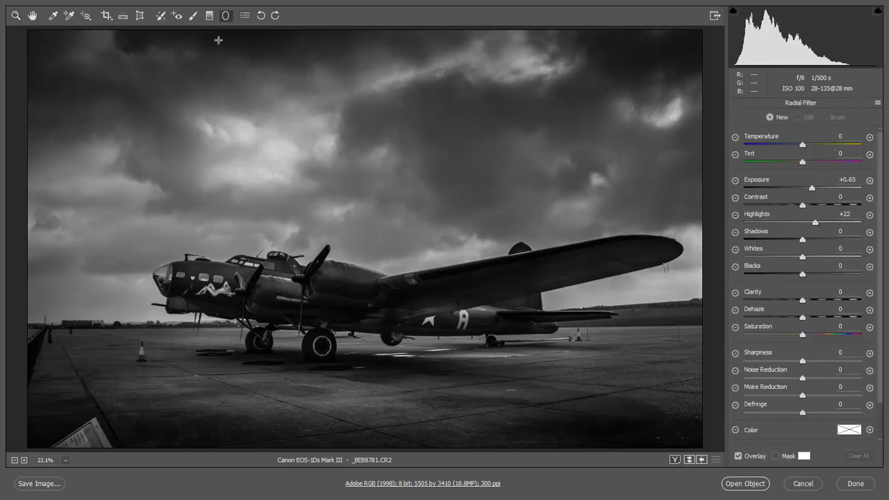
pyautogui.moveTo(337, 284); pyautogui.dragTo(584, 399)
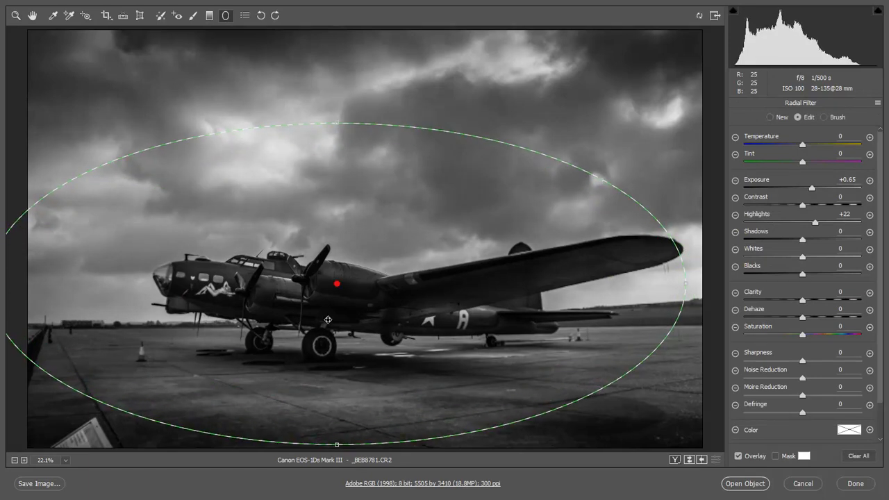
pyautogui.moveTo(340, 284); pyautogui.dragTo(368, 263)
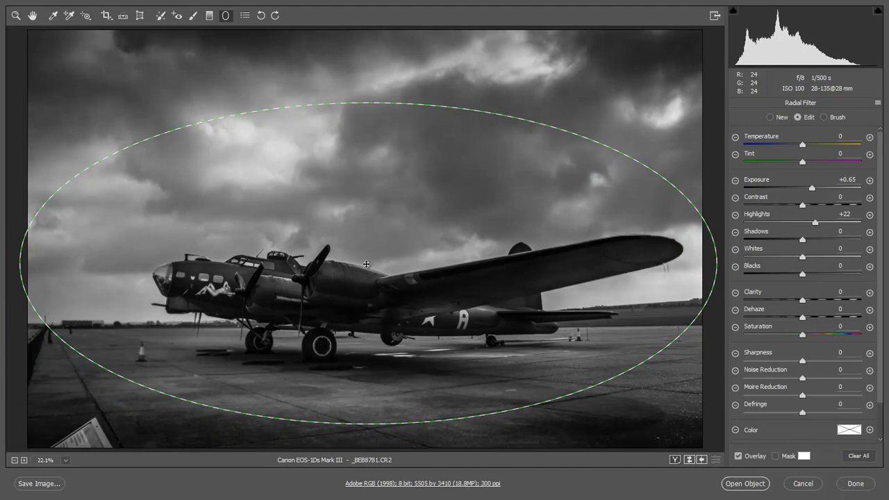
pyautogui.rightClick(484, 202)
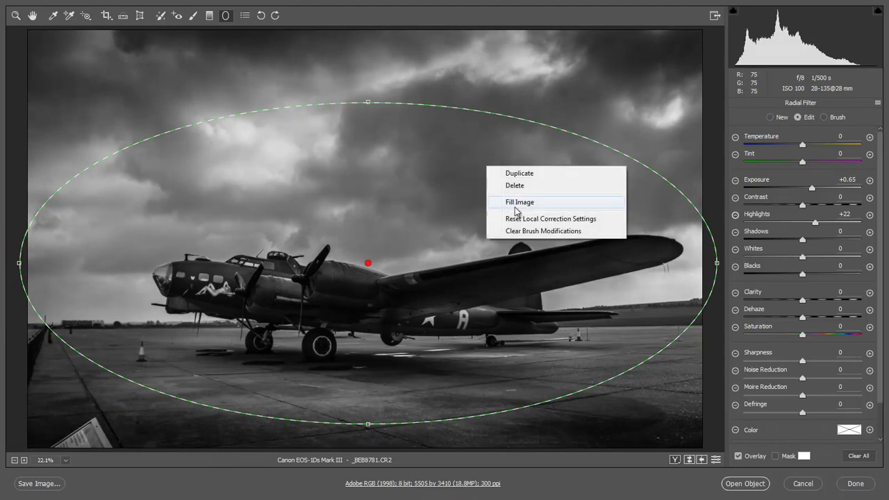
pyautogui.click(522, 219)
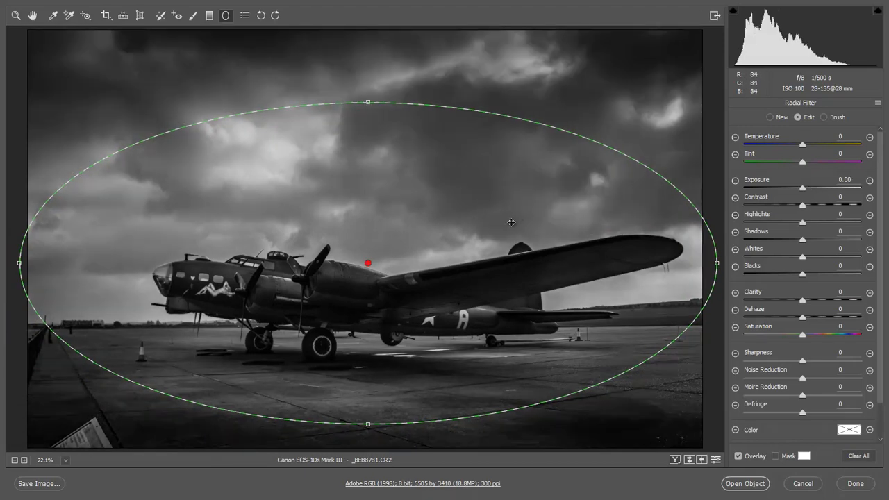
# Step: Hide the radial filter overlay and darken outside the ellipse with Feather 87 and Exposure -0.40
pyautogui.press('v')
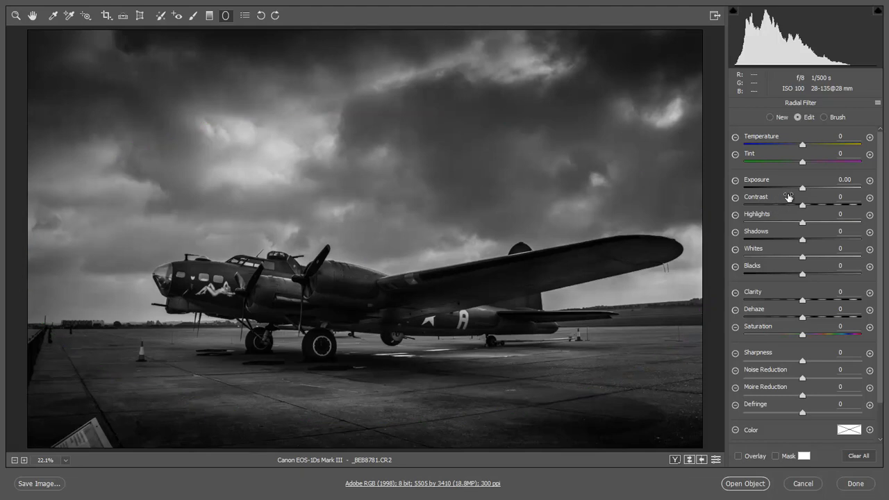
pyautogui.scroll(-2, 879, 361)
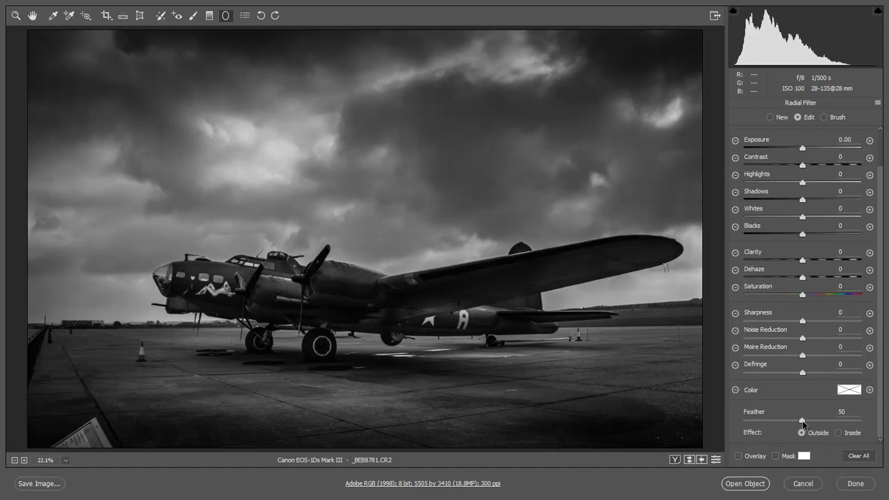
pyautogui.moveTo(827, 421); pyautogui.dragTo(846, 422)
pyautogui.moveTo(802, 151); pyautogui.dragTo(794, 150)
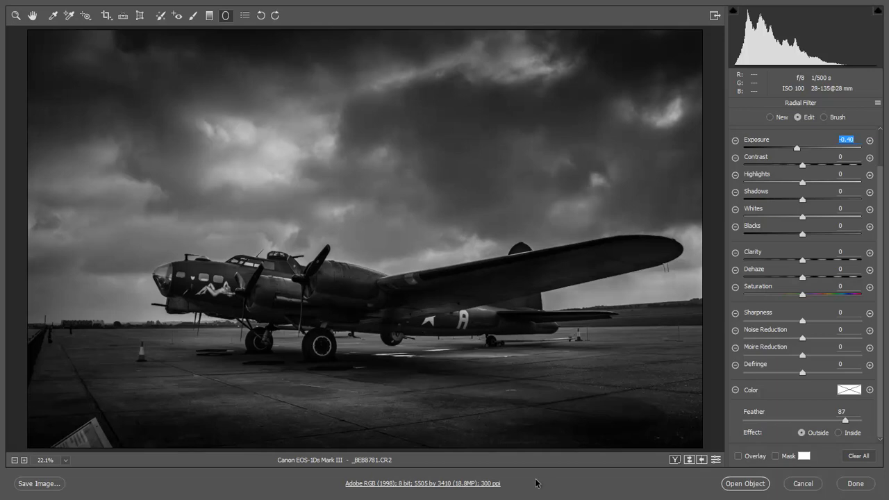
# Step: Open the developed photo in Photoshop as an object and duplicate its layer
pyautogui.click(729, 484)
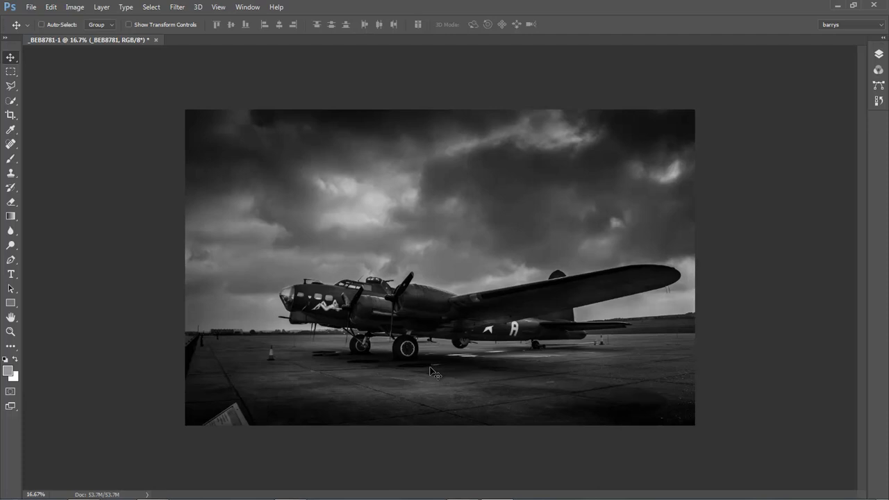
pyautogui.hotkey('ctrl', 'space')
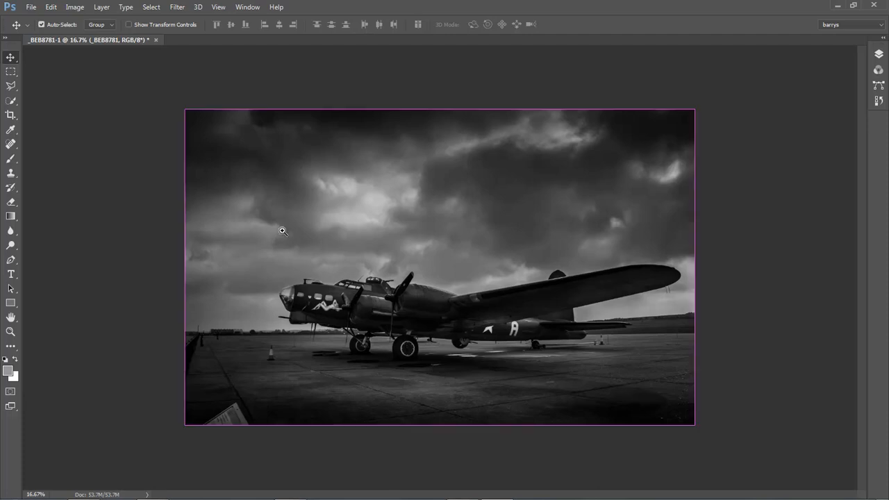
pyautogui.moveTo(273, 234); pyautogui.dragTo(588, 390)
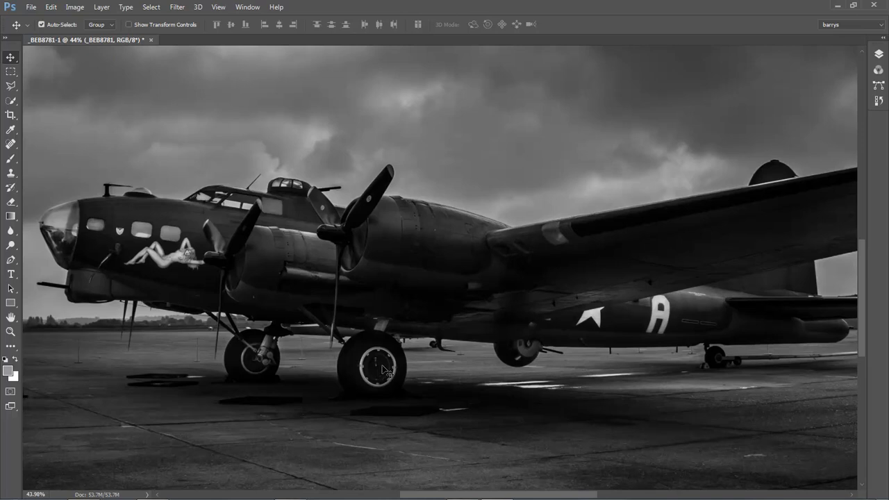
pyautogui.hotkey('ctrl', '0')
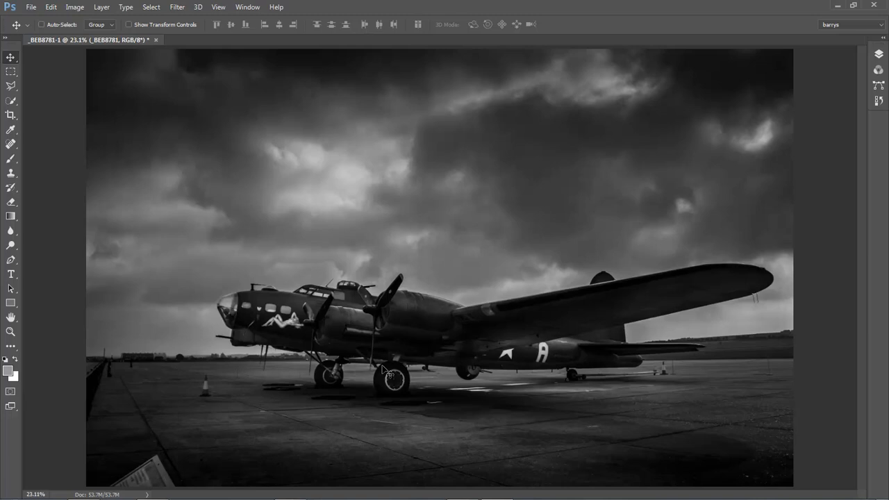
pyautogui.click(878, 56)
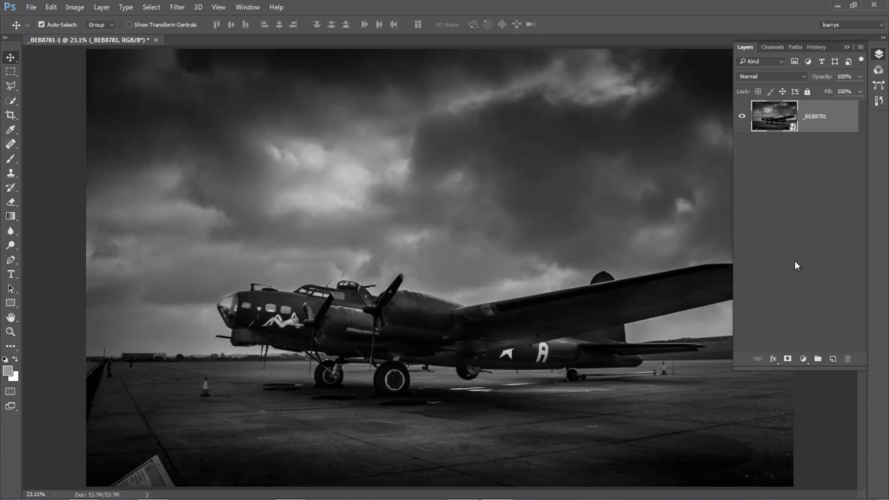
pyautogui.hotkey('ctrl', 'j')
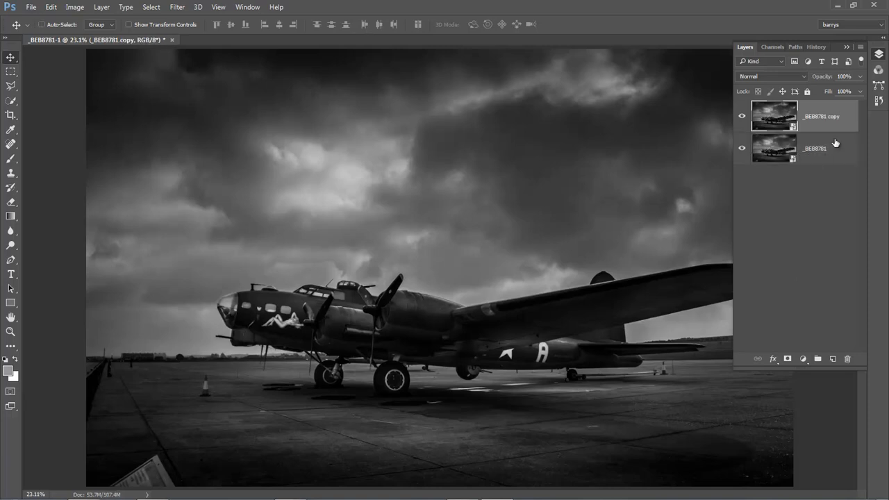
# Step: Rasterize the duplicated bomber layer
pyautogui.rightClick(825, 119)
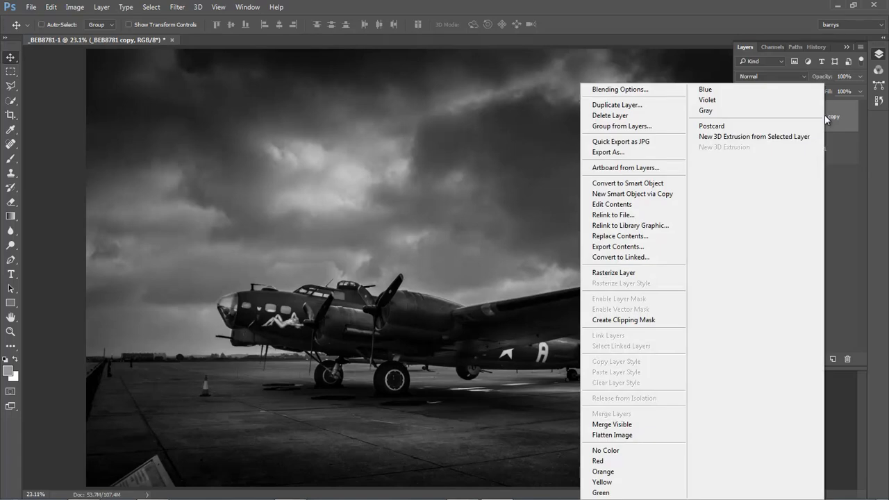
pyautogui.click(630, 274)
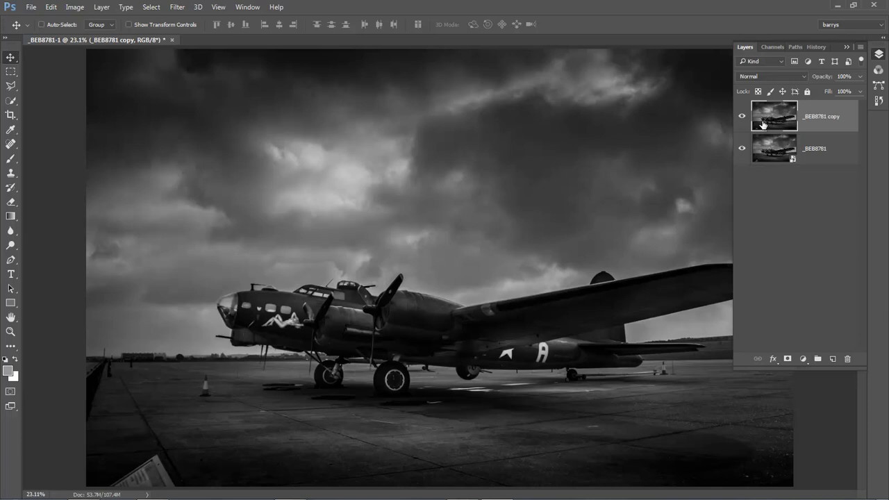
pyautogui.press('F7')
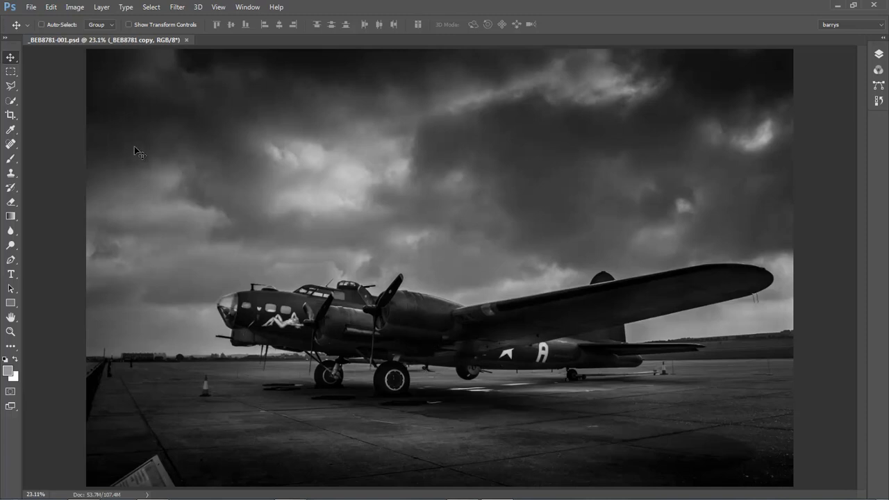
# Step: Outline the sign board in the photo's lower-left corner with the Polygonal Lasso on the copied layer
pyautogui.click(12, 88)
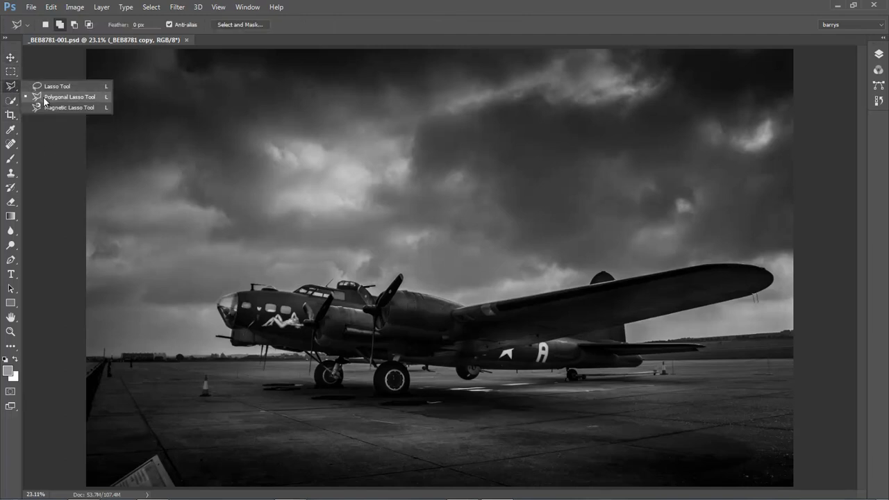
pyautogui.click(44, 97)
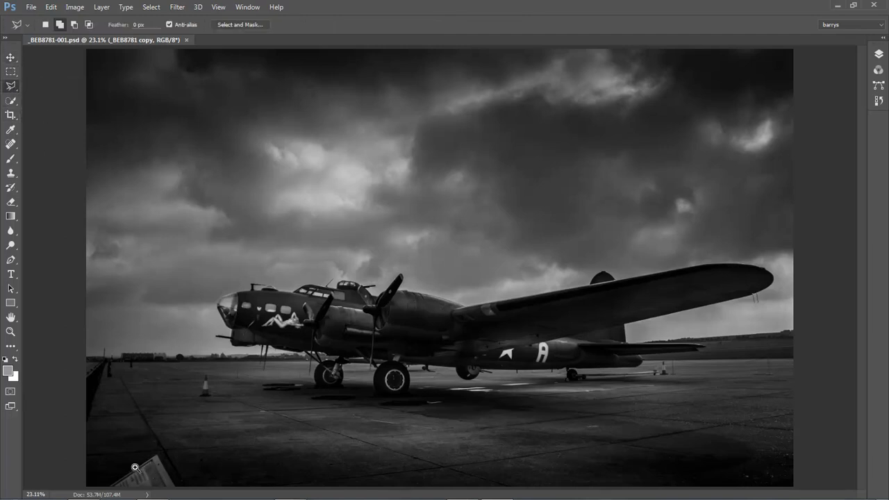
pyautogui.hotkey('ctrl', '+')
pyautogui.hotkey('ctrl', '+')
pyautogui.moveTo(178, 405); pyautogui.dragTo(212, 303)
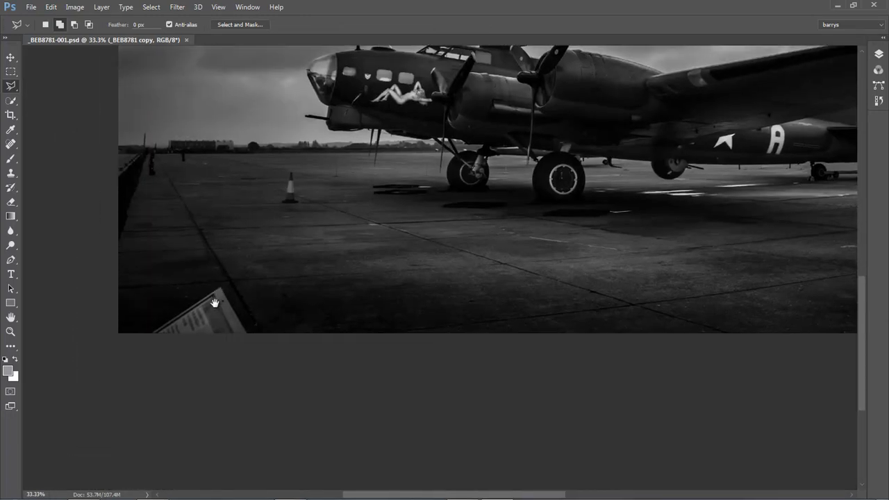
pyautogui.click(142, 333)
pyautogui.click(879, 55)
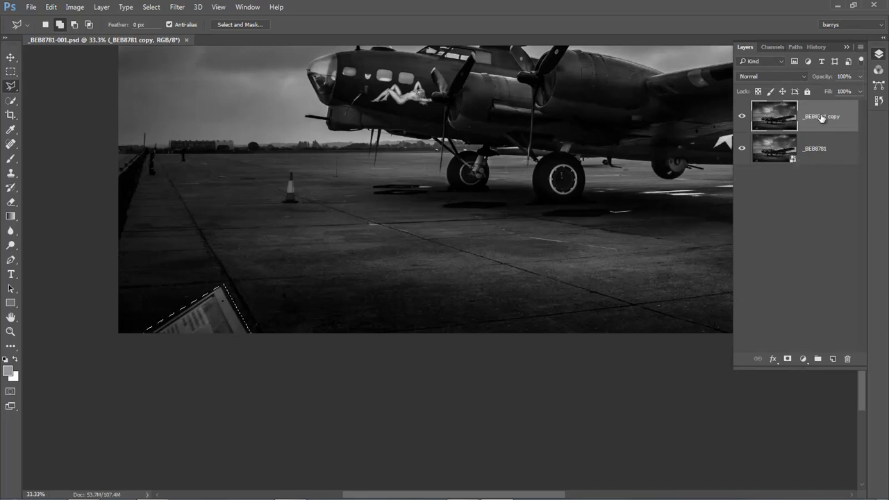
pyautogui.click(762, 25)
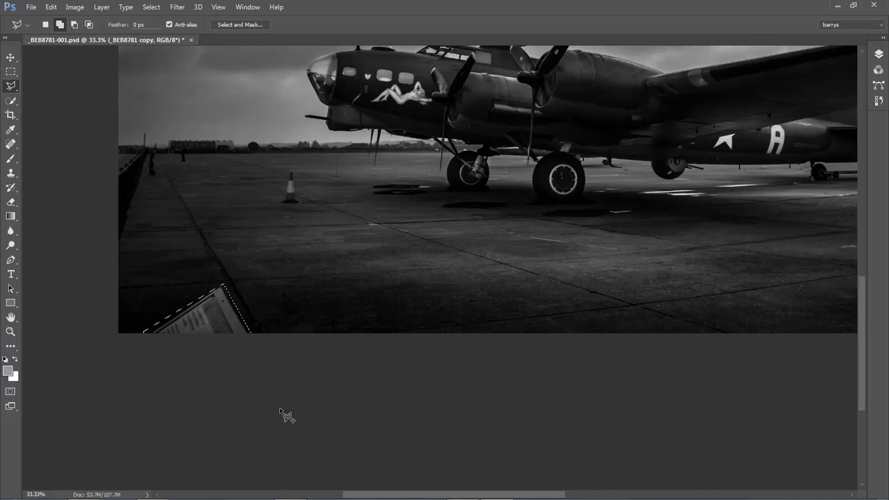
# Step: Hide the original layer and replace the selected sign board with a Content-Aware fill in Normal mode at 100% opacity
pyautogui.click(878, 56)
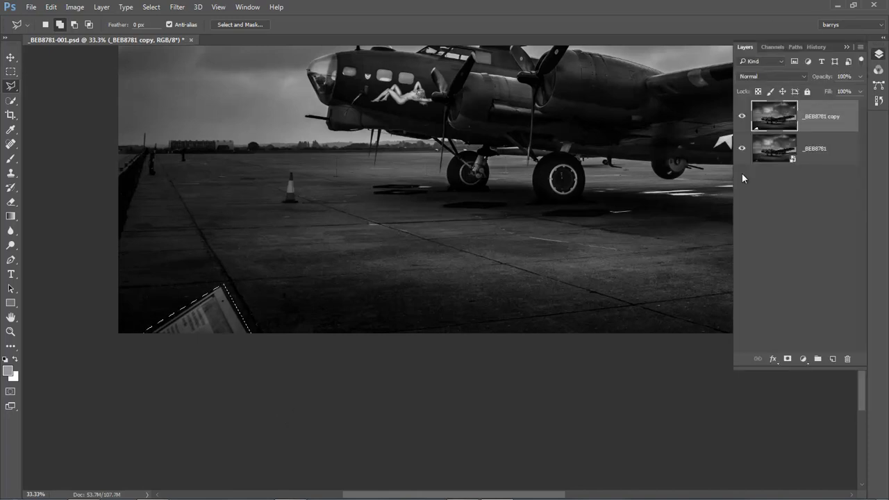
pyautogui.click(740, 149)
pyautogui.click(50, 8)
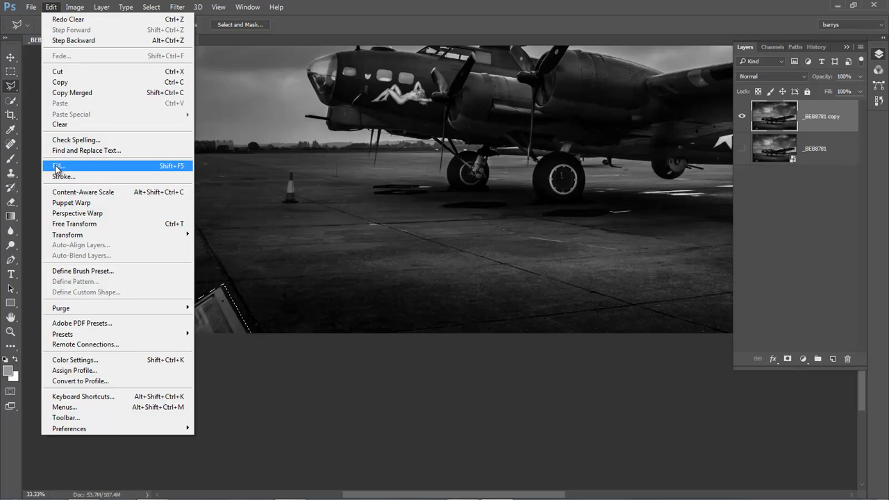
pyautogui.click(59, 165)
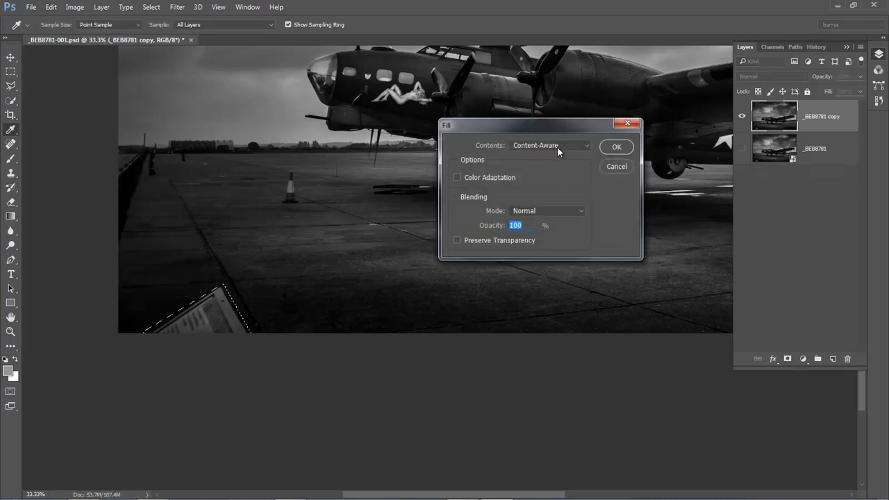
pyautogui.click(616, 146)
pyautogui.press('l')
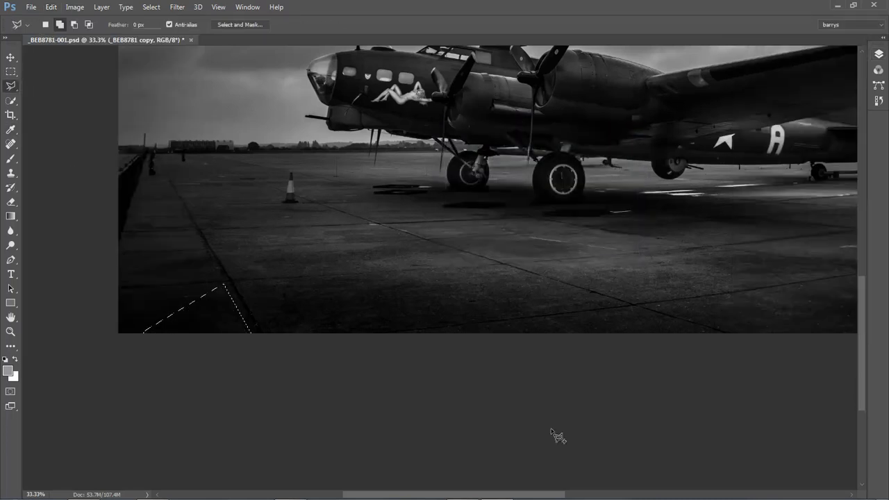
pyautogui.hotkey('ctrl', 'd')
# Step: Outline the traffic cone on the tarmac in front of the bomber's nose with the Polygonal Lasso
pyautogui.rightClick(18, 89)
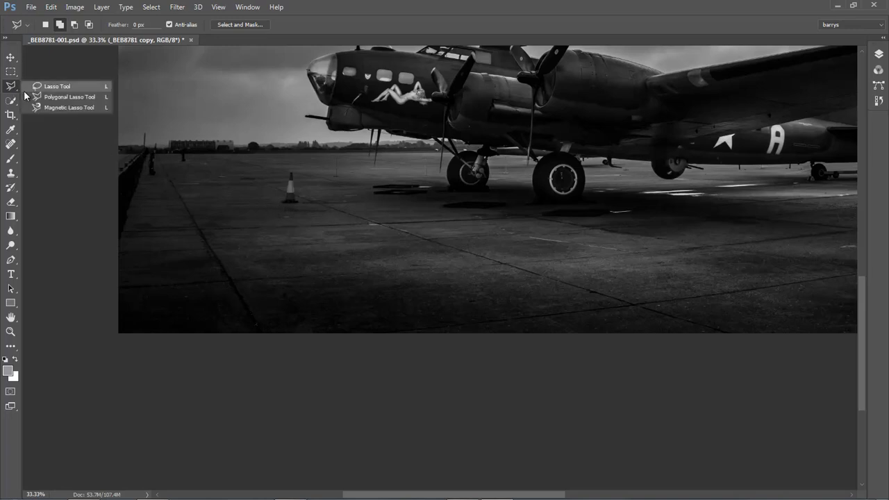
pyautogui.click(43, 100)
pyautogui.scroll(3, 300, 198)
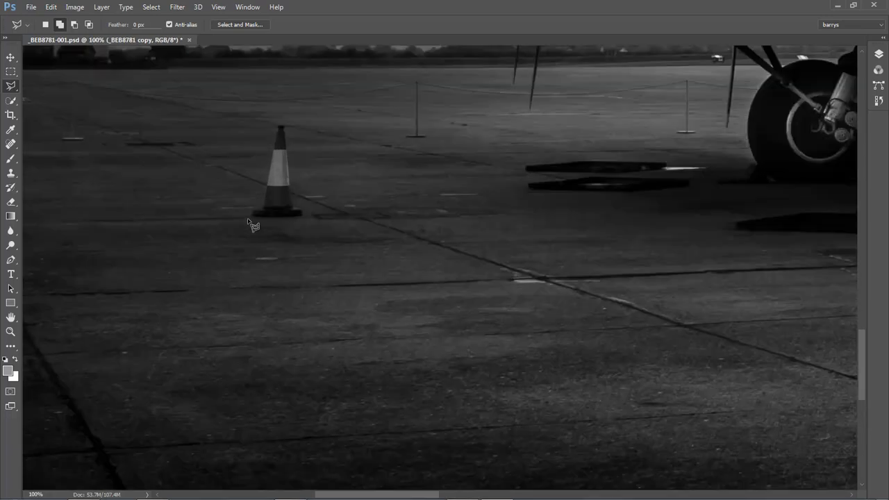
pyautogui.click(246, 220)
pyautogui.click(299, 198)
pyautogui.click(287, 120)
pyautogui.click(277, 119)
pyautogui.click(261, 200)
pyautogui.click(243, 204)
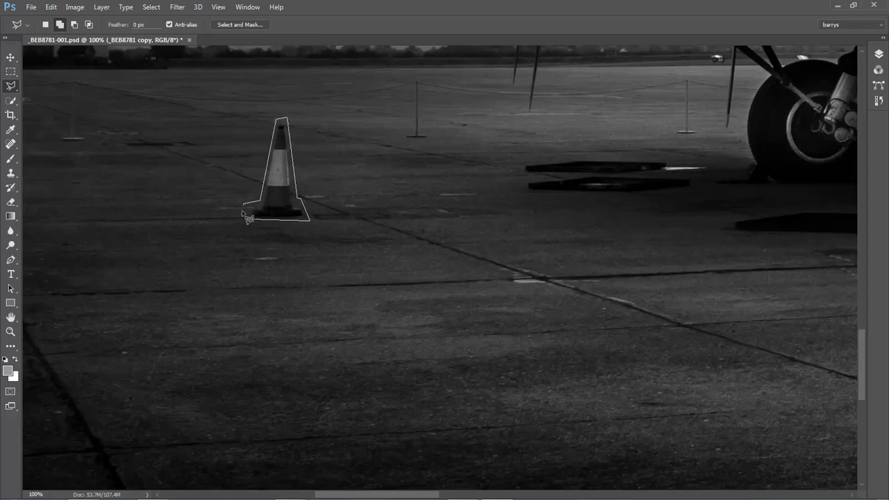
pyautogui.click(247, 220)
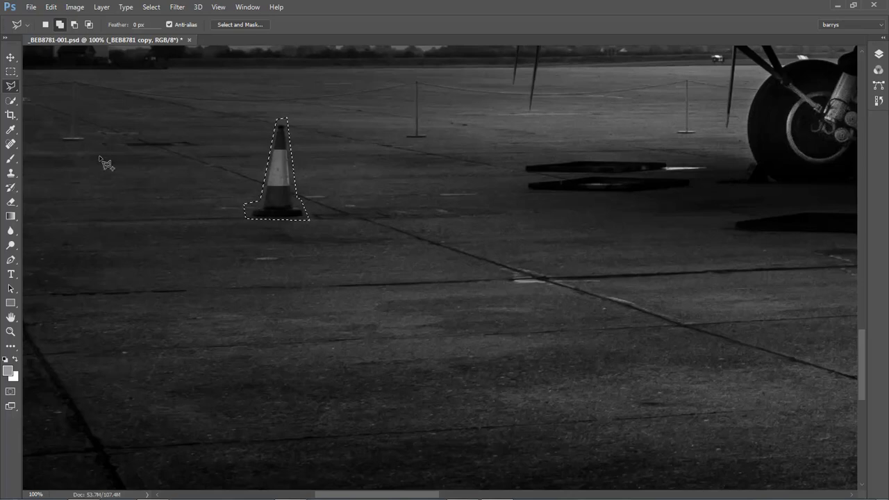
# Step: Remove the selected cone near the nose with a Content-Aware fill at 100% opacity and clear the selection
pyautogui.click(50, 7)
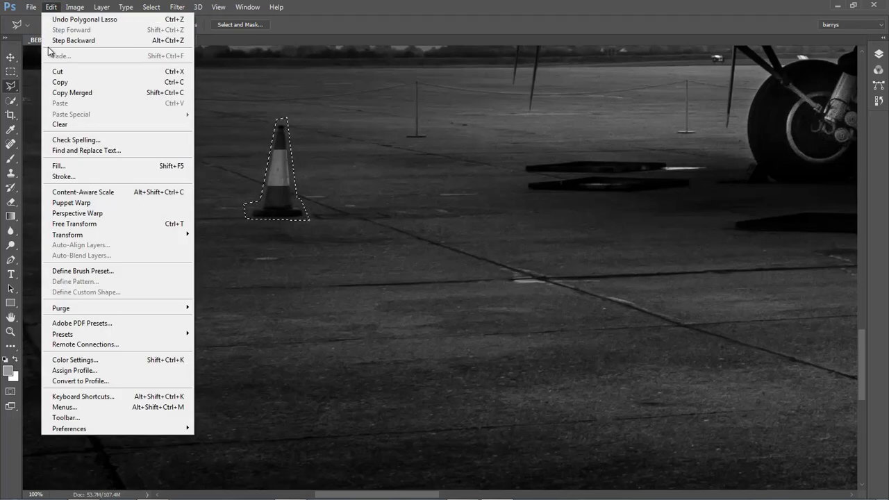
pyautogui.click(59, 170)
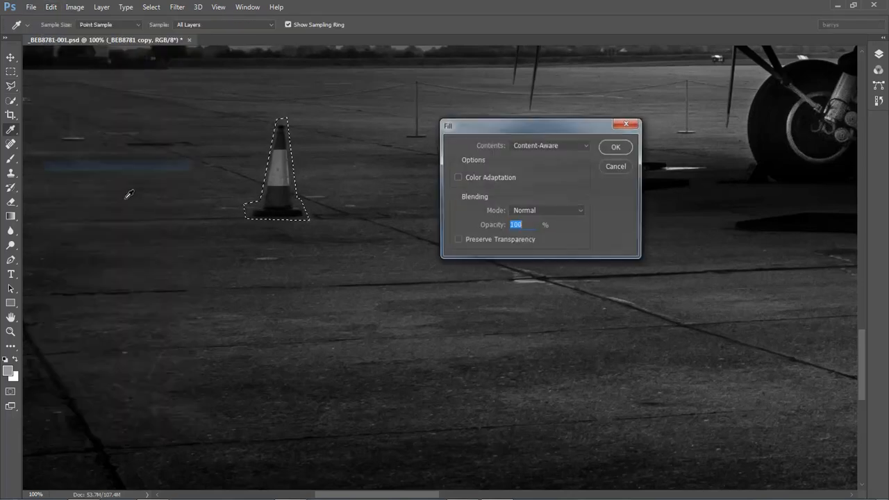
pyautogui.click(616, 148)
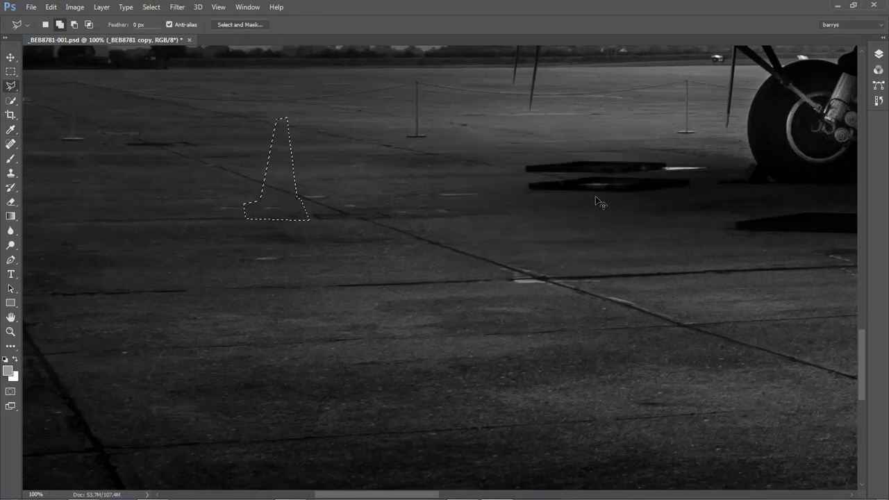
pyautogui.hotkey('ctrl', 'd')
# Step: Outline the distant traffic cone behind the tail, between the tow bar and the rope post, with the Polygonal Lasso
pyautogui.hotkey('ctrl', '0')
pyautogui.hotkey('ctrl', 'space')
pyautogui.moveTo(647, 349); pyautogui.dragTo(668, 375)
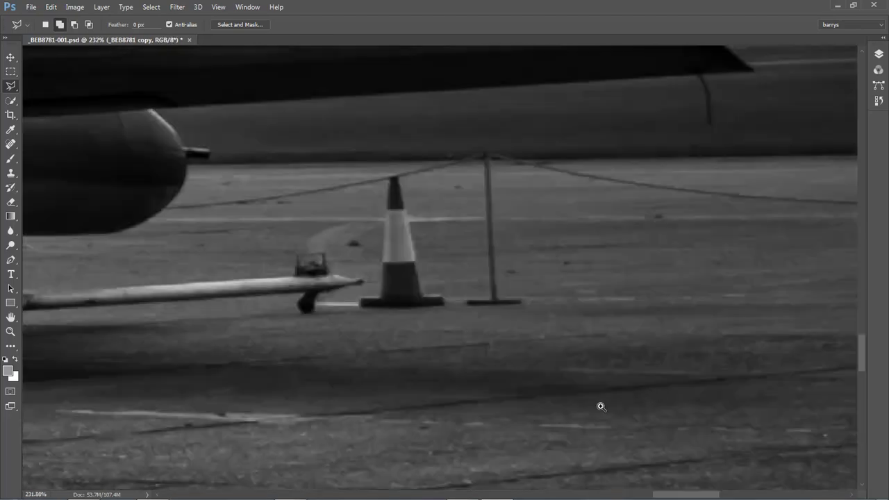
pyautogui.click(386, 220)
pyautogui.click(380, 257)
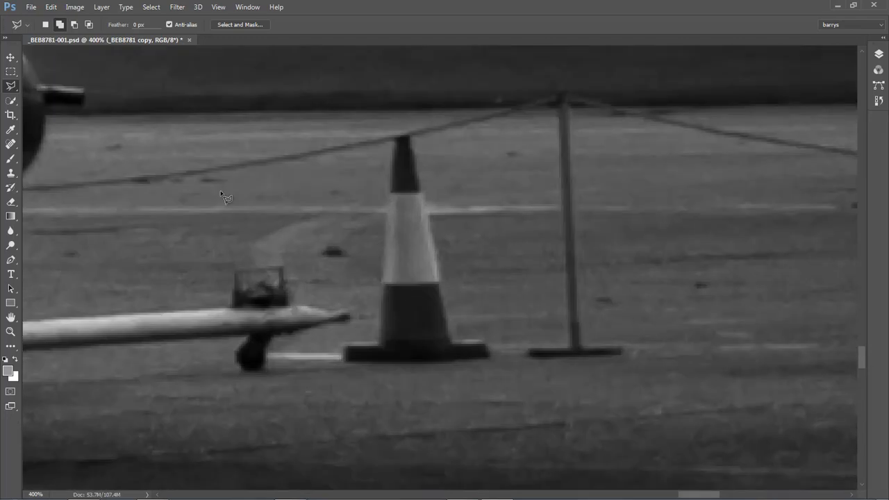
pyautogui.rightClick(13, 86)
pyautogui.click(41, 96)
pyautogui.click(339, 366)
pyautogui.click(498, 362)
pyautogui.click(493, 332)
pyautogui.click(457, 331)
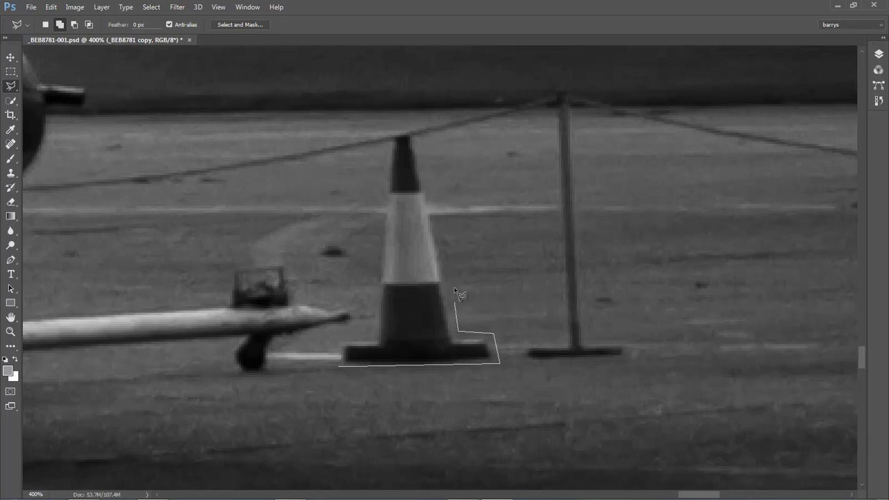
pyautogui.click(418, 133)
pyautogui.click(386, 138)
pyautogui.click(372, 325)
pyautogui.click(336, 338)
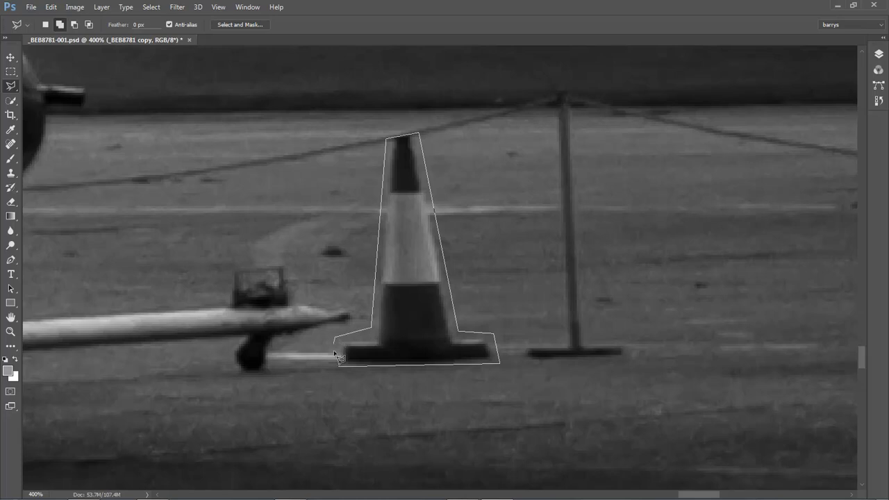
pyautogui.click(338, 367)
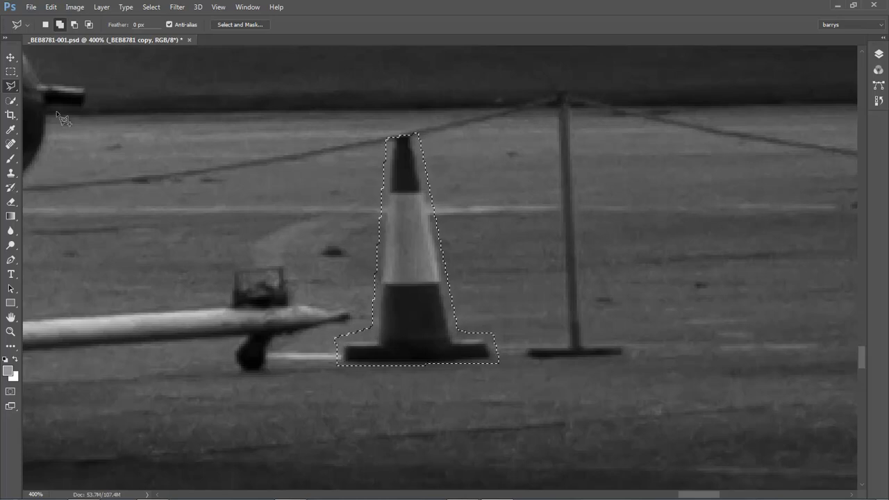
# Step: Remove the selected cone beside the tow bar with a Content-Aware fill and clear the selection
pyautogui.click(52, 9)
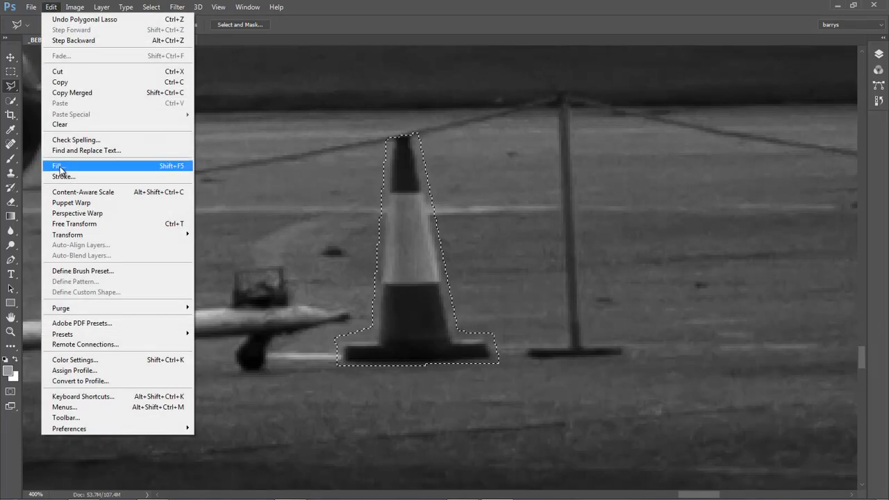
pyautogui.click(62, 164)
pyautogui.click(616, 147)
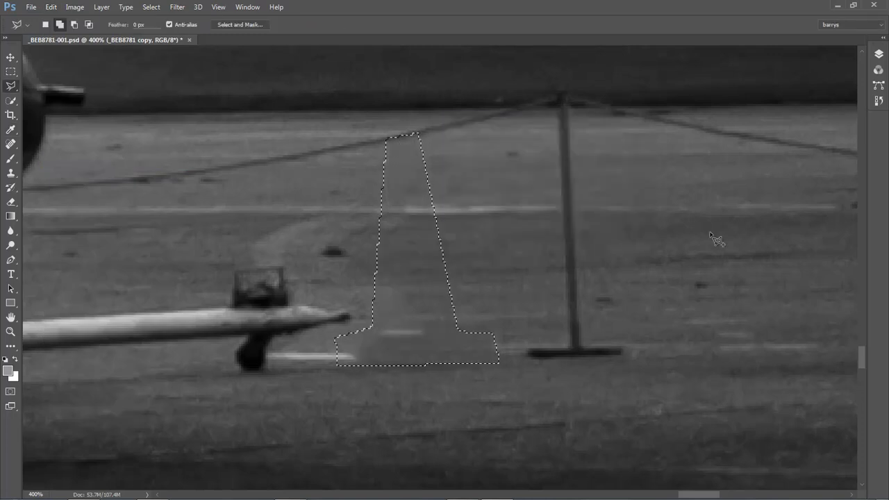
pyautogui.hotkey('ctrl', 'd')
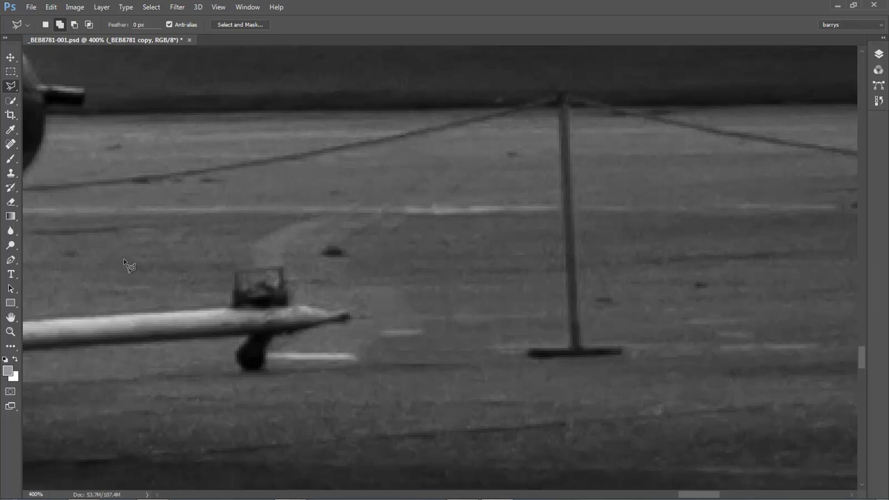
# Step: Paint out the leftover white line fragments and dark streak beside the tow bar wheel with the Content-Aware Spot Healing Brush
pyautogui.moveTo(10, 144); pyautogui.dragTo(43, 144)
pyautogui.moveTo(350, 358); pyautogui.dragTo(264, 359)
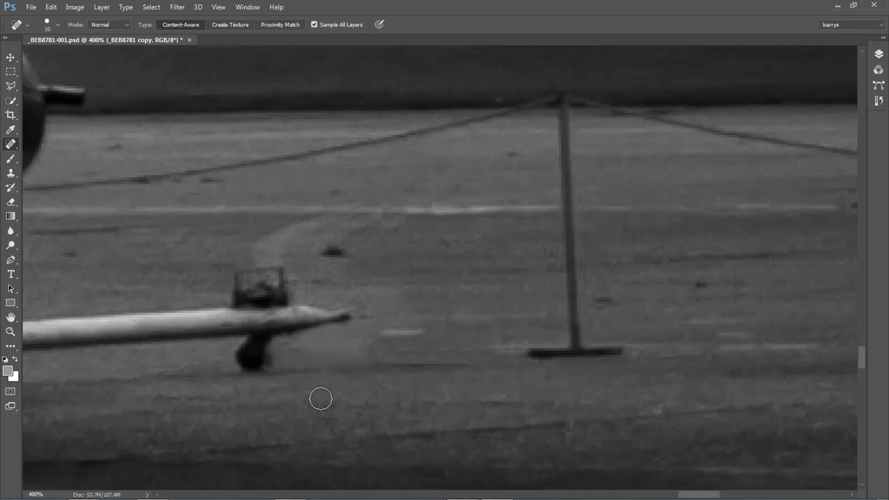
pyautogui.moveTo(393, 333); pyautogui.dragTo(425, 334)
pyautogui.moveTo(424, 364); pyautogui.dragTo(389, 366)
# Step: Sample clean tarmac with the Healing Brush and paint over the dark spot above the tow bar's tip
pyautogui.rightClick(15, 147)
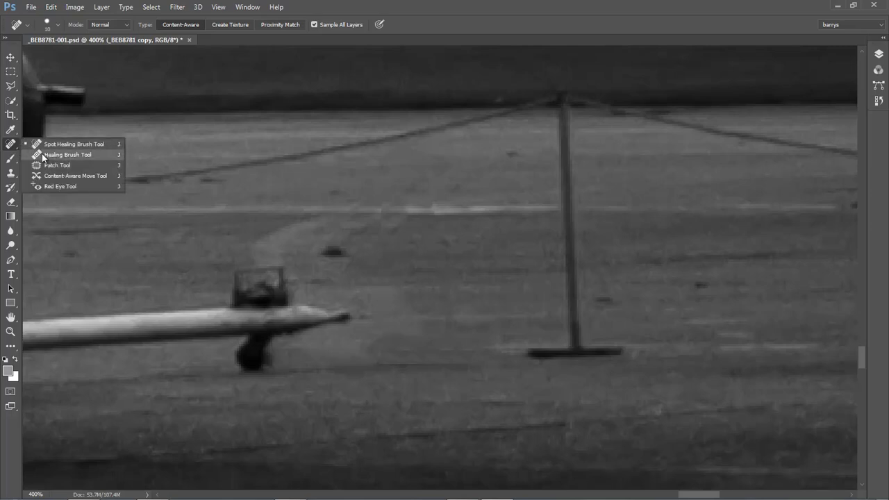
pyautogui.click(42, 154)
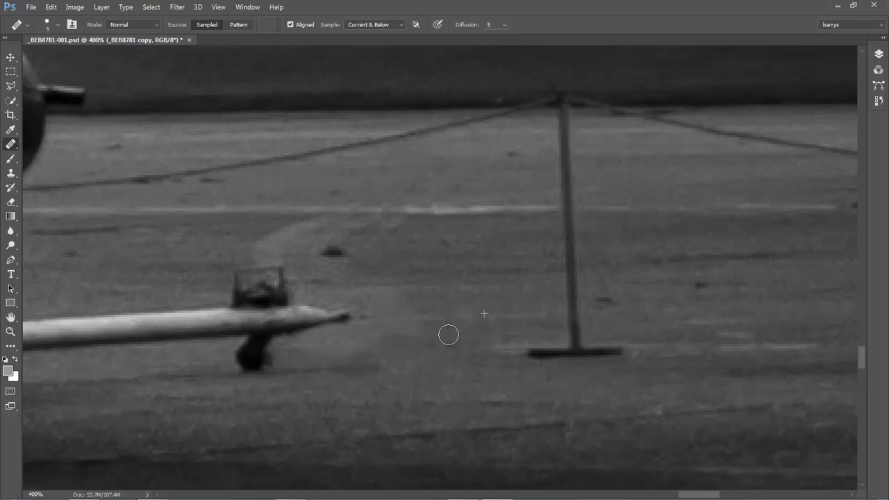
pyautogui.keyDown('alt'); pyautogui.click(367, 255); pyautogui.keyUp('alt')
pyautogui.click(338, 252)
pyautogui.hotkey('ctrl', '0')
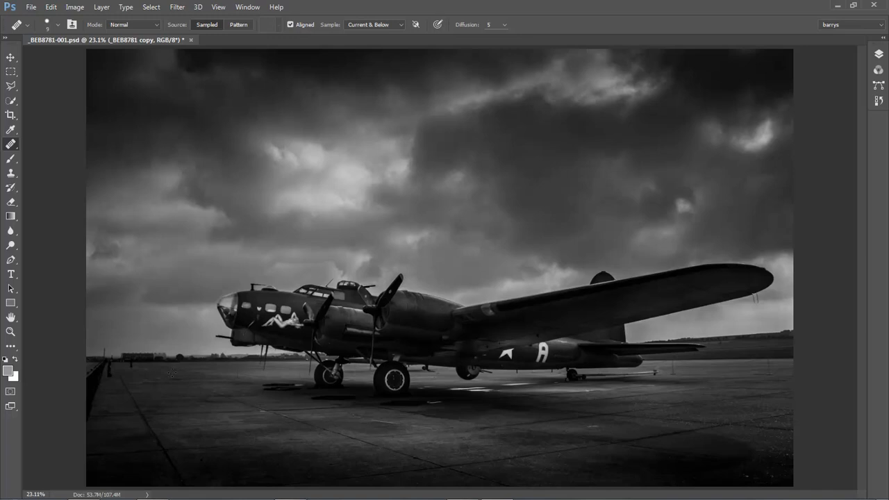
# Step: Outline the dark fence along the tarmac's far left edge with the Polygonal Lasso, down to the image border
pyautogui.moveTo(66, 327); pyautogui.dragTo(171, 432)
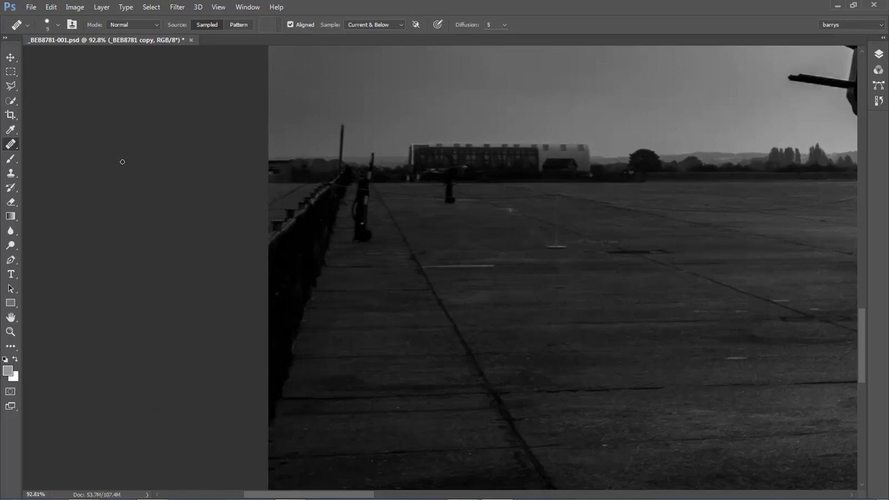
pyautogui.click(11, 86)
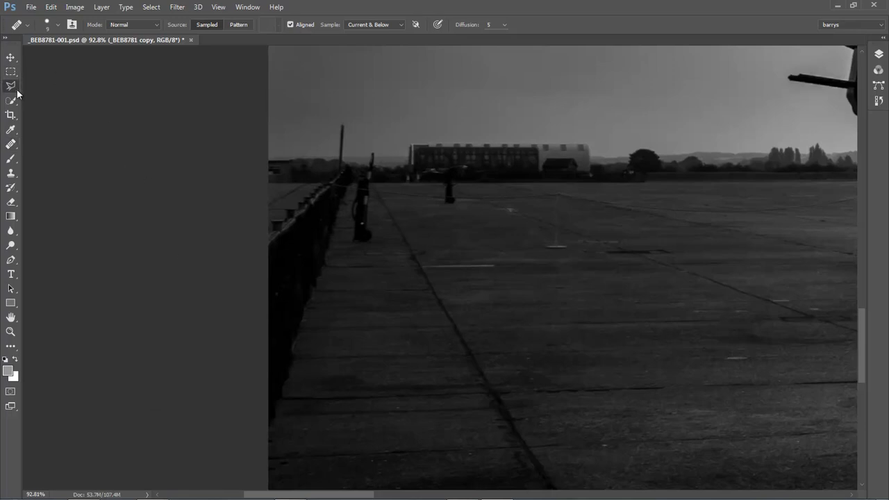
pyautogui.click(42, 97)
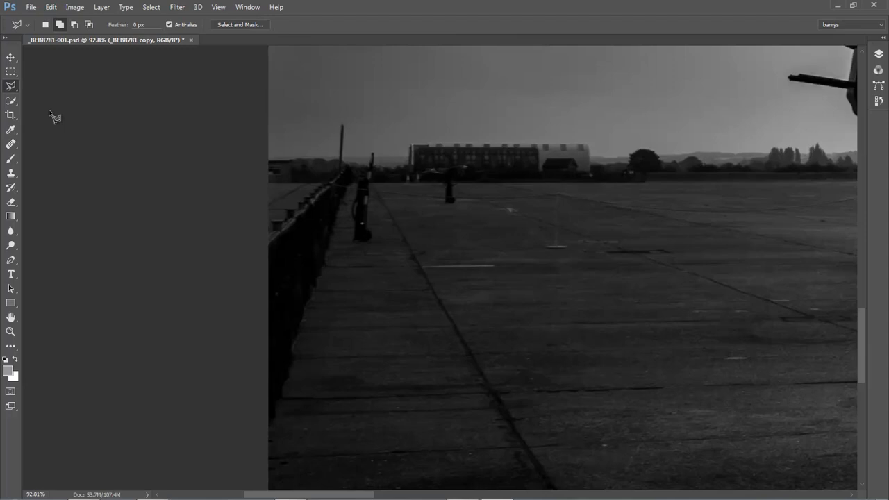
pyautogui.click(266, 180)
pyautogui.click(266, 457)
pyautogui.click(239, 456)
pyautogui.click(267, 183)
# Step: Remove the selected fence with a Content-Aware fill and clear the selection
pyautogui.click(50, 6)
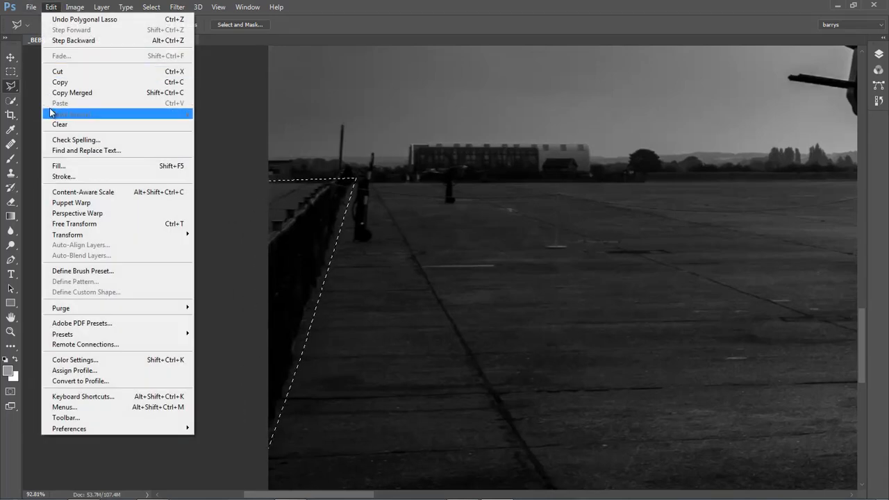
pyautogui.click(59, 167)
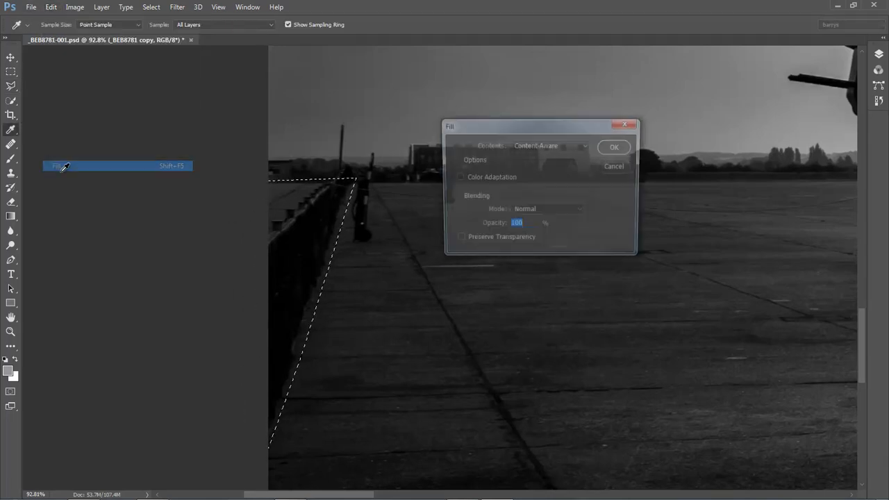
pyautogui.click(619, 147)
pyautogui.hotkey('ctrl', 'd')
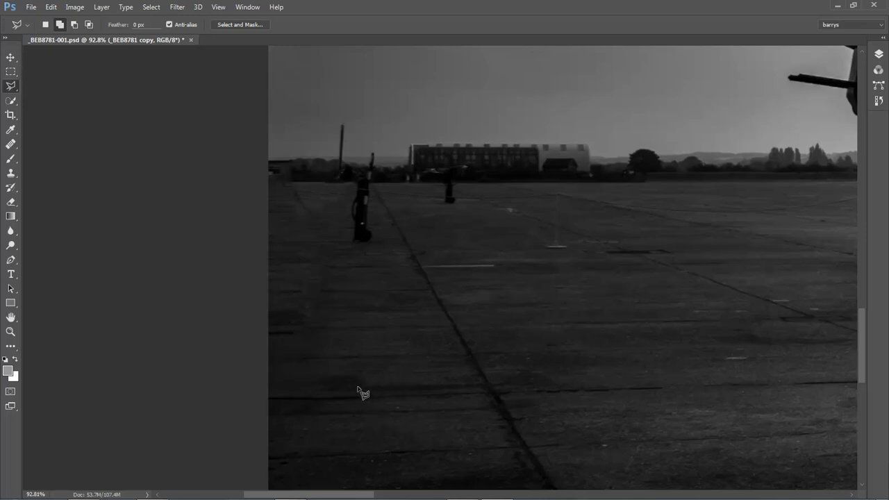
# Step: Clone clean tarmac over the leftover dark streaks where the fence stood, using an enlarged Clone Stamp brush
pyautogui.click(10, 173)
pyautogui.click(37, 174)
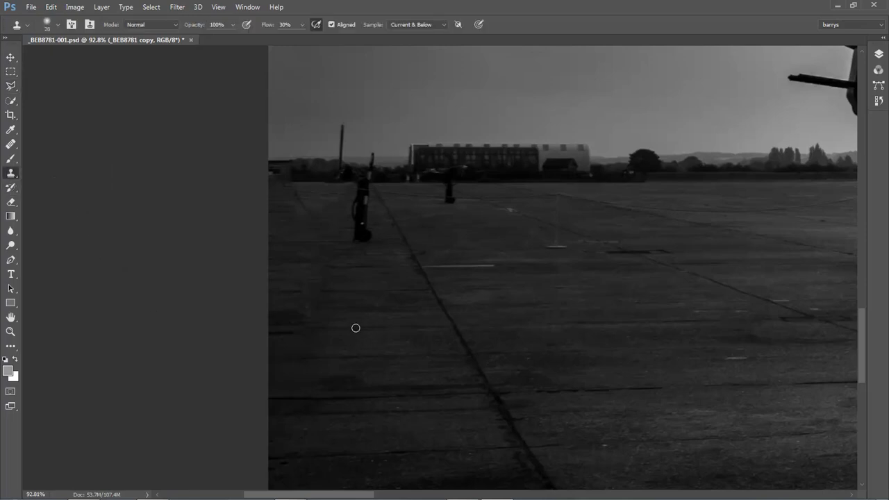
pyautogui.press(']')
pyautogui.press(']')
pyautogui.press(']')
pyautogui.keyDown('alt'); pyautogui.click(365, 266); pyautogui.keyUp('alt')
pyautogui.moveTo(326, 267); pyautogui.dragTo(276, 263)
pyautogui.keyDown('alt'); pyautogui.click(317, 329); pyautogui.keyUp('alt')
pyautogui.click(292, 332)
pyautogui.moveTo(292, 332); pyautogui.dragTo(273, 334)
pyautogui.click(300, 333)
# Step: Heal the small blemish on the tarmac beside the dark post with the Content-Aware Spot Healing Brush
pyautogui.click(12, 146)
pyautogui.click(41, 144)
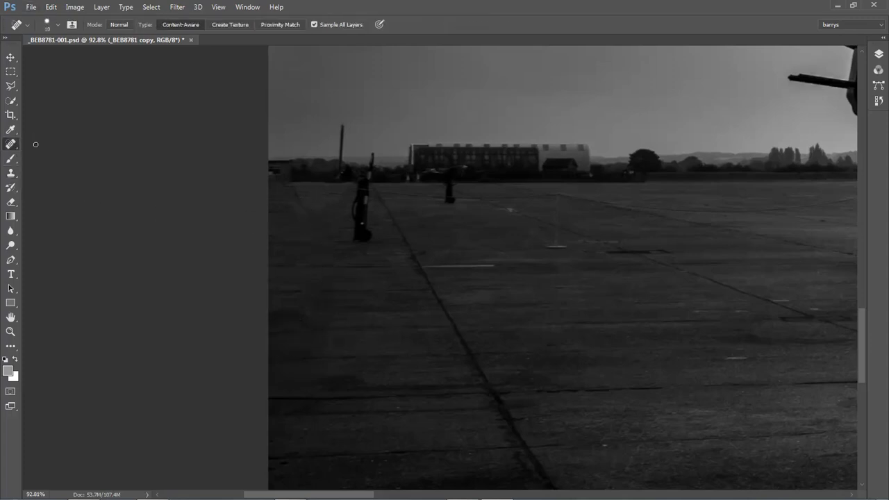
pyautogui.moveTo(312, 216)
pyautogui.mouseDown()
pyautogui.moveTo(306, 238)
pyautogui.moveTo(312, 217)
pyautogui.mouseUp()
pyautogui.hotkey('ctrl', '0')
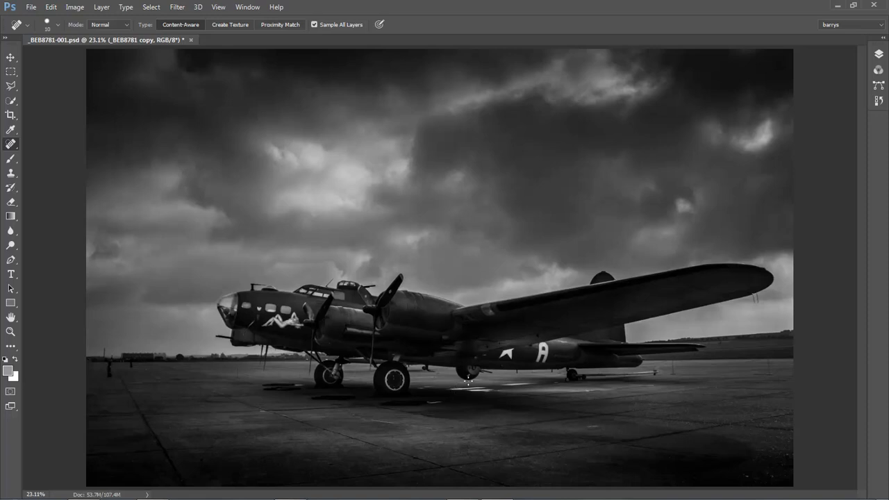
# Step: Turn the original _BEB8781 layer's visibility back on and flatten the image
pyautogui.click(877, 55)
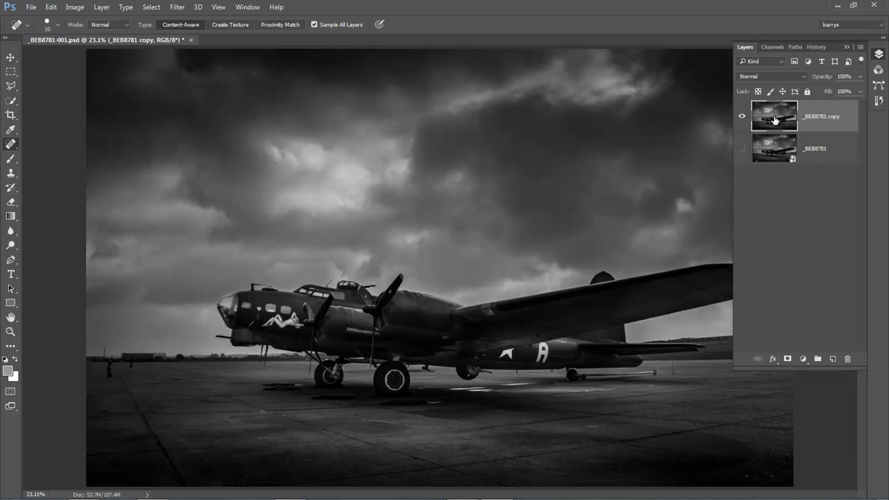
pyautogui.click(741, 149)
pyautogui.click(861, 48)
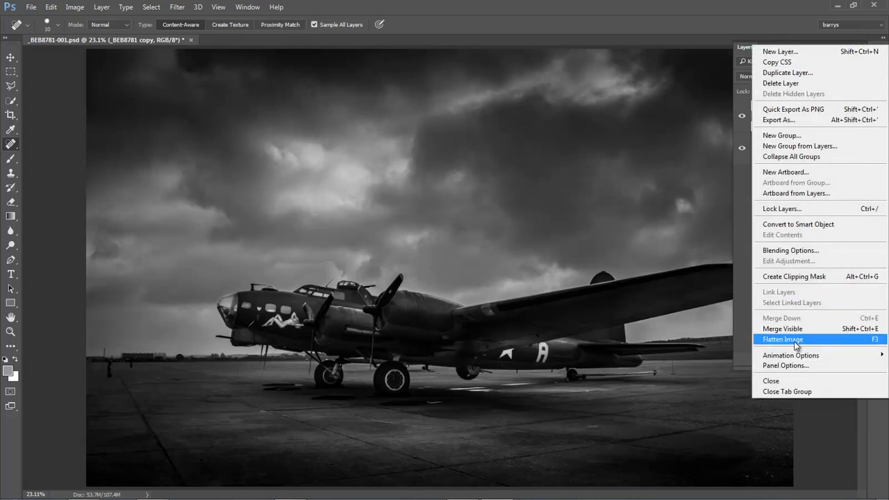
pyautogui.click(795, 341)
pyautogui.click(623, 26)
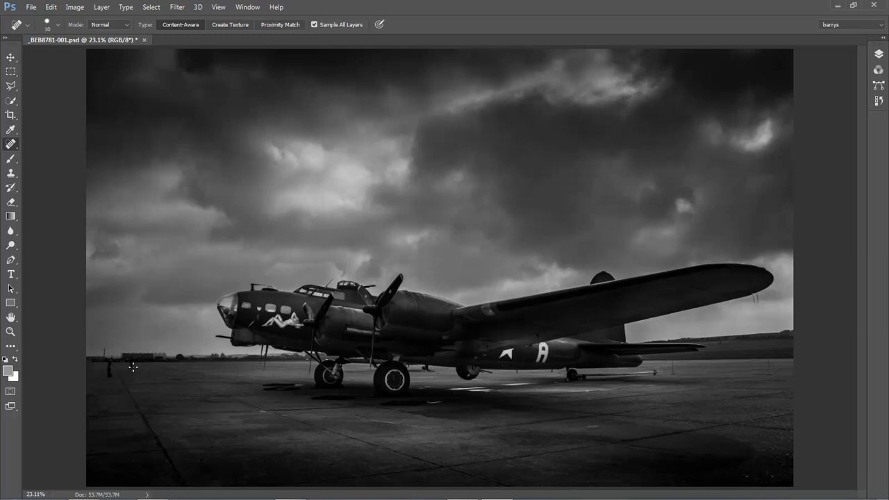
# Step: Choose the Burn tool and duplicate the flattened Background layer
pyautogui.click(10, 245)
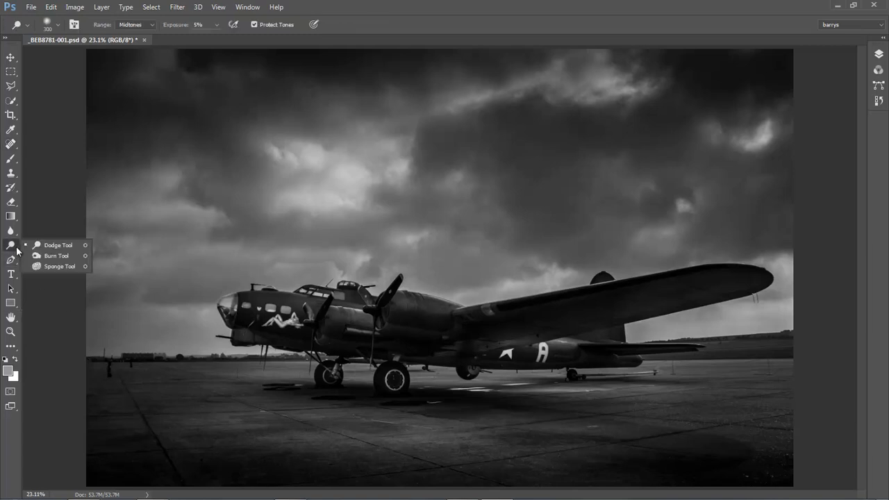
pyautogui.click(36, 256)
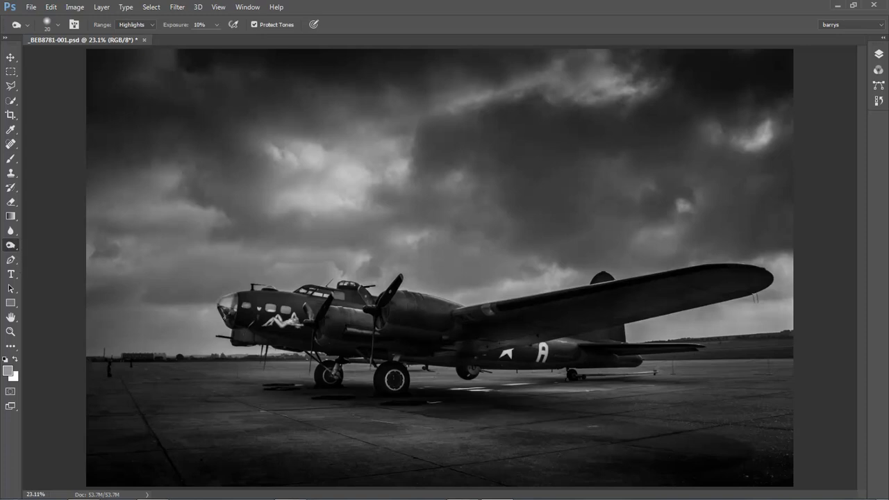
pyautogui.click(879, 54)
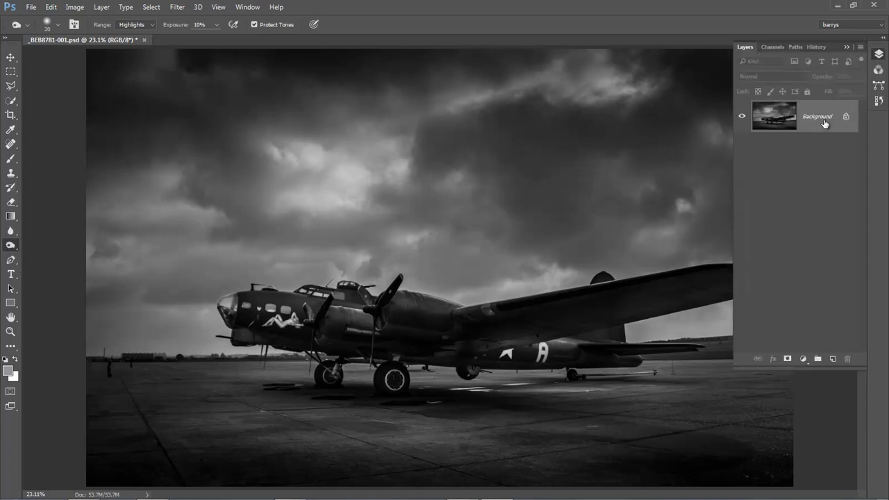
pyautogui.hotkey('ctrl', 'j')
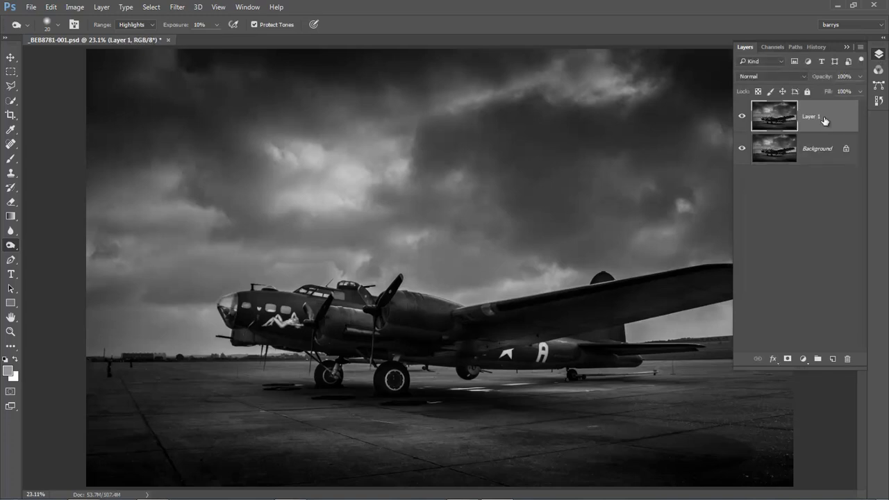
pyautogui.click(745, 20)
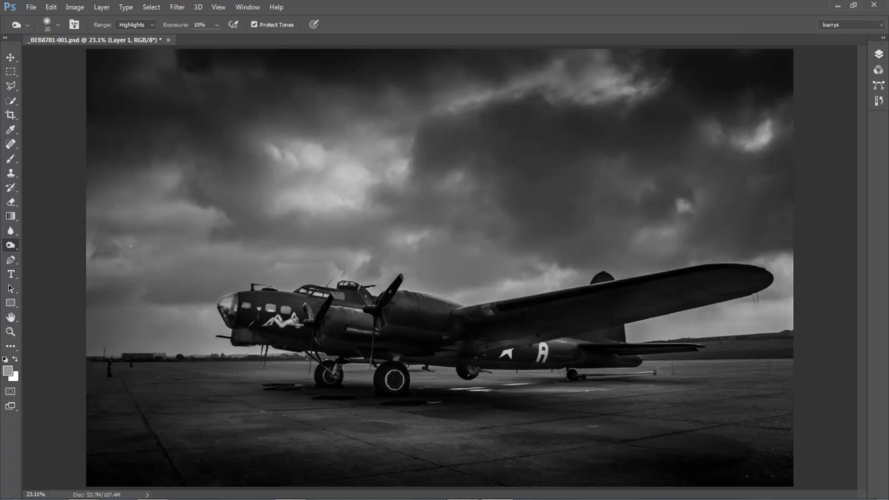
# Step: Burn the dark cloud areas with an 800 px brush at 5% exposure, with the range set to Shadows
pyautogui.press(']')
pyautogui.press(']')
pyautogui.press(']')
pyautogui.press(']')
pyautogui.press(']')
pyautogui.press(']')
pyautogui.press(']')
pyautogui.press(']')
pyautogui.press(']')
pyautogui.press(']')
pyautogui.press(']')
pyautogui.press(']')
pyautogui.press(']')
pyautogui.press(']')
pyautogui.press(']')
pyautogui.press(']')
pyautogui.press(']')
pyautogui.press(']')
pyautogui.press(']')
pyautogui.press(']')
pyautogui.press(']')
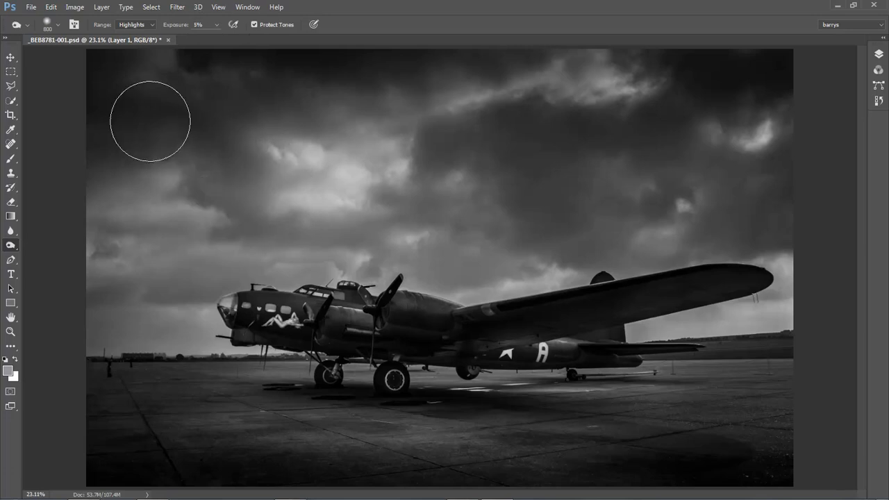
pyautogui.click(153, 24)
pyautogui.click(139, 34)
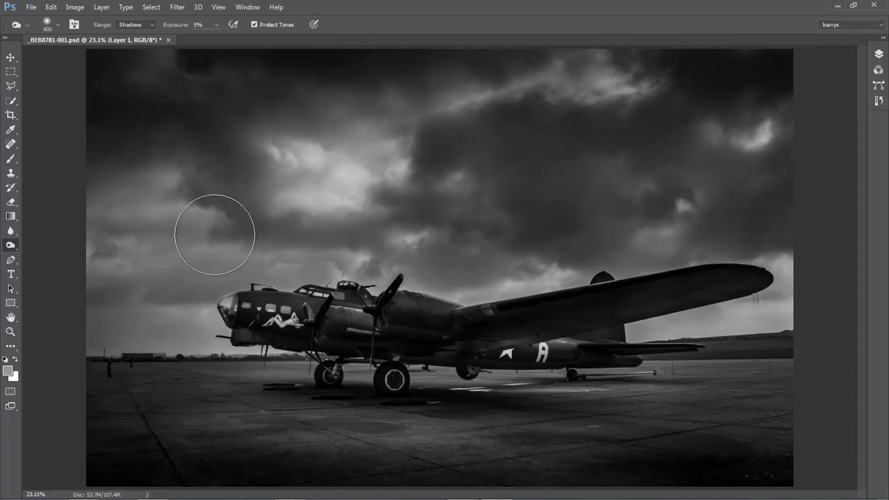
# Step: Reduce the Burn brush to 300 px and darken the smaller shadow areas in the clouds above the wing
pyautogui.press('[')
pyautogui.press('[')
pyautogui.press('[')
pyautogui.press('[')
pyautogui.press('[')
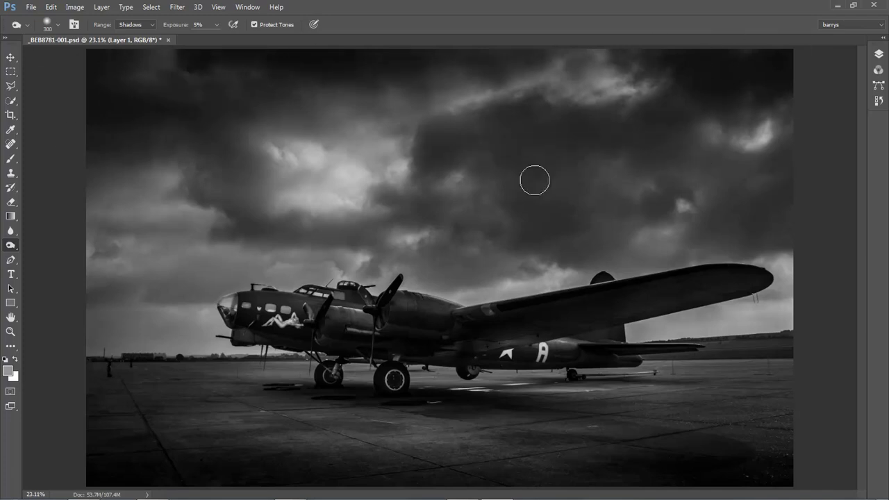
# Step: Enlarge the Burn brush to 600 px and darken the clouds above the wing and along the sky's upper edge
pyautogui.press(']')
pyautogui.press(']')
pyautogui.press(']')
pyautogui.press(']')
pyautogui.press(']')
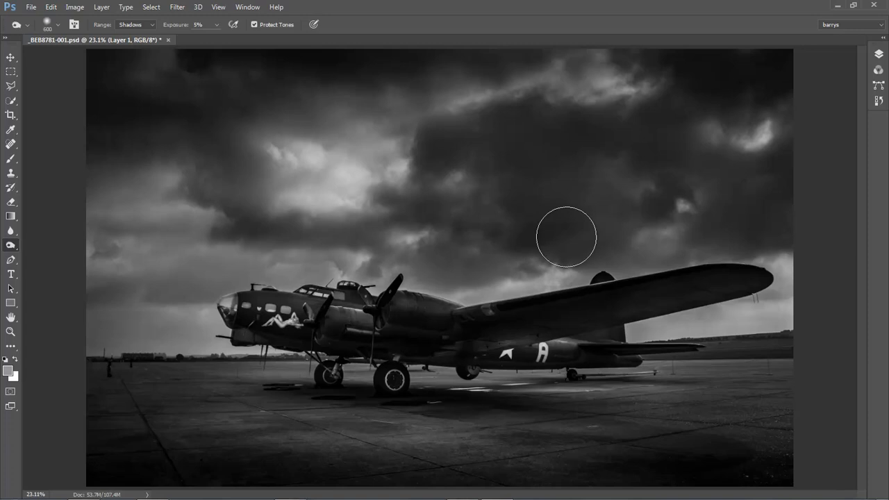
pyautogui.moveTo(279, 86)
pyautogui.mouseDown()
pyautogui.moveTo(257, 55)
pyautogui.moveTo(177, 45)
pyautogui.moveTo(277, 70)
pyautogui.moveTo(191, 57)
pyautogui.moveTo(138, 62)
pyautogui.moveTo(114, 76)
pyautogui.moveTo(173, 68)
pyautogui.moveTo(117, 66)
pyautogui.moveTo(292, 61)
pyautogui.moveTo(66, 77)
pyautogui.moveTo(366, 62)
pyautogui.moveTo(87, 86)
pyautogui.moveTo(83, 69)
pyautogui.moveTo(145, 64)
pyautogui.moveTo(81, 101)
pyautogui.moveTo(423, 55)
pyautogui.moveTo(73, 81)
pyautogui.moveTo(583, 49)
pyautogui.moveTo(574, 42)
pyautogui.moveTo(656, 62)
pyautogui.moveTo(509, 61)
pyautogui.moveTo(755, 35)
pyautogui.moveTo(797, 78)
pyautogui.mouseUp()
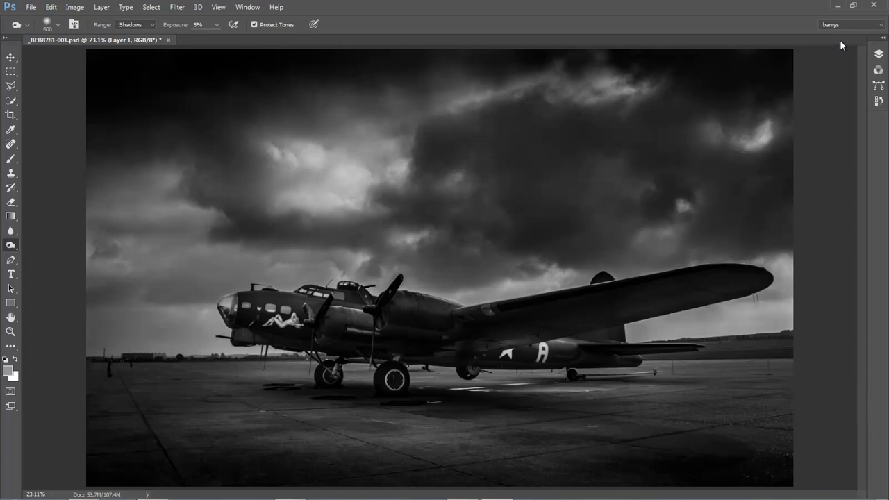
# Step: Toggle Layer 1's visibility to compare the burned sky with the version before burning
pyautogui.click(879, 54)
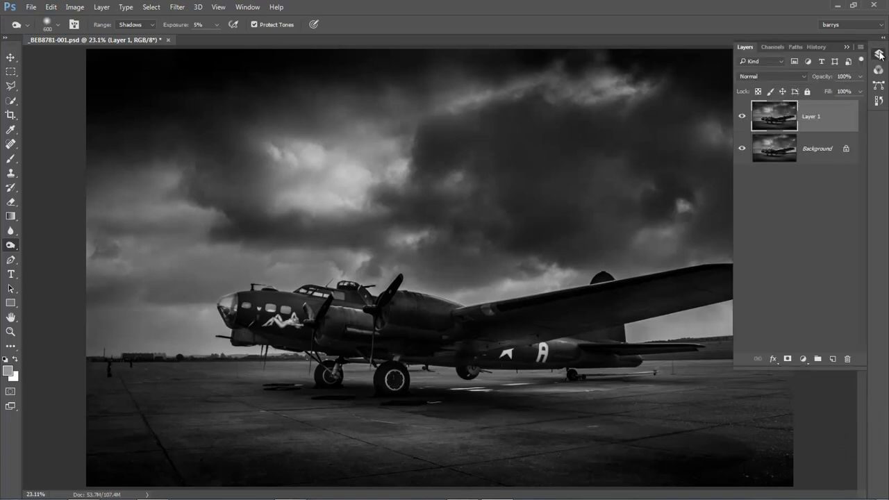
pyautogui.click(742, 117)
pyautogui.click(741, 117)
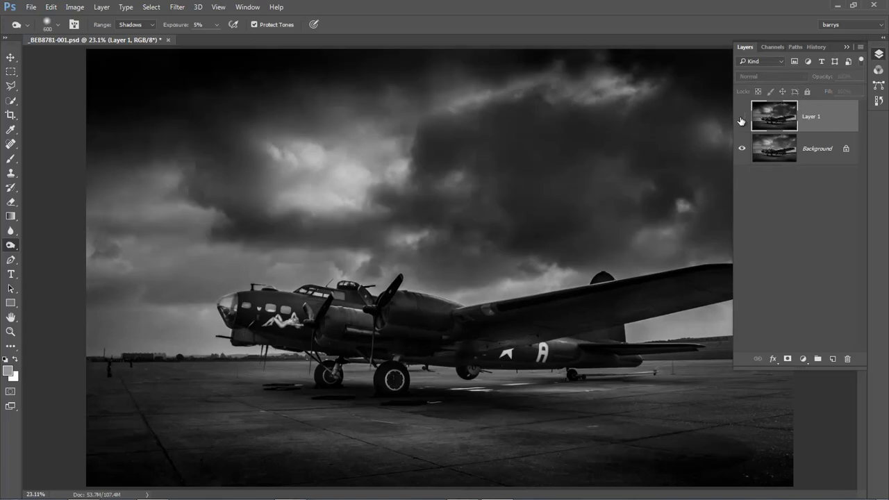
pyautogui.click(741, 117)
pyautogui.click(742, 116)
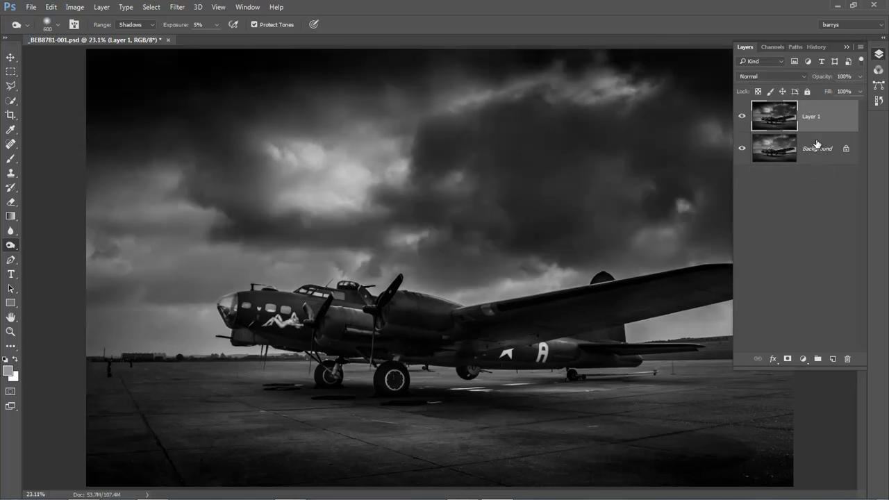
pyautogui.press('F7')
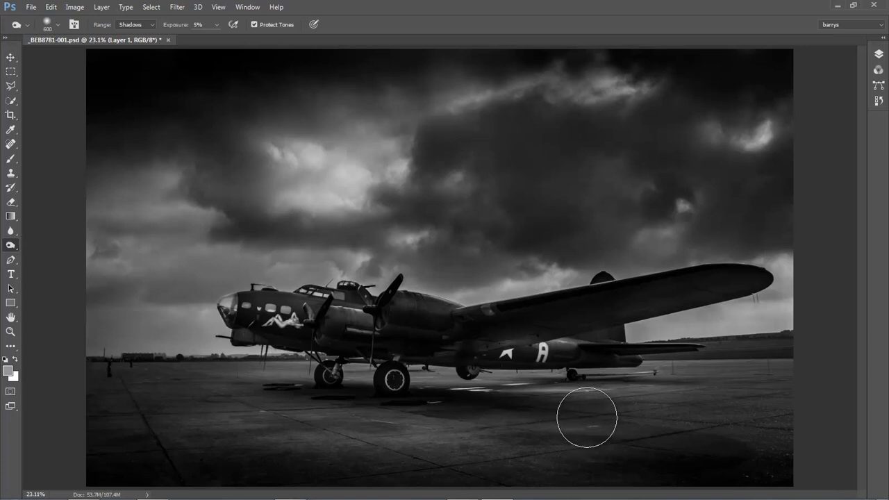
# Step: Heal the brightest white specks on the tarmac in the image's lower right corner with the Spot Healing Brush
pyautogui.moveTo(11, 144); pyautogui.dragTo(71, 146)
pyautogui.hotkey('ctrl', 'space')
pyautogui.moveTo(711, 424)
pyautogui.mouseDown()
pyautogui.moveTo(805, 459)
pyautogui.moveTo(811, 483)
pyautogui.mouseUp()
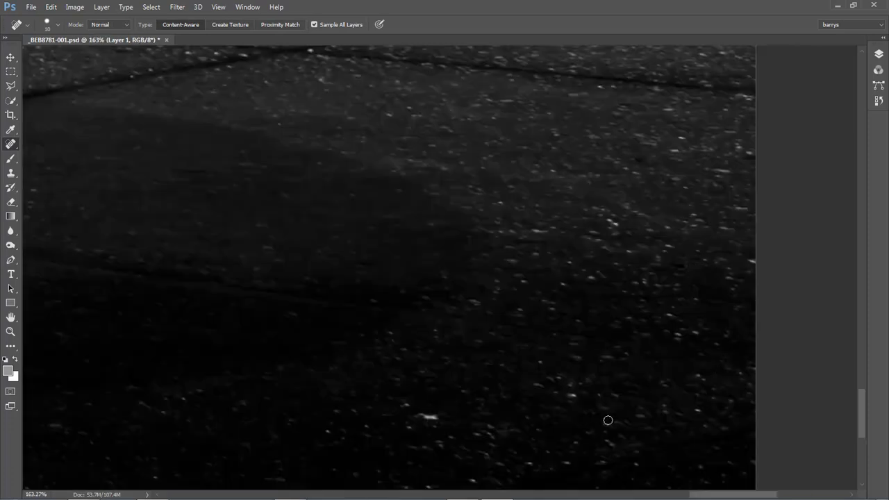
pyautogui.moveTo(440, 416); pyautogui.dragTo(425, 417)
pyautogui.moveTo(537, 231); pyautogui.dragTo(577, 232)
pyautogui.hotkey('ctrl', '0')
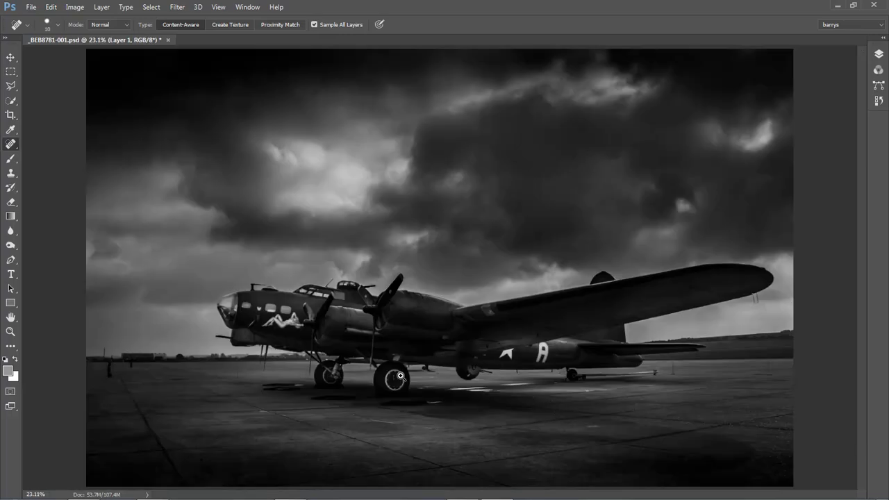
# Step: Remove the two pale patches on the tarmac below the tail wheel with a 20 px Spot Healing Brush
pyautogui.moveTo(578, 417); pyautogui.dragTo(640, 447)
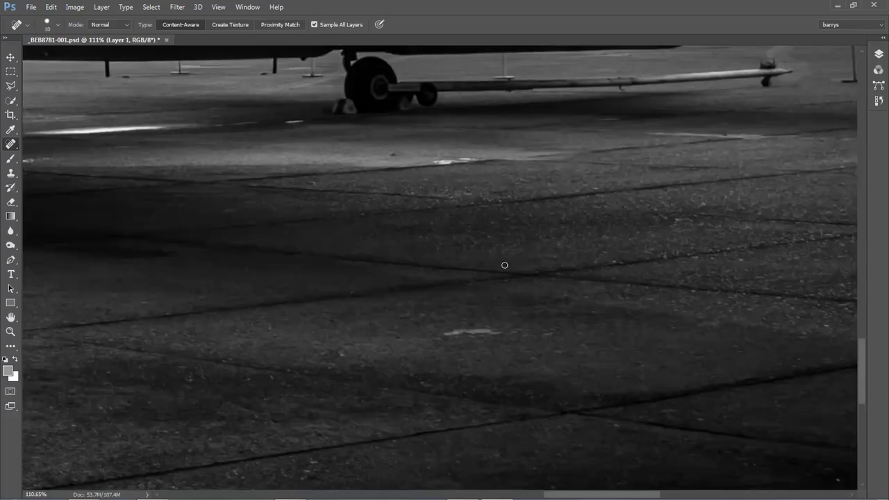
pyautogui.press(']')
pyautogui.moveTo(431, 164); pyautogui.dragTo(477, 160)
pyautogui.moveTo(446, 330); pyautogui.dragTo(491, 329)
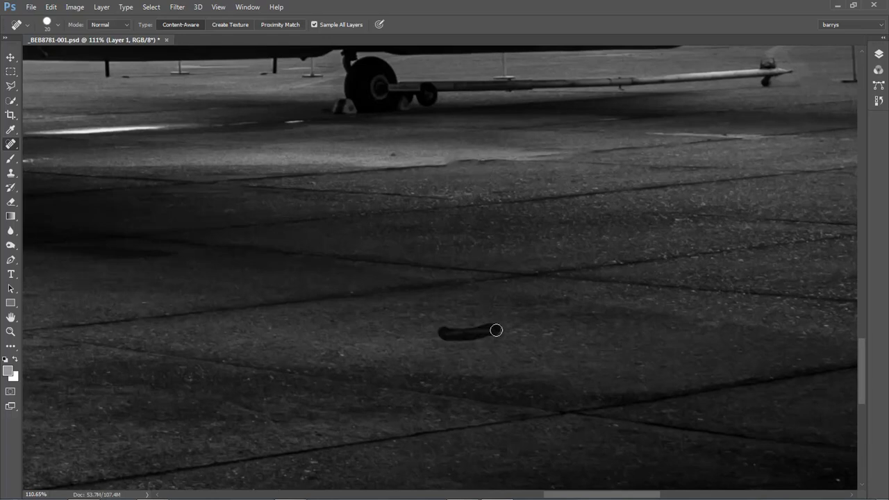
pyautogui.hotkey('ctrl', '0')
# Step: Paint out the short white line on the tarmac beside the large main wheel's shadow
pyautogui.moveTo(397, 379); pyautogui.dragTo(514, 427)
pyautogui.moveTo(296, 194); pyautogui.dragTo(386, 190)
pyautogui.hotkey('ctrl', '0')
# Step: Heal the pale marks near the dark ground plates and at the tarmac seam crossing in front of the far wheel
pyautogui.moveTo(228, 372); pyautogui.dragTo(373, 422)
pyautogui.moveTo(401, 131); pyautogui.dragTo(455, 128)
pyautogui.moveTo(195, 279)
pyautogui.mouseDown()
pyautogui.moveTo(222, 282)
pyautogui.moveTo(198, 283)
pyautogui.mouseUp()
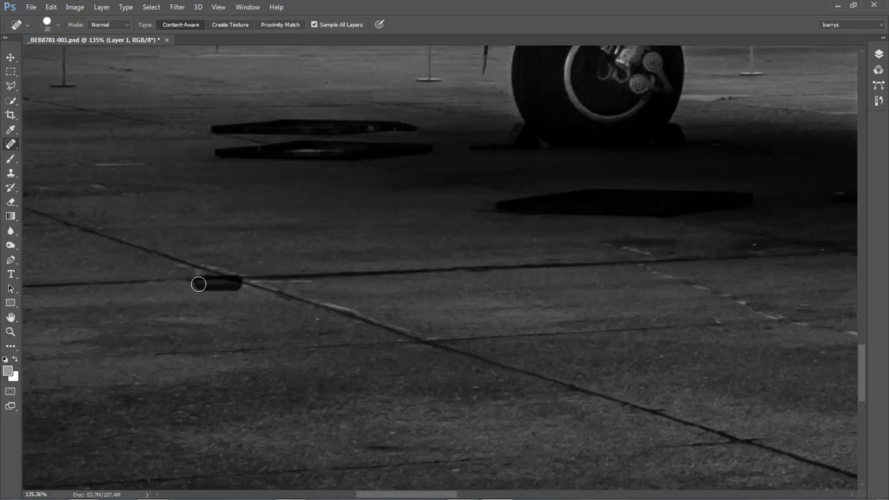
pyautogui.hotkey('ctrl', '-')
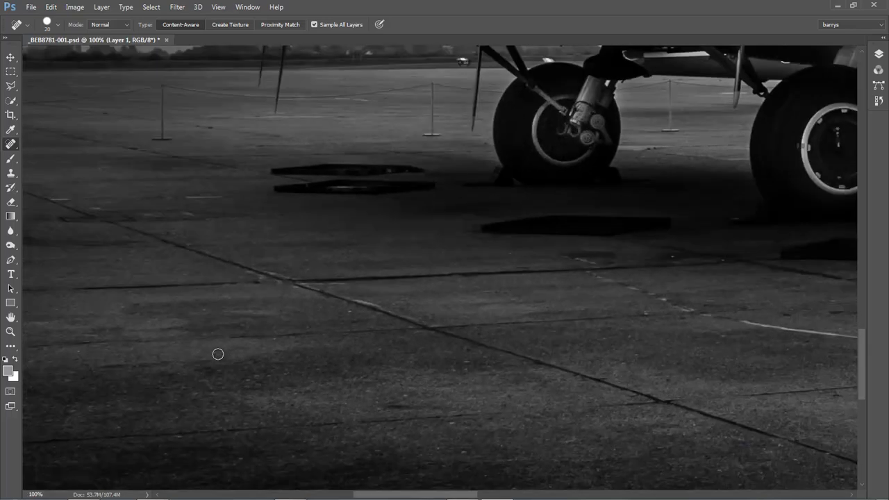
pyautogui.hotkey('ctrl', '0')
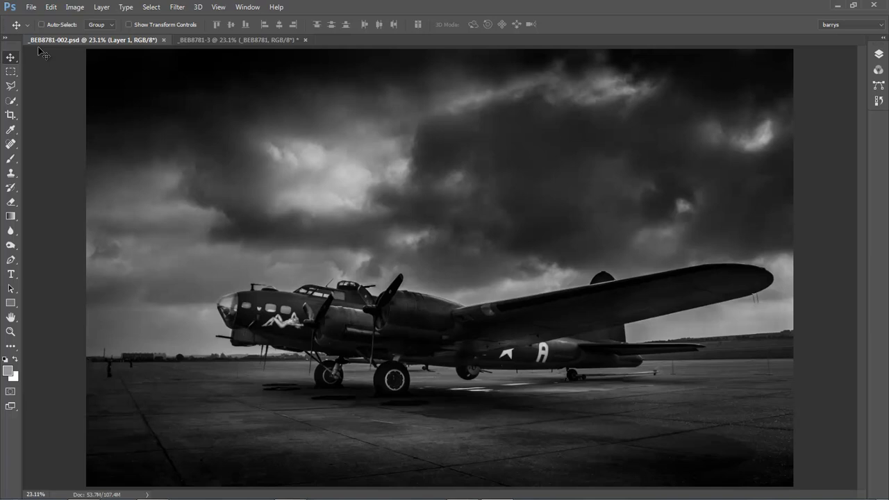
# Step: Switch between _BEB8781-3 and _BEB8781-002.psd to compare the colour photo with the finished black-and-white image
pyautogui.click(268, 39)
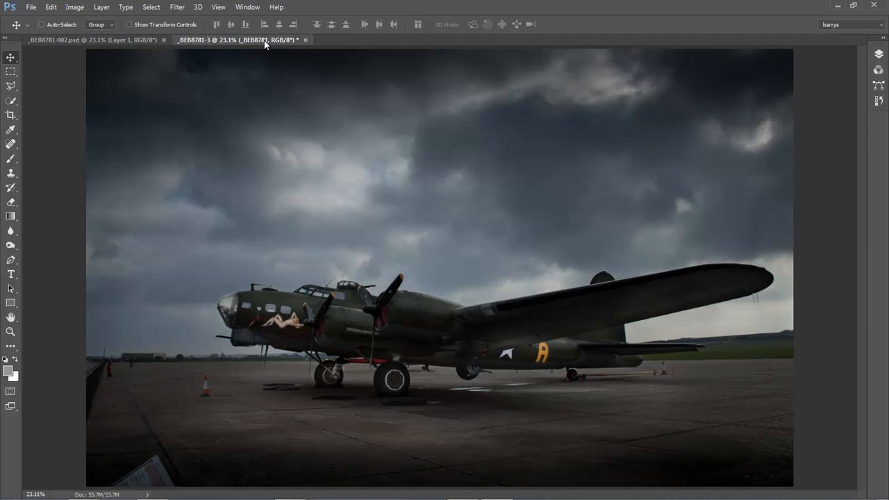
pyautogui.click(116, 40)
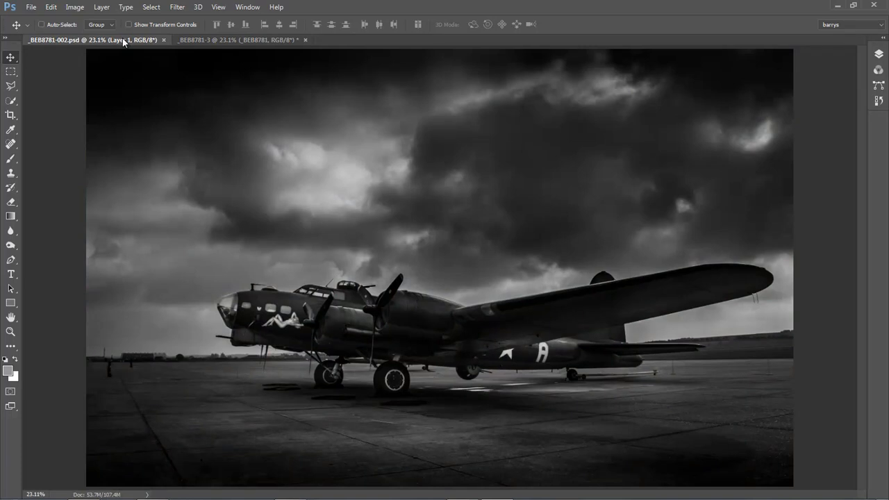
pyautogui.click(253, 39)
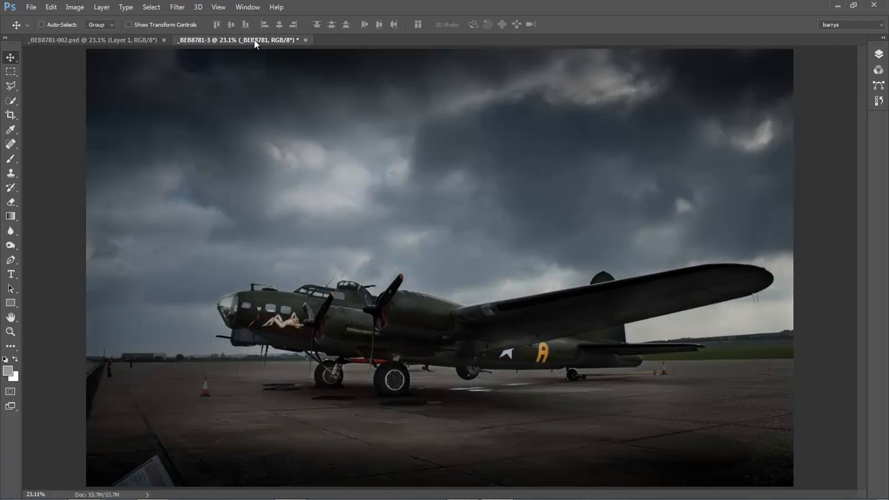
pyautogui.click(119, 41)
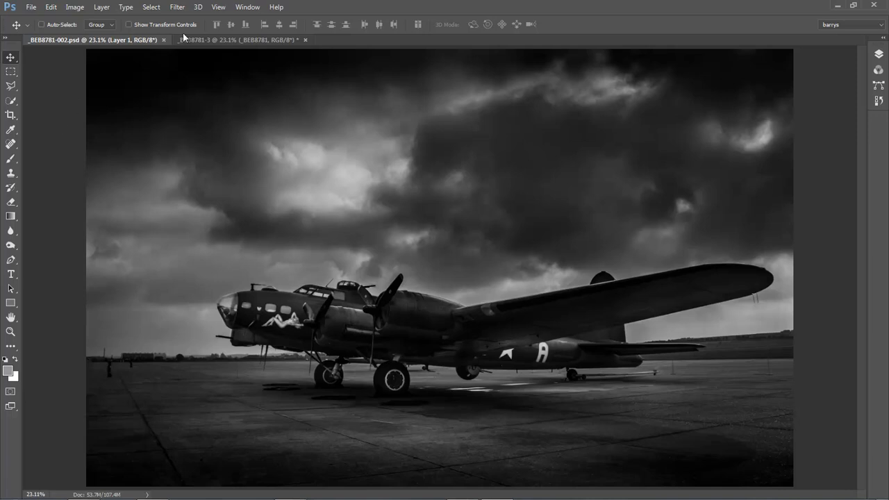
pyautogui.click(225, 40)
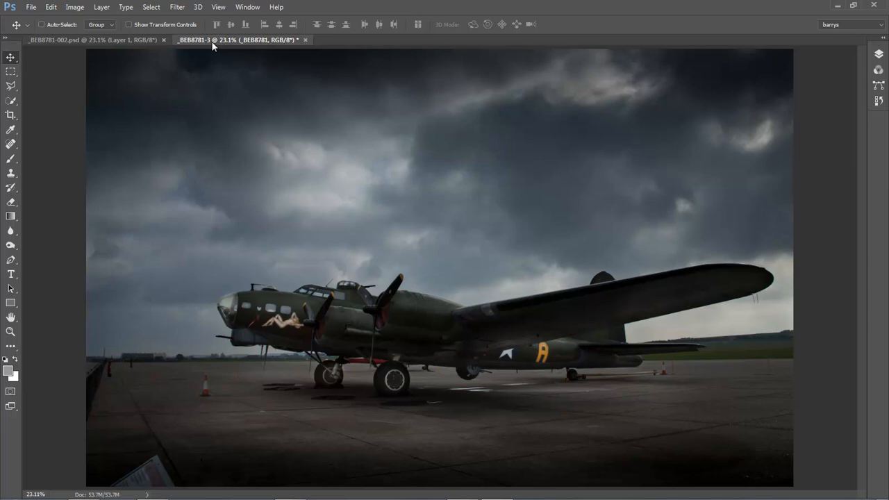
pyautogui.click(110, 40)
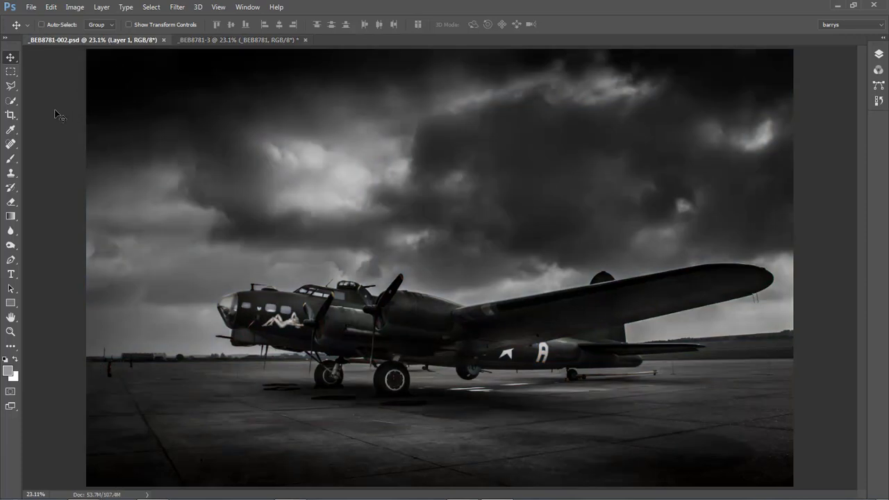